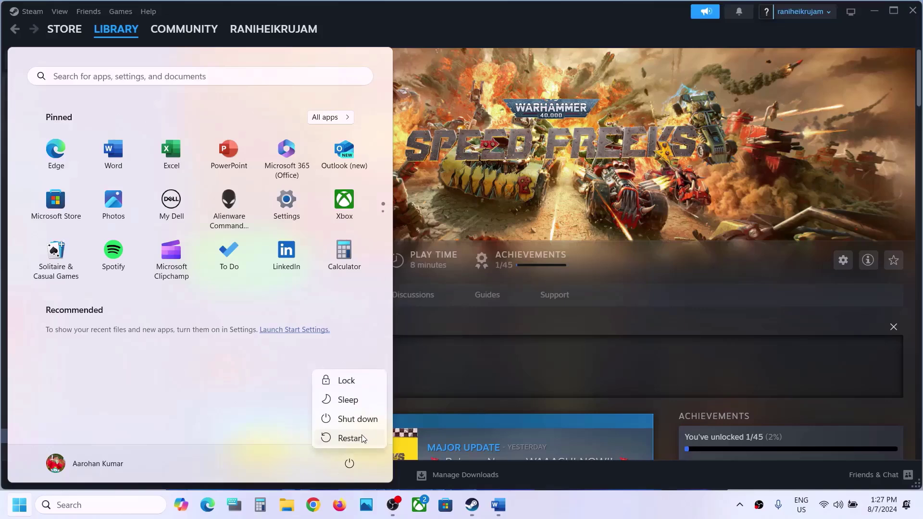
- Switch to the Word document and read step 2 on closing overclocking applications and step 3 on running EAC as an administrator
click(606, 517)
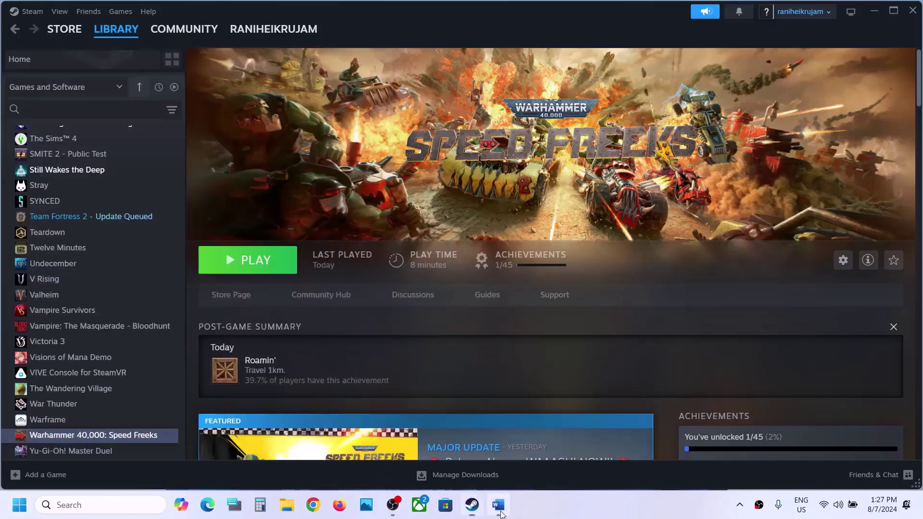
click(501, 515)
scroll(312, 258, down, 1)
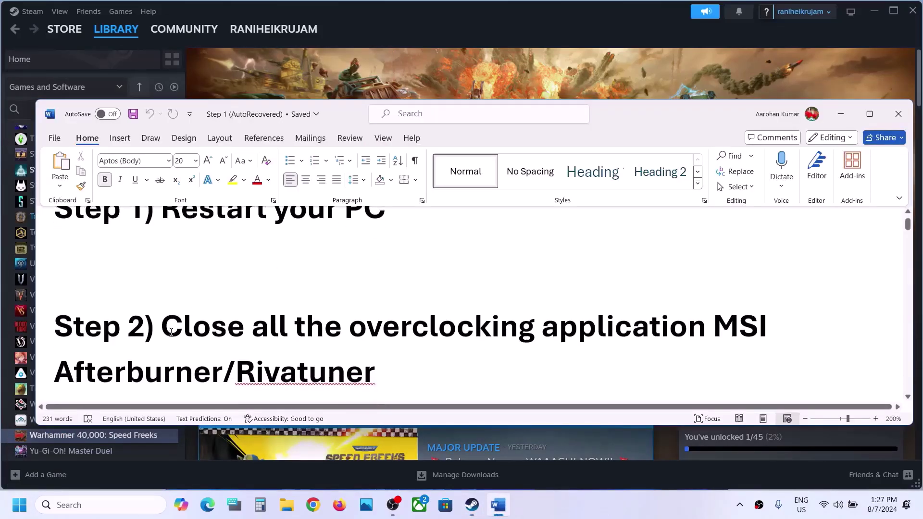
drag(167, 332, 611, 335)
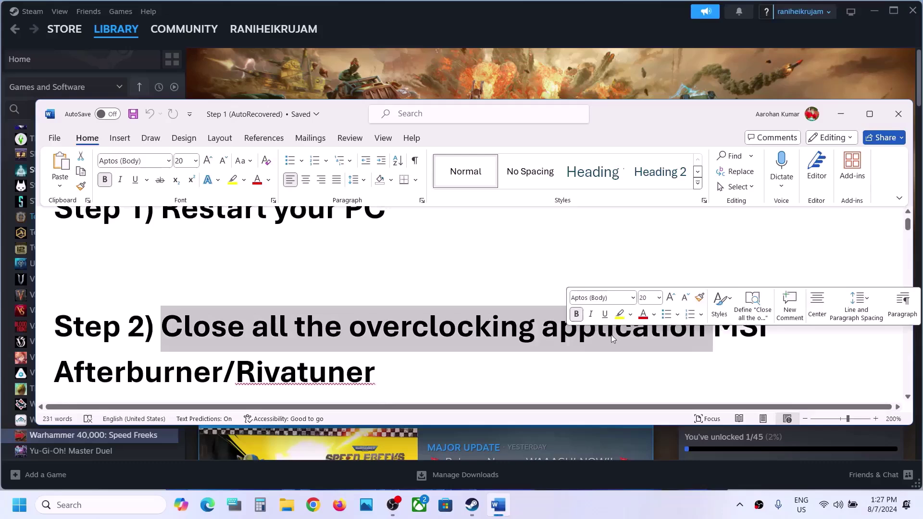
click(693, 366)
drag(717, 321, 345, 369)
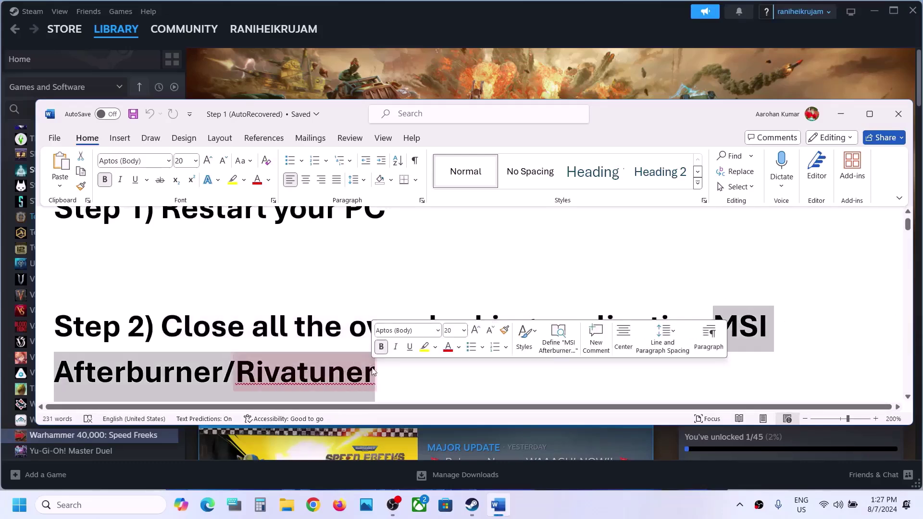
click(181, 350)
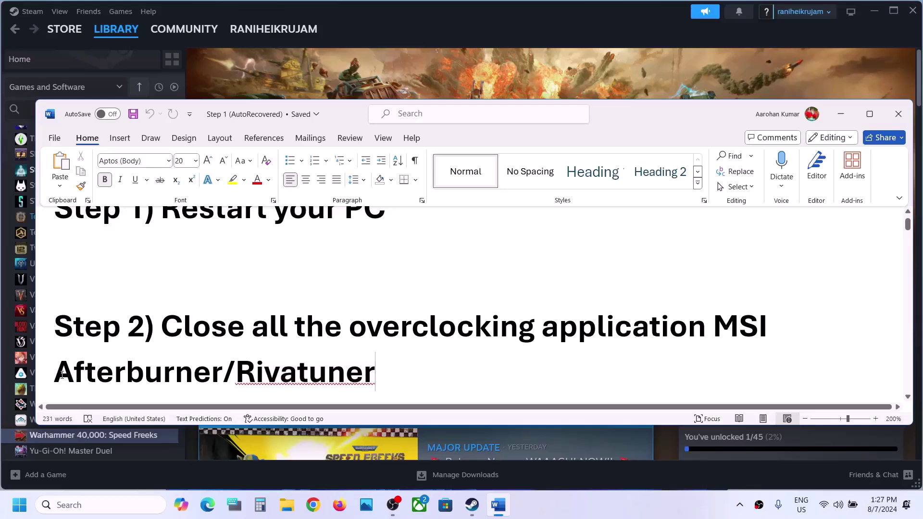
drag(62, 375, 341, 371)
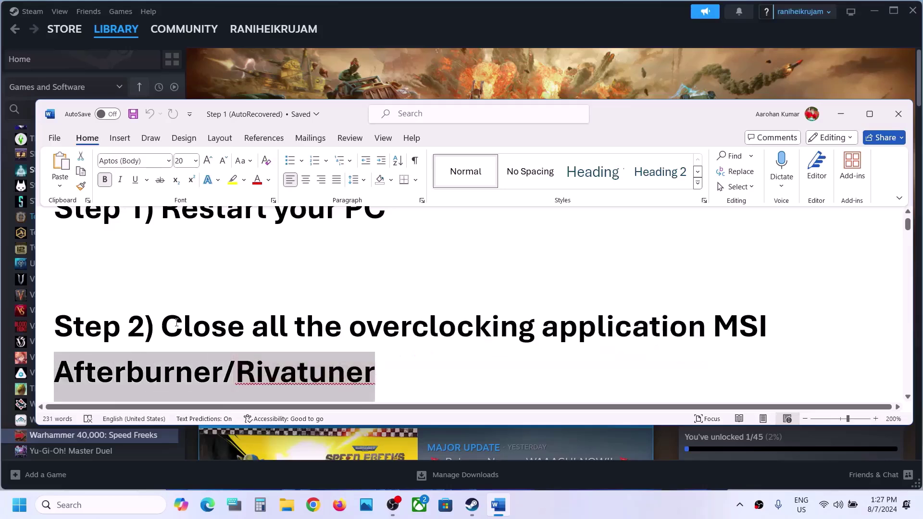
click(146, 327)
drag(159, 330, 387, 371)
click(388, 371)
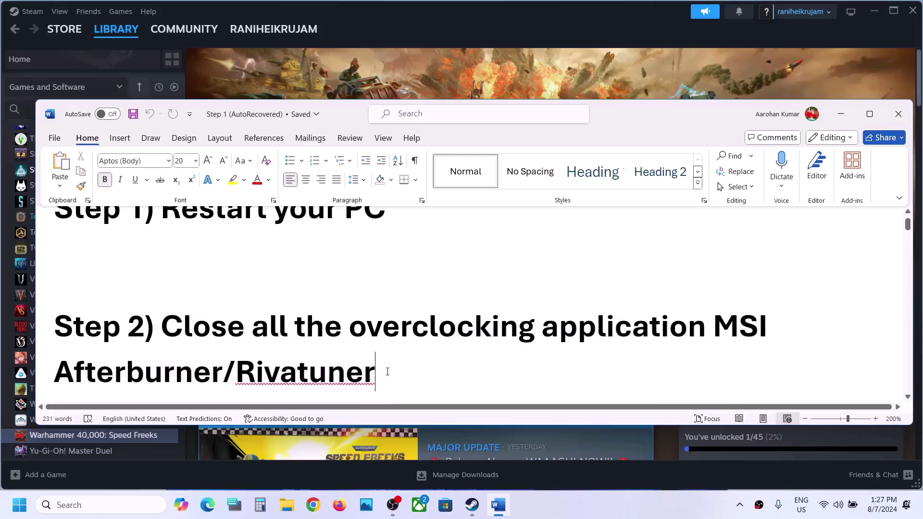
scroll(387, 372, down, 3)
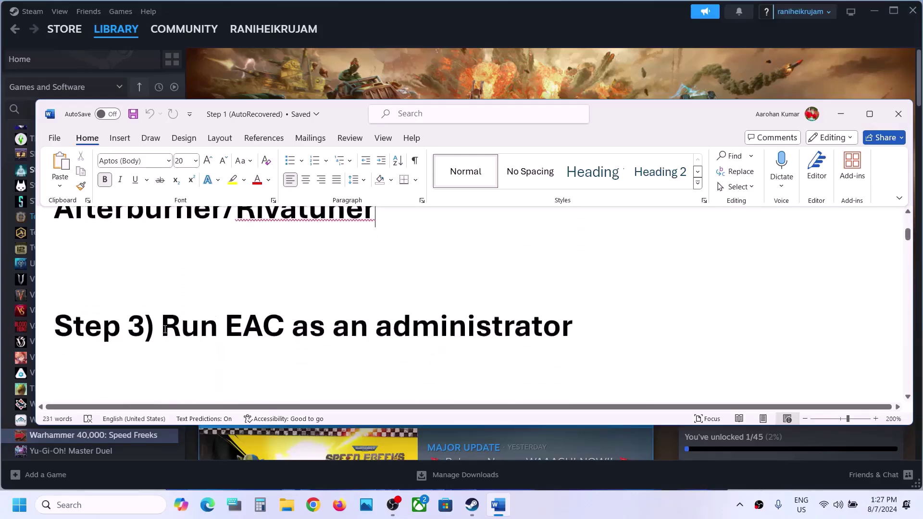
drag(165, 330, 55, 266)
- Return to Steam and browse the local files of Warhammer 40,000: Speed Freeks from the library
click(841, 114)
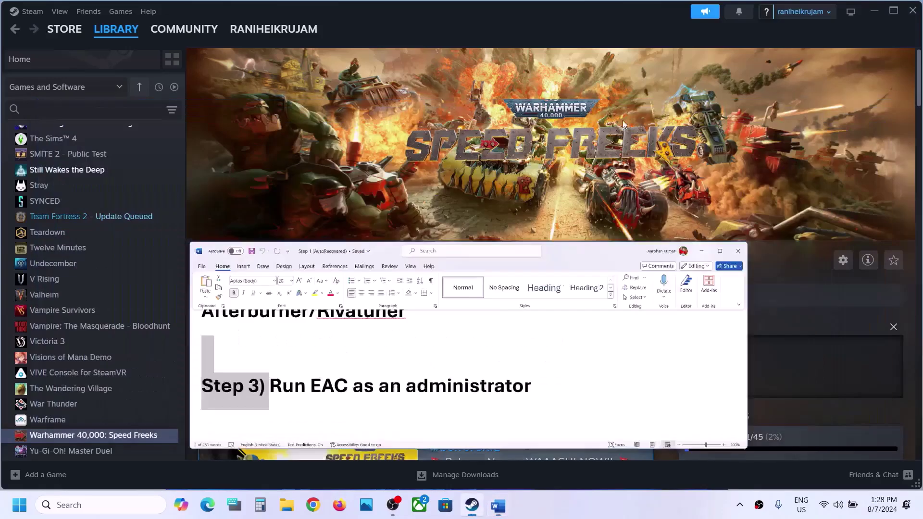
right_click(115, 435)
mouse_move(184, 377)
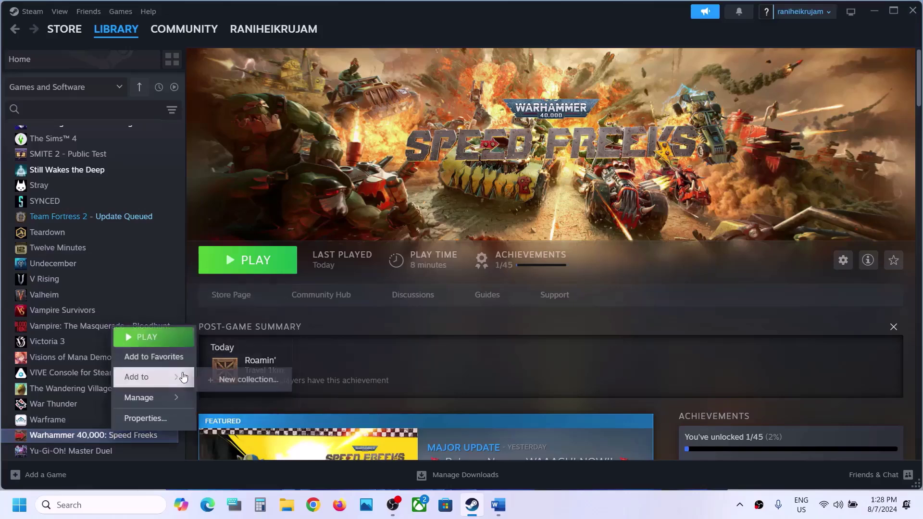
mouse_move(162, 397)
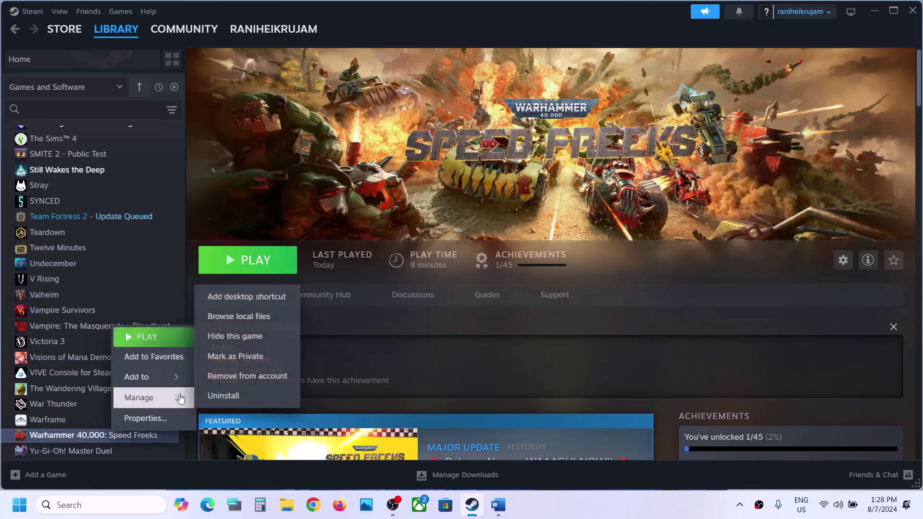
click(255, 318)
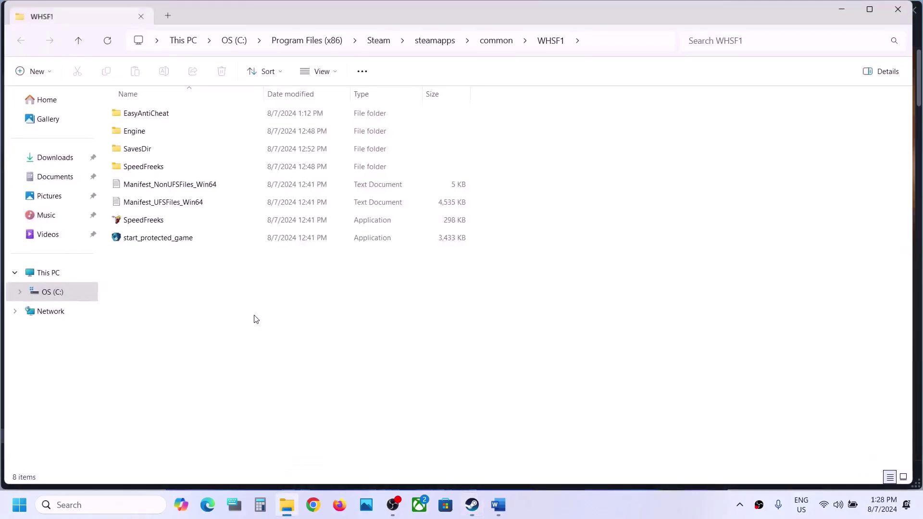
- Run EasyAntiCheat_EOS_Setup from the game's EasyAntiCheat folder as administrator
double_click(169, 115)
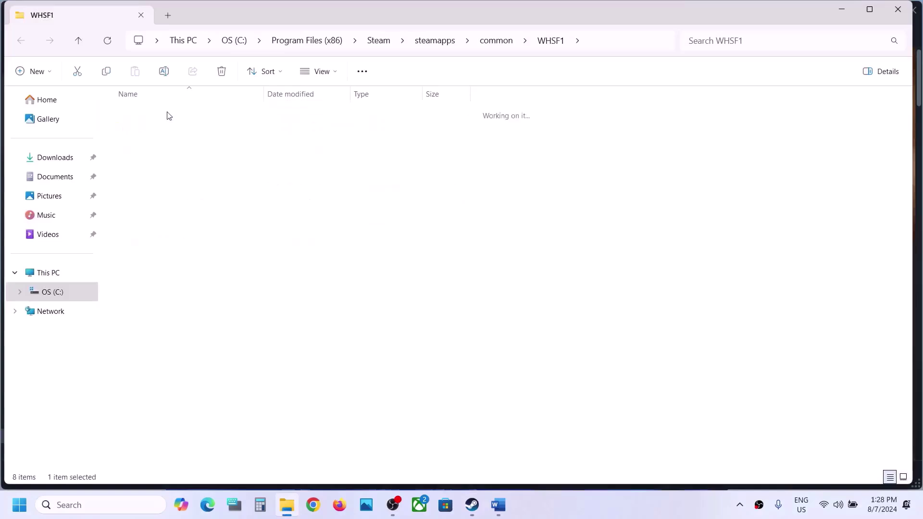
click(150, 171)
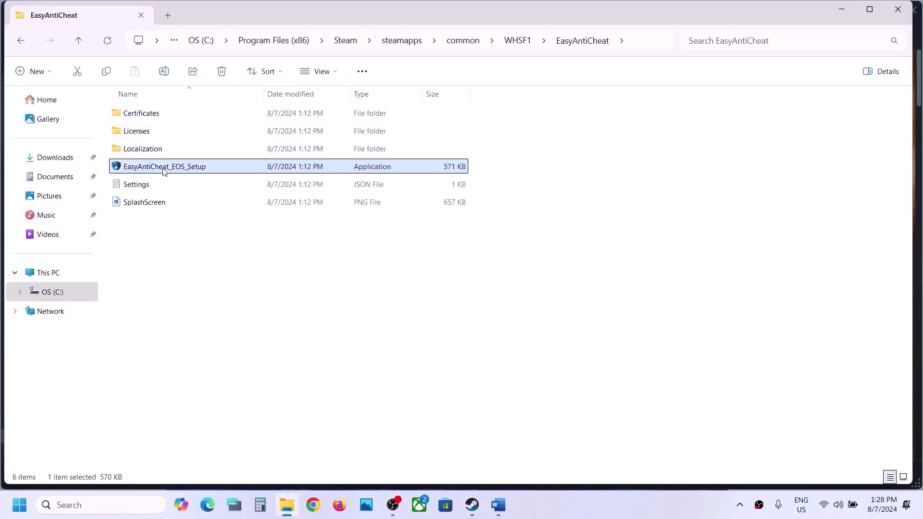
right_click(162, 168)
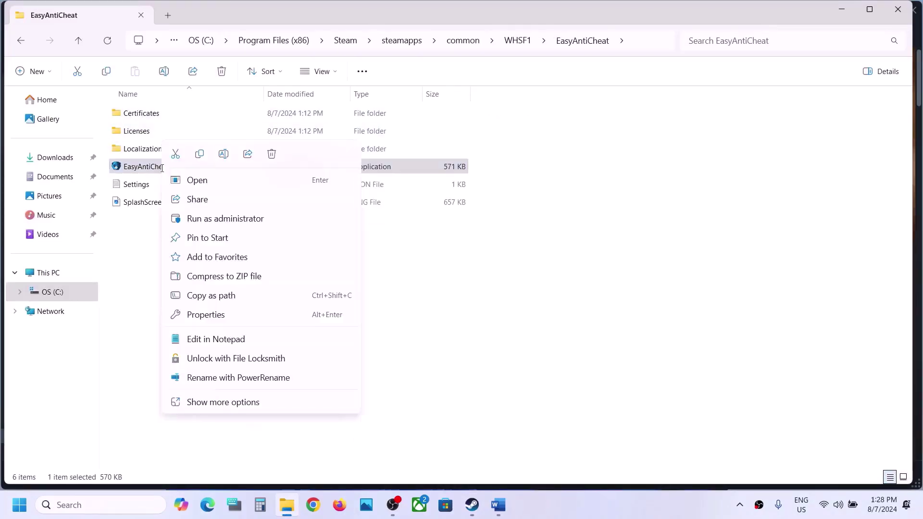
click(253, 220)
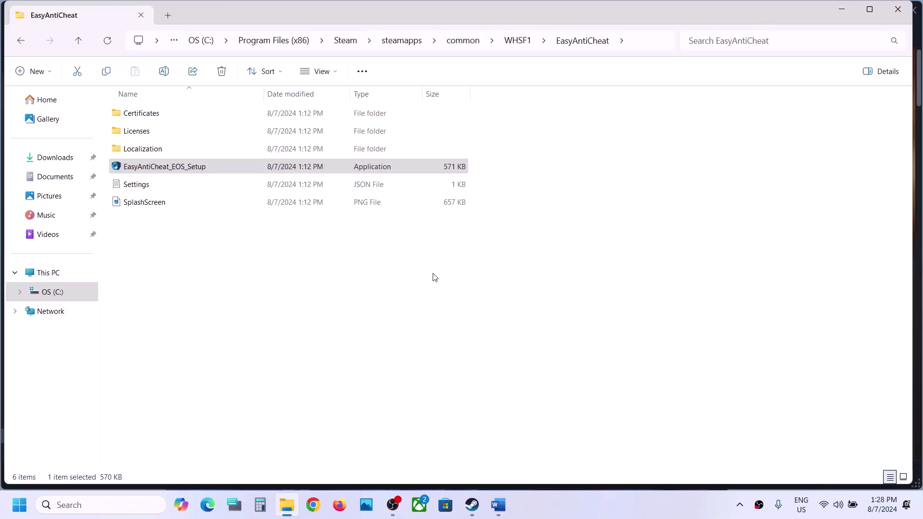
- Switch back to the Word document, maximize it and read step 4 on allowing the game exe through the antivirus
click(478, 513)
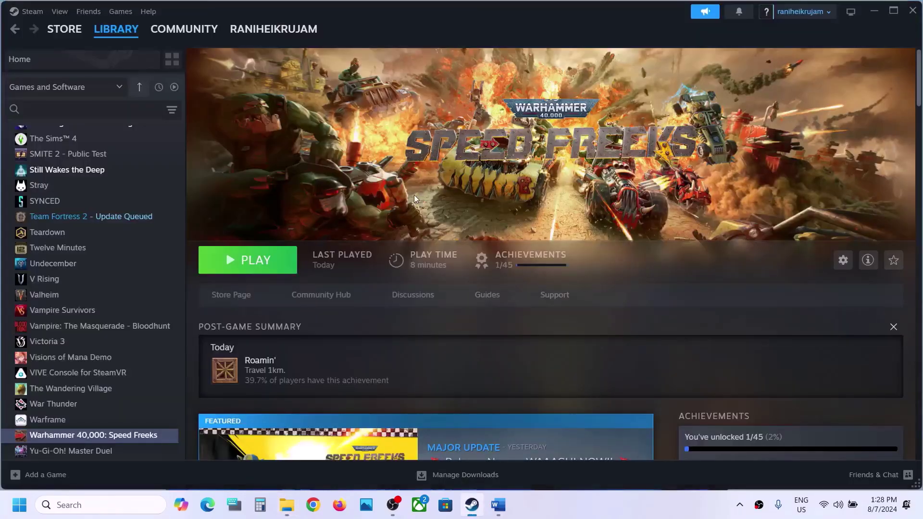
click(498, 505)
scroll(364, 312, down, 5)
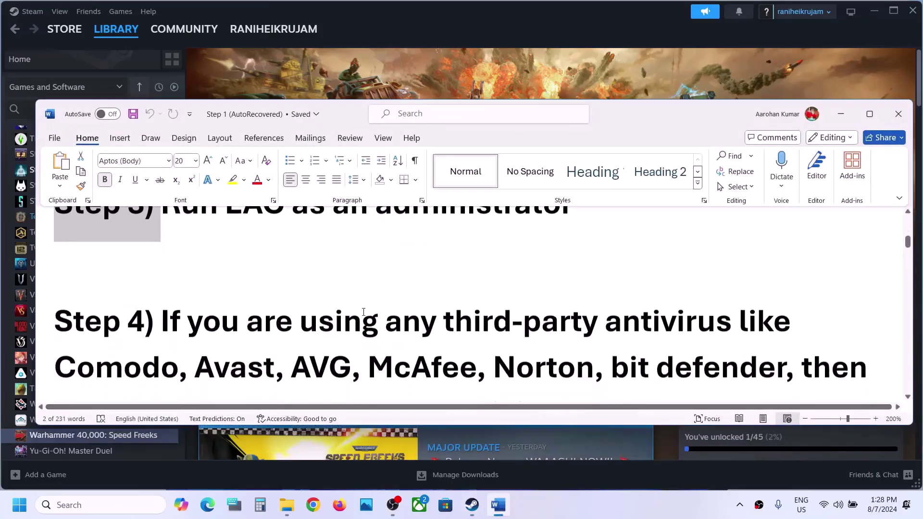
drag(168, 291, 368, 334)
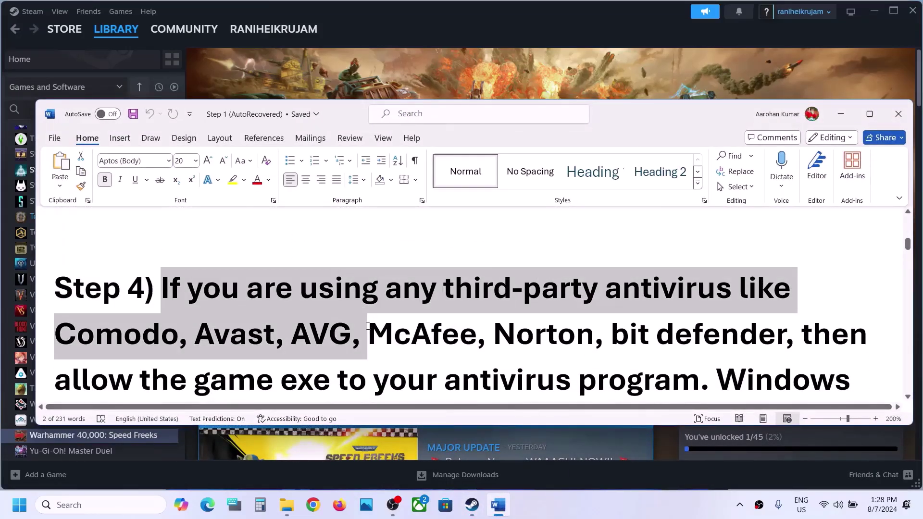
click(870, 114)
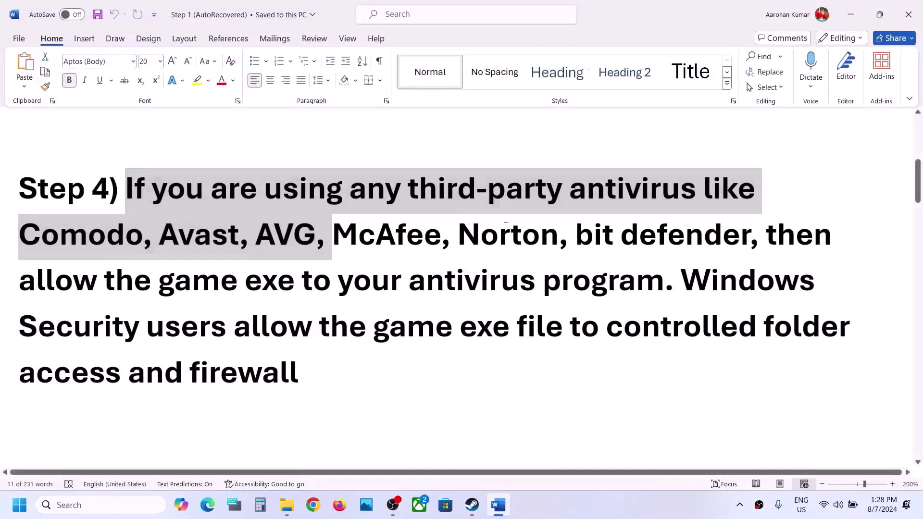
drag(459, 228, 749, 236)
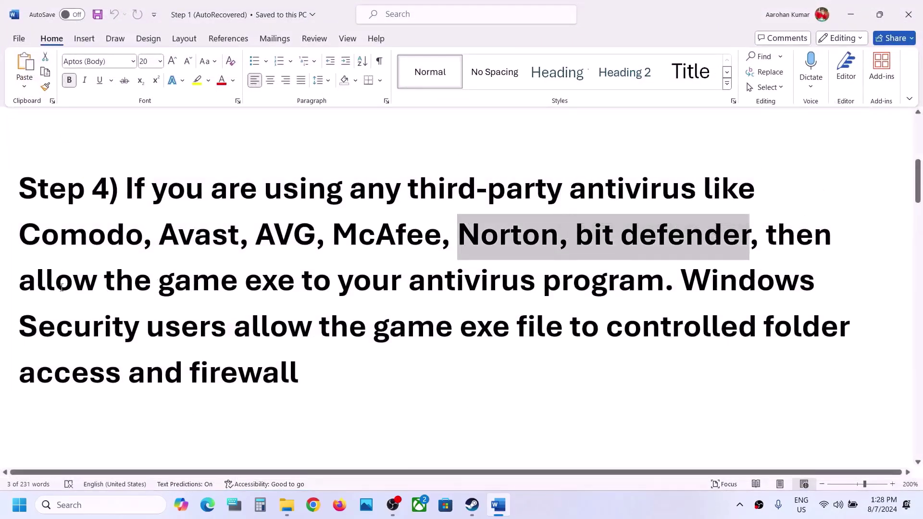
drag(62, 287, 663, 283)
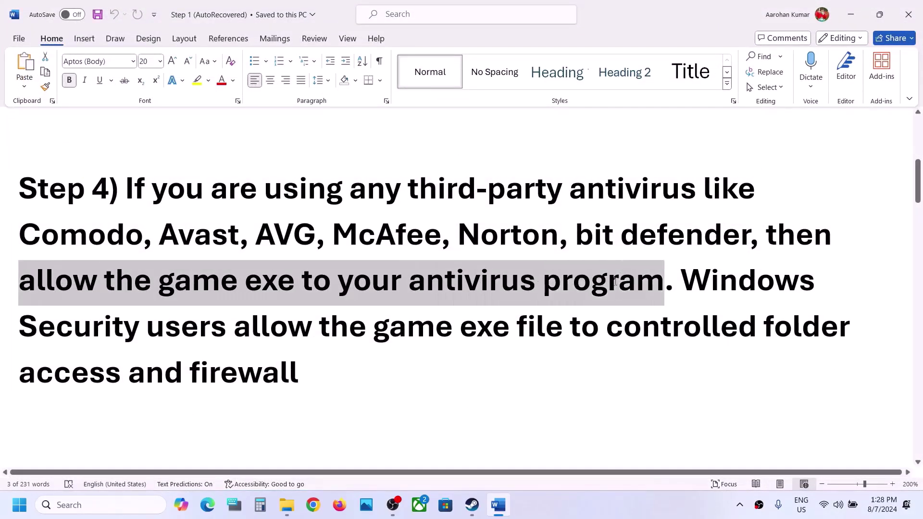
click(194, 296)
drag(25, 283, 580, 288)
click(406, 329)
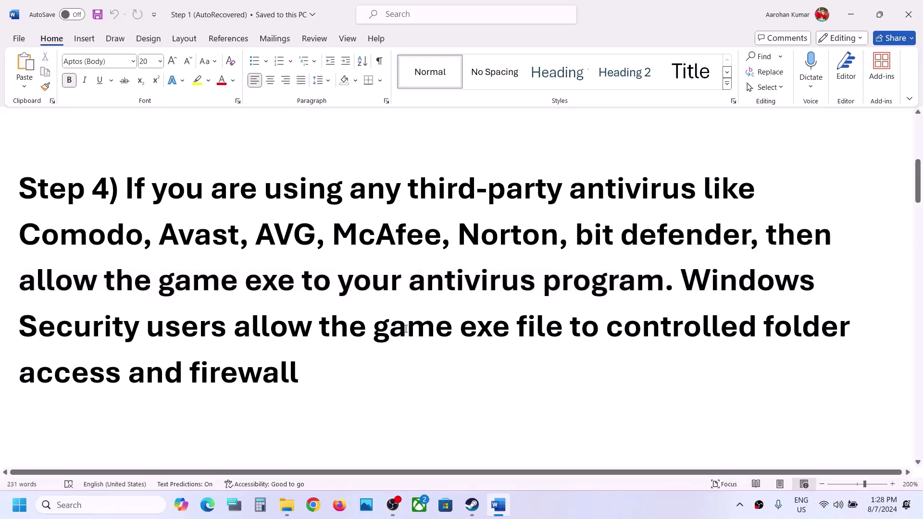
- Open Windows Security's ransomware protection from Windows Settings and show the apps allowed through Controlled folder access
key(super+i)
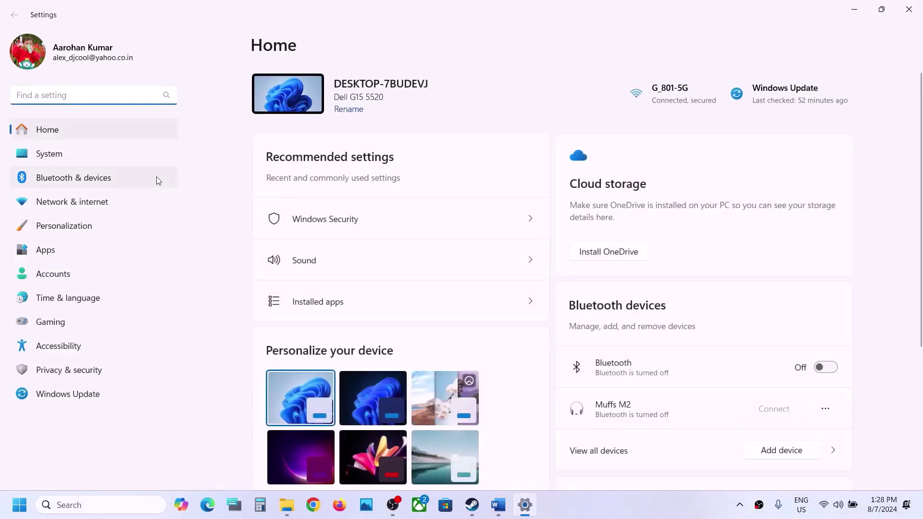
click(79, 371)
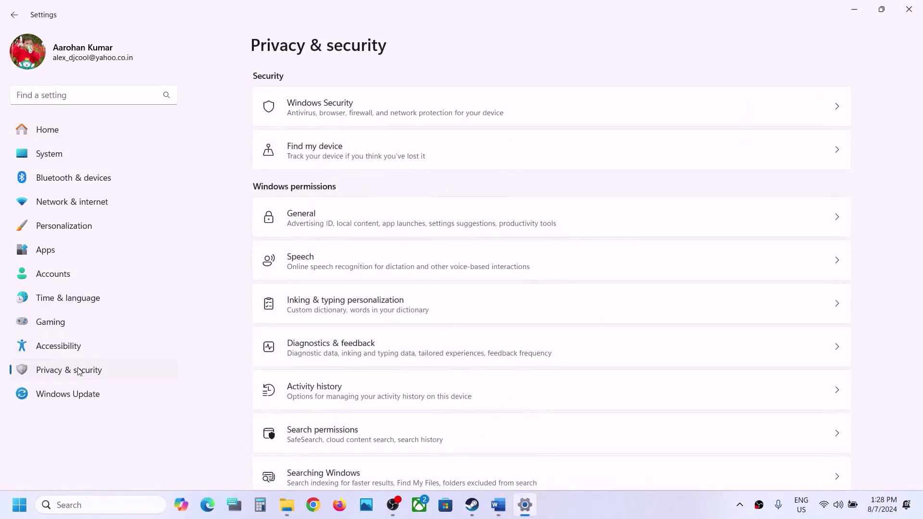
click(365, 99)
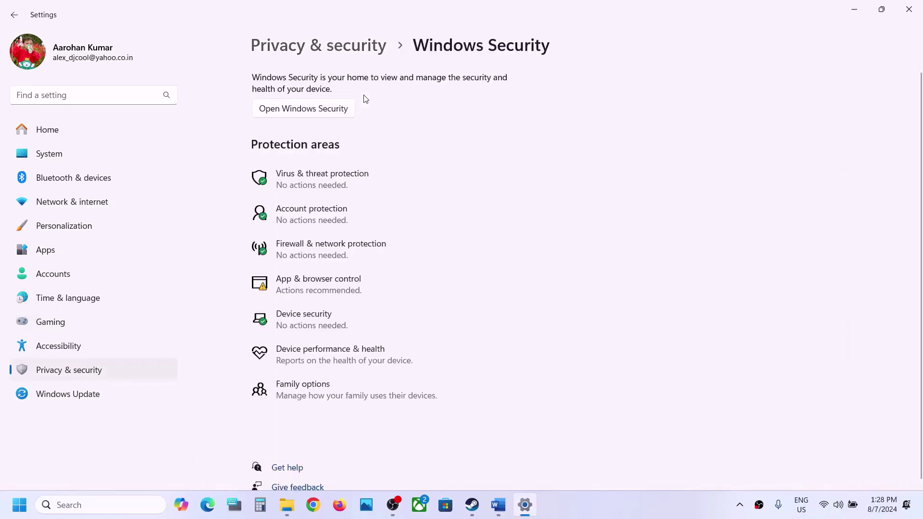
click(342, 173)
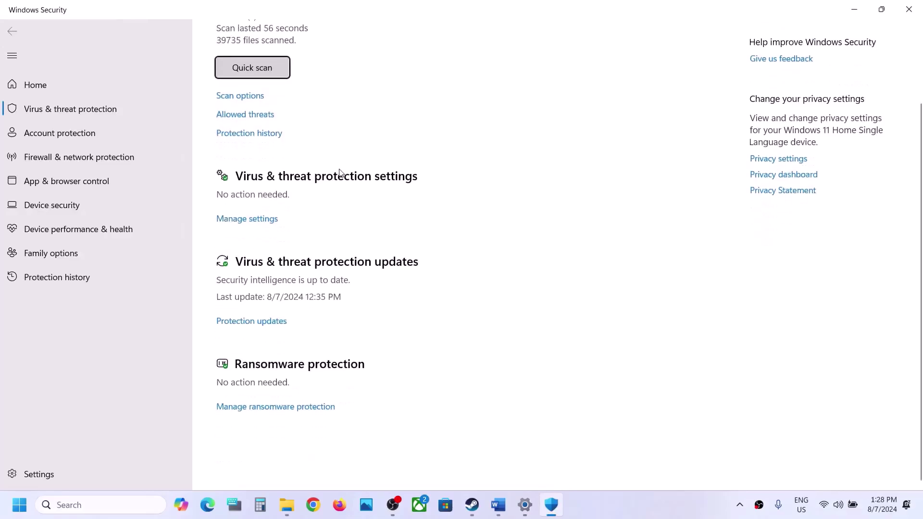
click(260, 449)
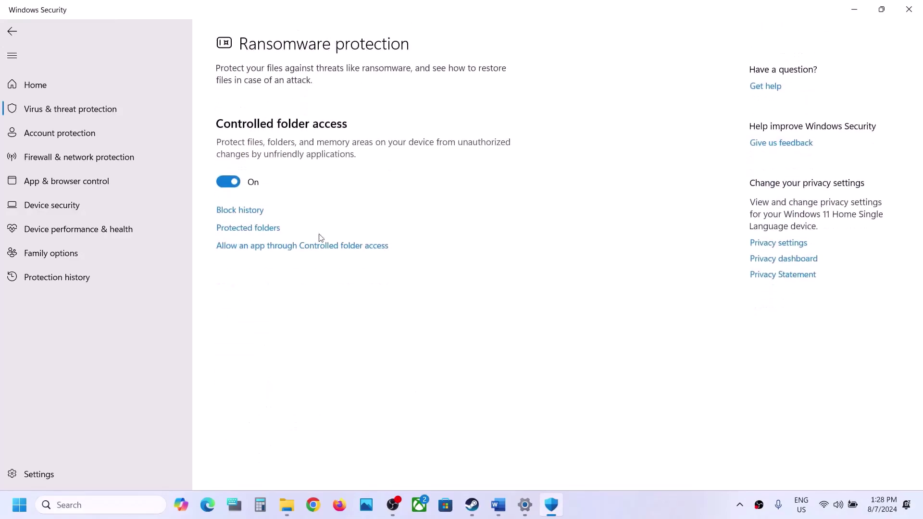
click(320, 250)
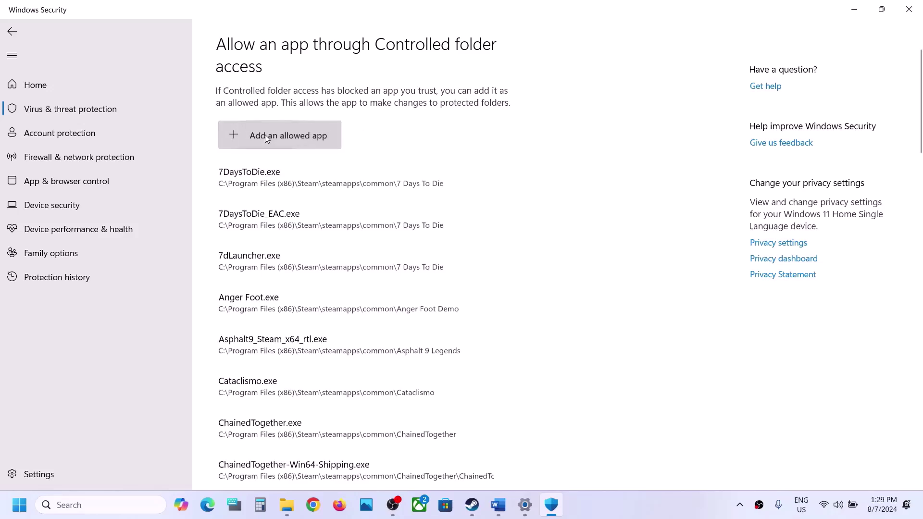
- Start adding an allowed app for Controlled folder access and browse to C:\Program Files (x86)\Steam
click(265, 134)
click(259, 183)
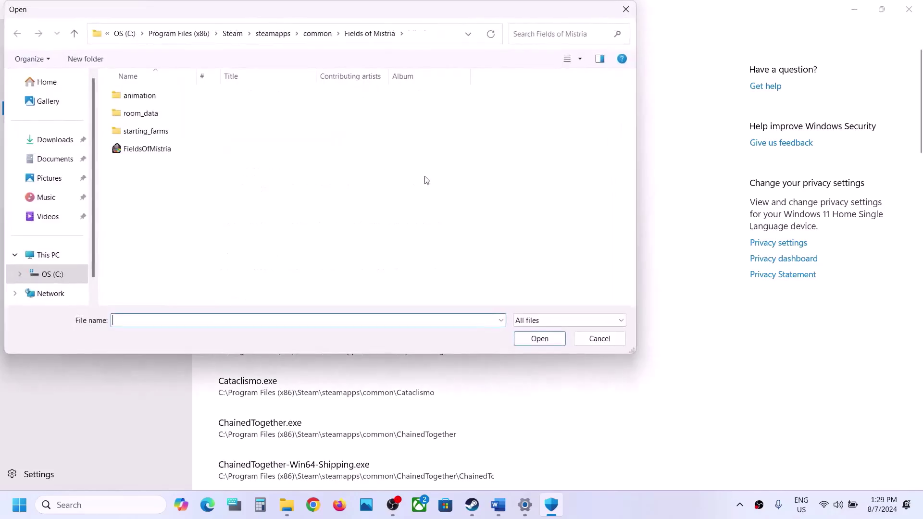
click(46, 255)
double_click(203, 91)
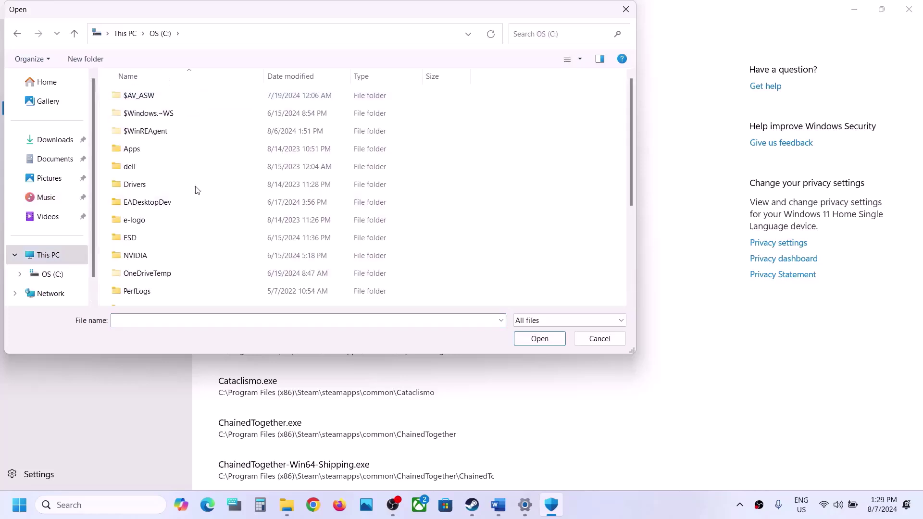
scroll(196, 190, down, 3)
double_click(181, 173)
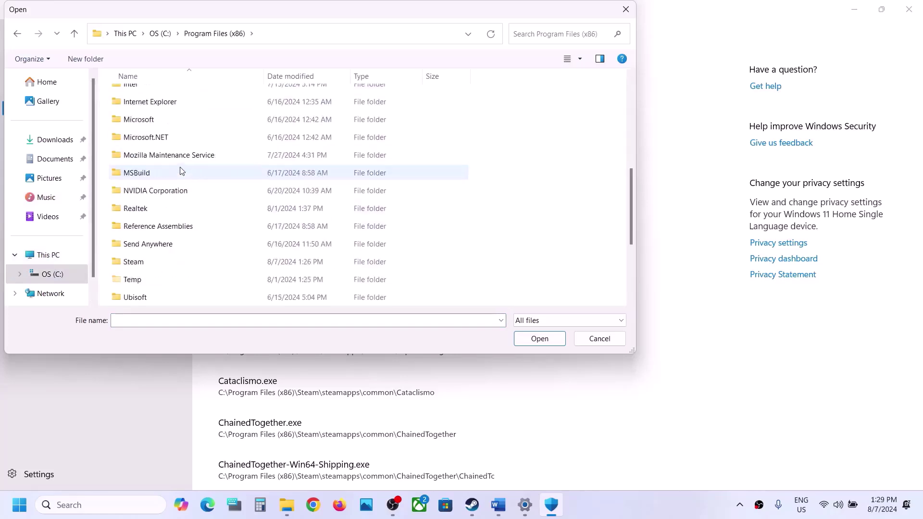
scroll(181, 175, down, 3)
double_click(152, 126)
- Allow the SpeedFreeks application from steamapps\common\WHSF1 through Controlled folder access
scroll(151, 126, down, 3)
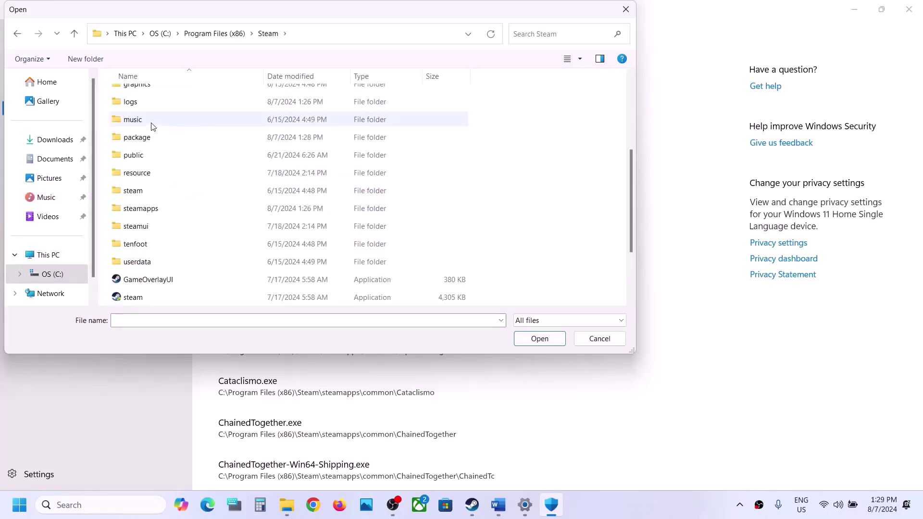
double_click(141, 209)
double_click(144, 97)
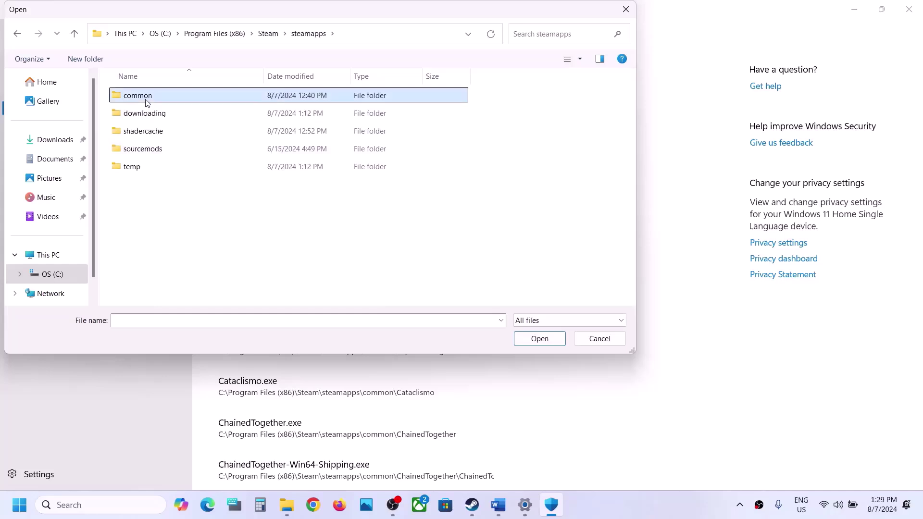
scroll(182, 128, down, 3)
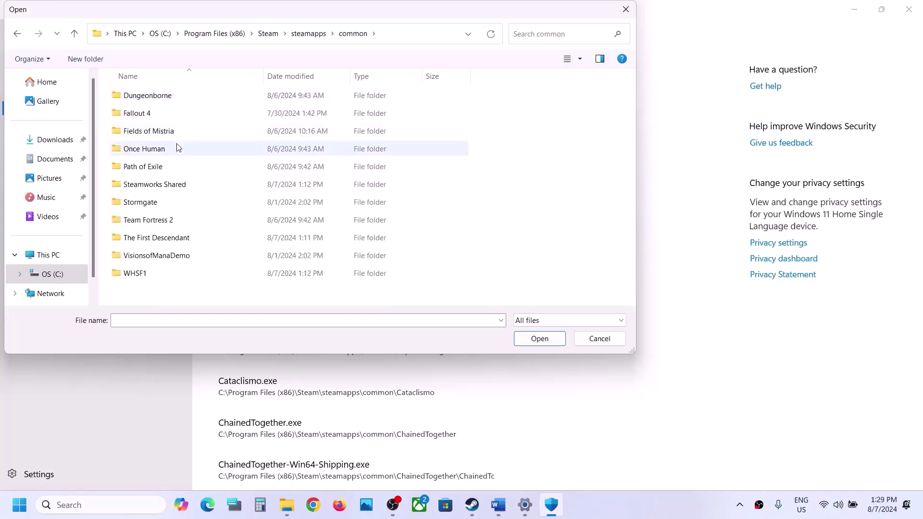
double_click(140, 273)
click(145, 166)
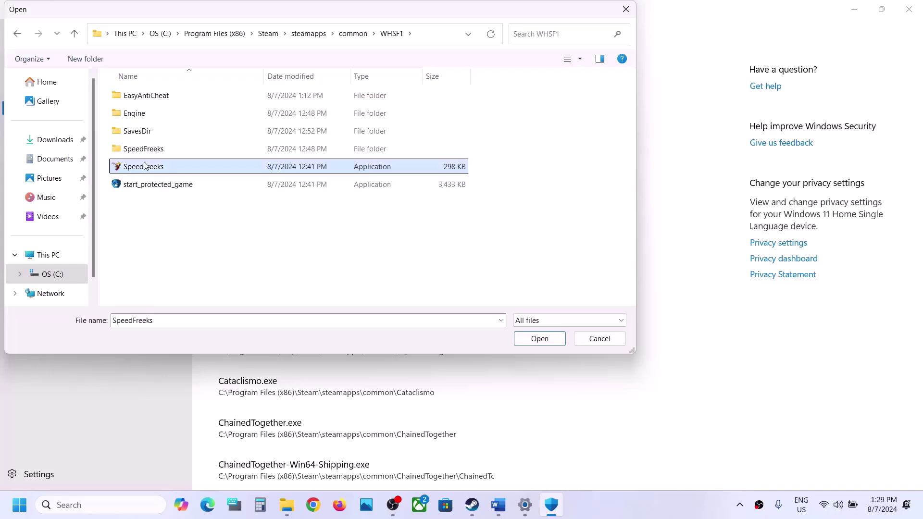
click(538, 338)
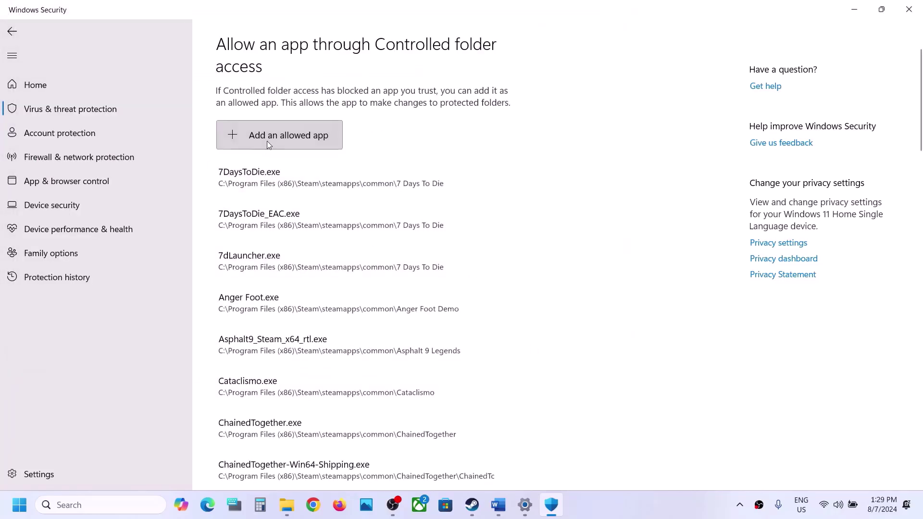
- Add start_protected_game from the WHSF1 folder to the apps allowed through Controlled folder access
click(268, 144)
click(260, 181)
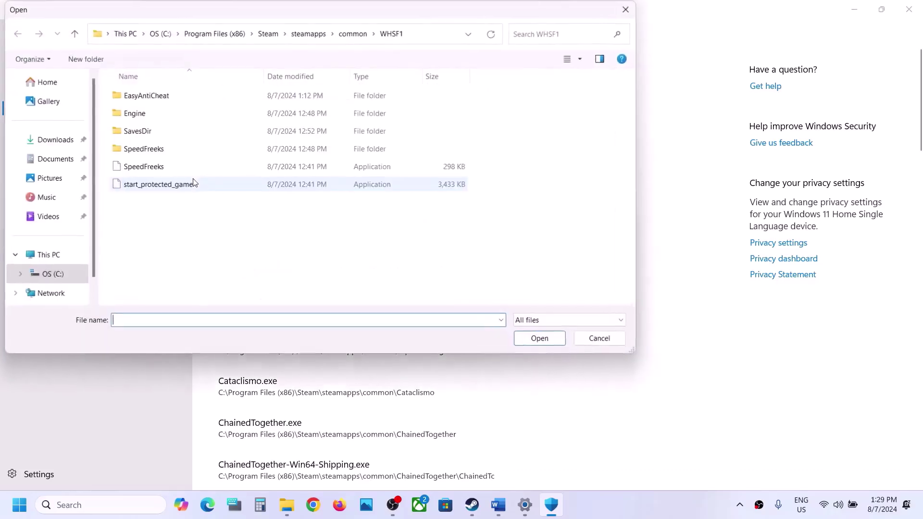
click(152, 186)
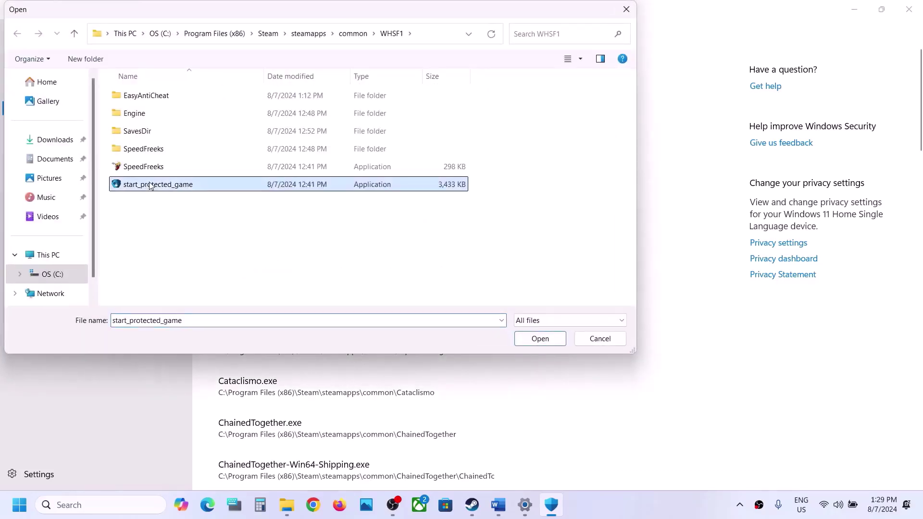
click(527, 348)
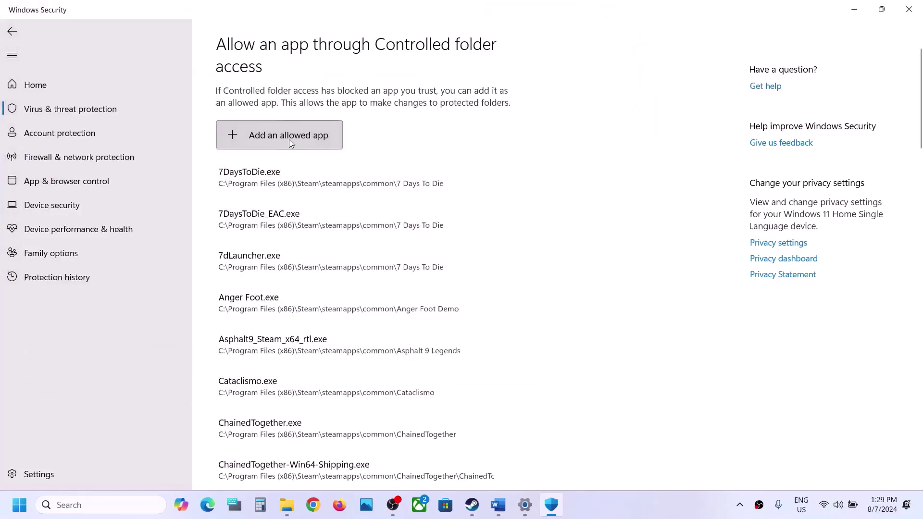
- Allow SpeedFreeksClient-Win64-Shipping from WHSF1\SpeedFreeks\Binaries\Win64 through Controlled folder access
click(290, 141)
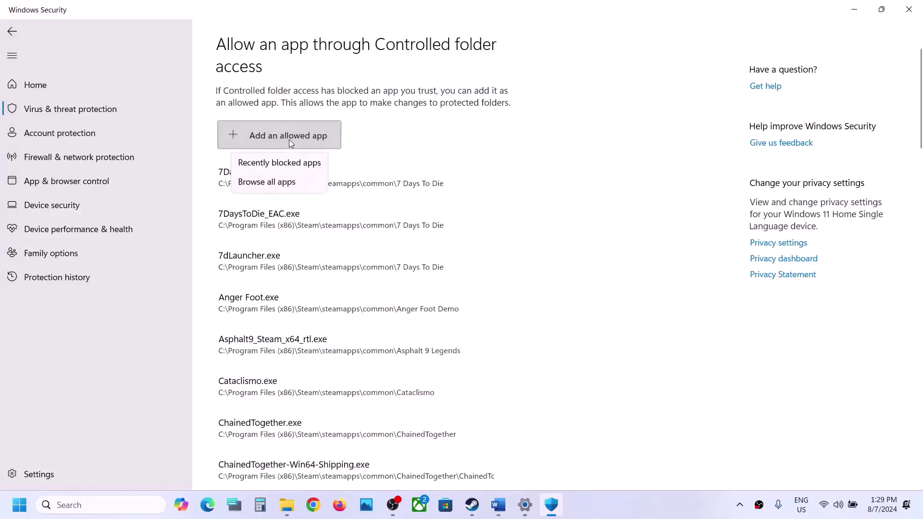
click(283, 183)
click(140, 150)
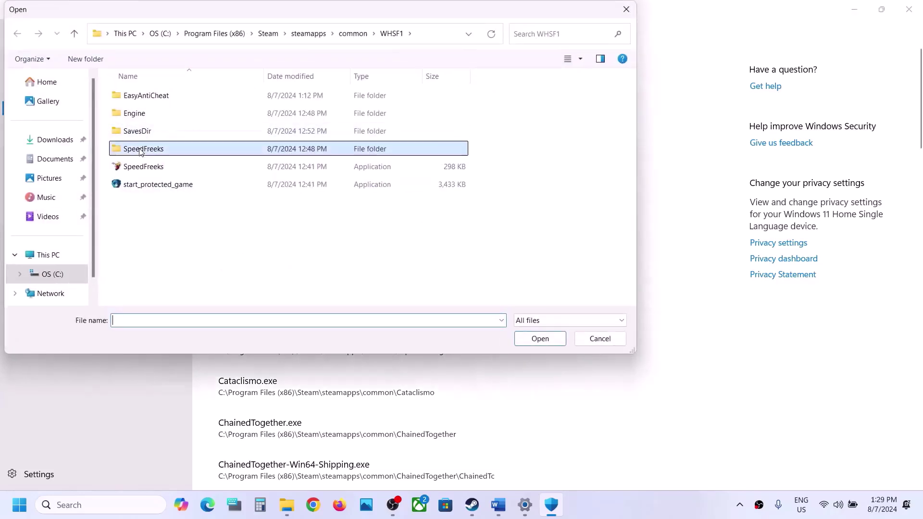
double_click(160, 151)
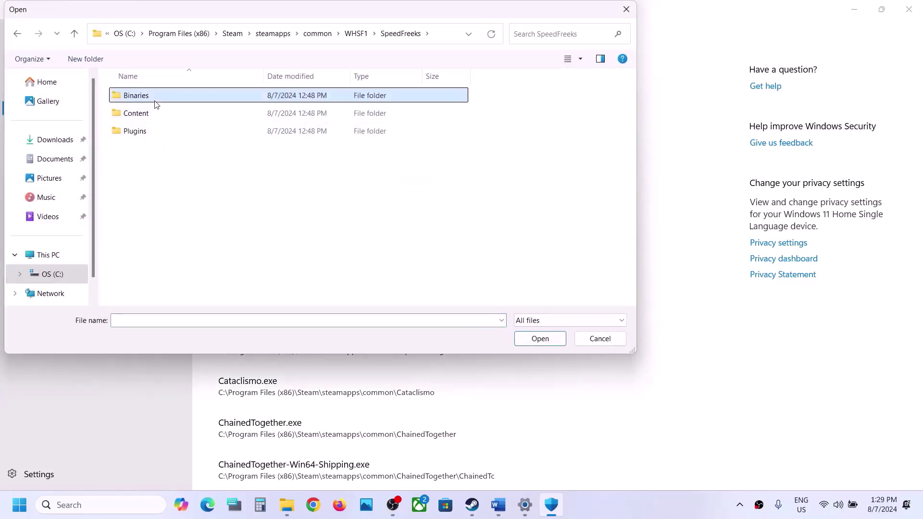
double_click(157, 101)
double_click(155, 102)
click(163, 113)
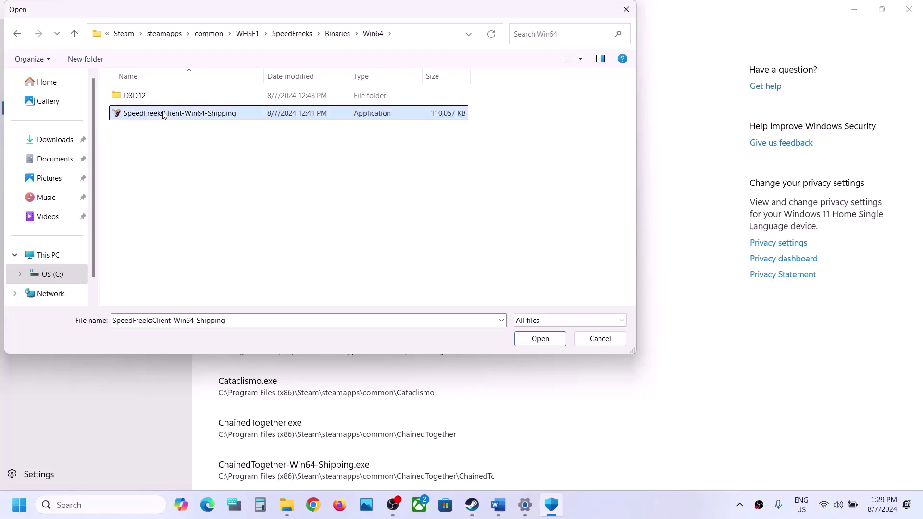
click(535, 339)
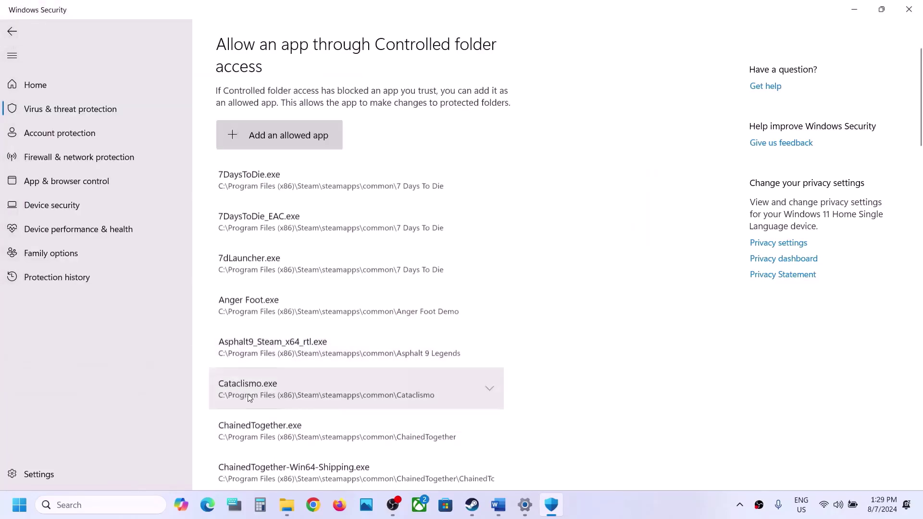
- Open Windows Defender Firewall's allowed apps list from Control Panel and enable changing its settings
click(87, 505)
text(co)
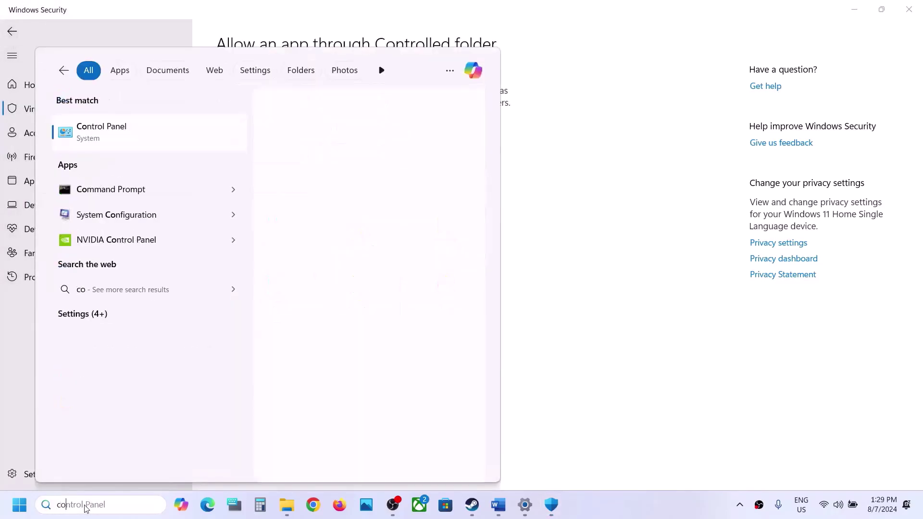
text(ntrol)
key(Return)
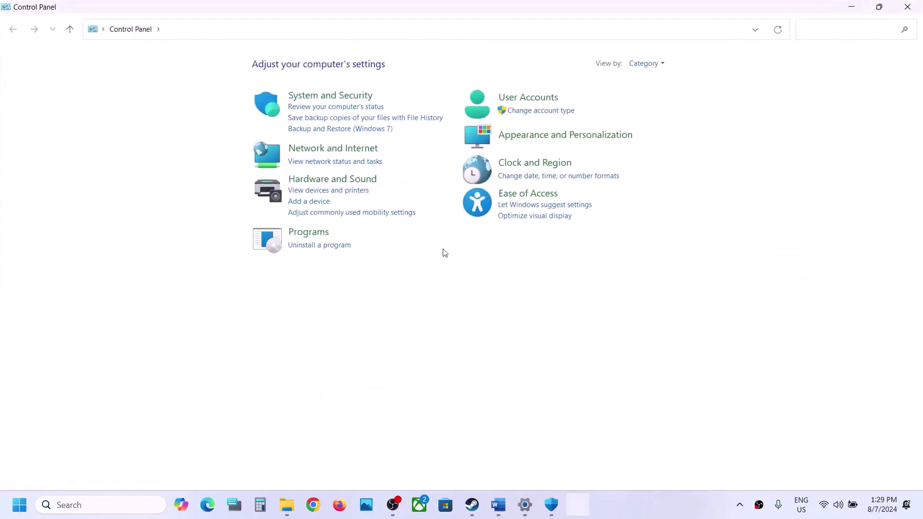
click(342, 97)
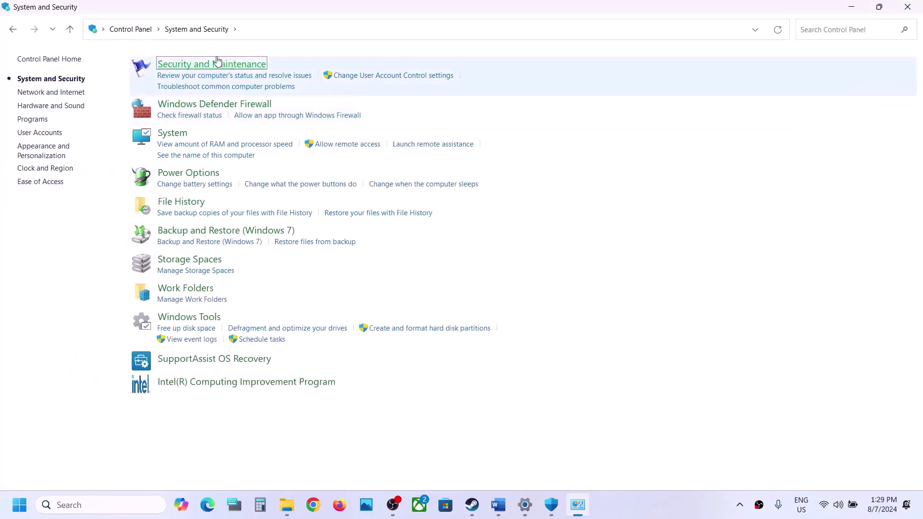
click(197, 105)
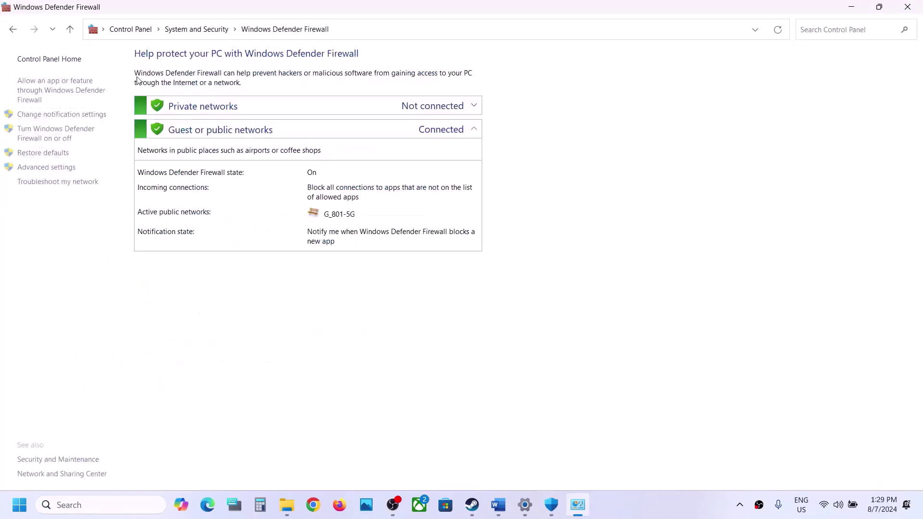
click(57, 88)
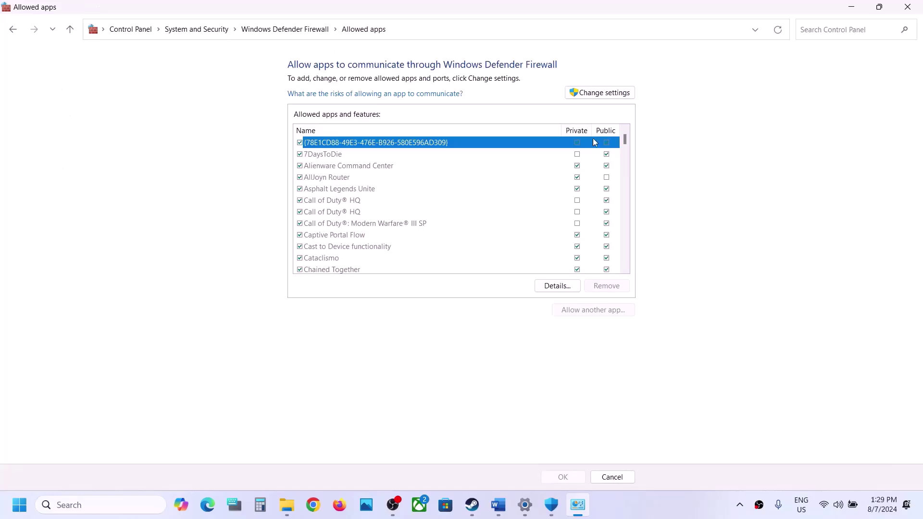
click(605, 94)
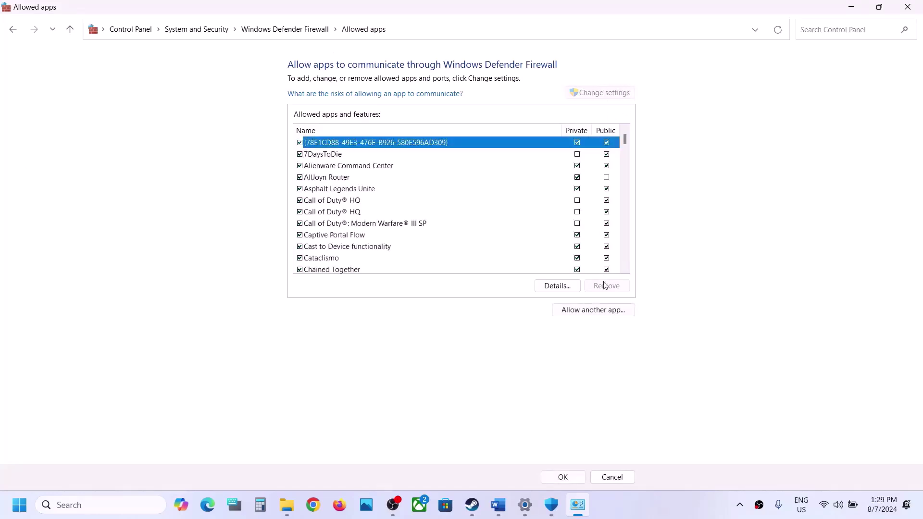
- Start allowing another app through the firewall and browse to the game's folder, steamapps\common\WHSF1
click(588, 311)
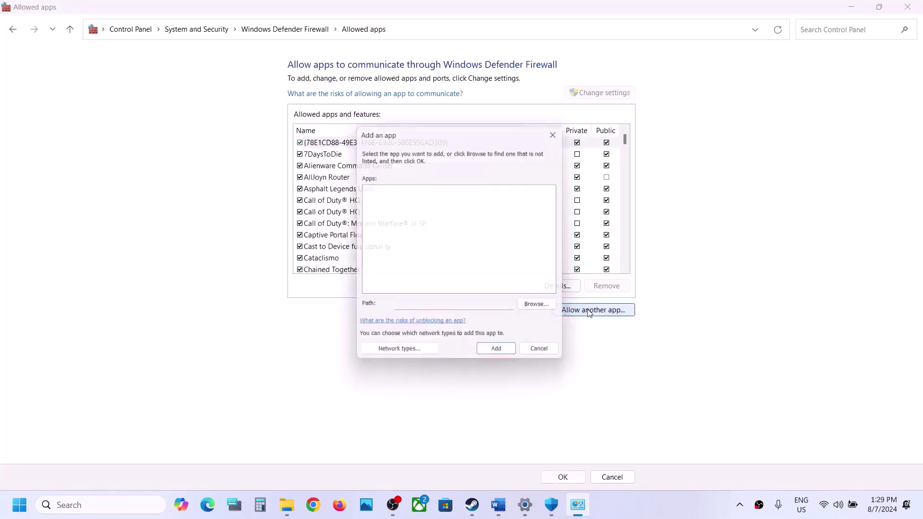
click(544, 308)
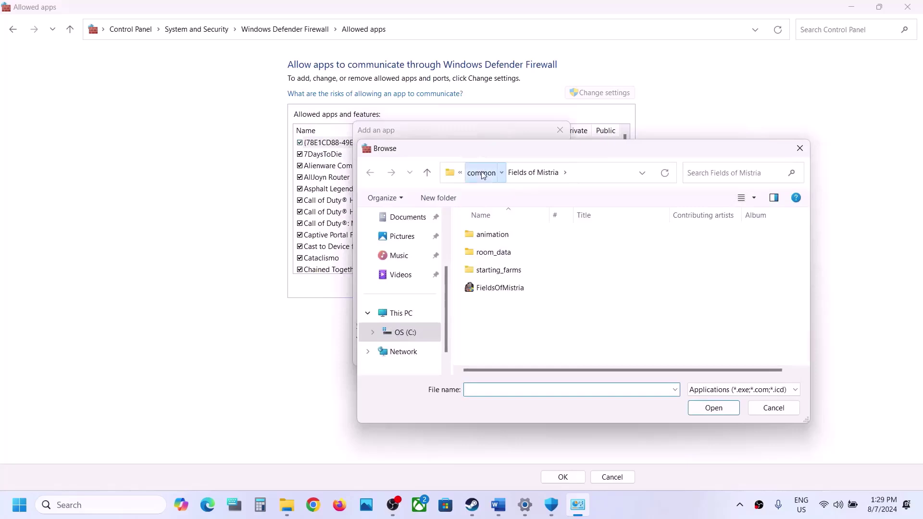
click(483, 175)
scroll(525, 336, down, 2)
double_click(507, 360)
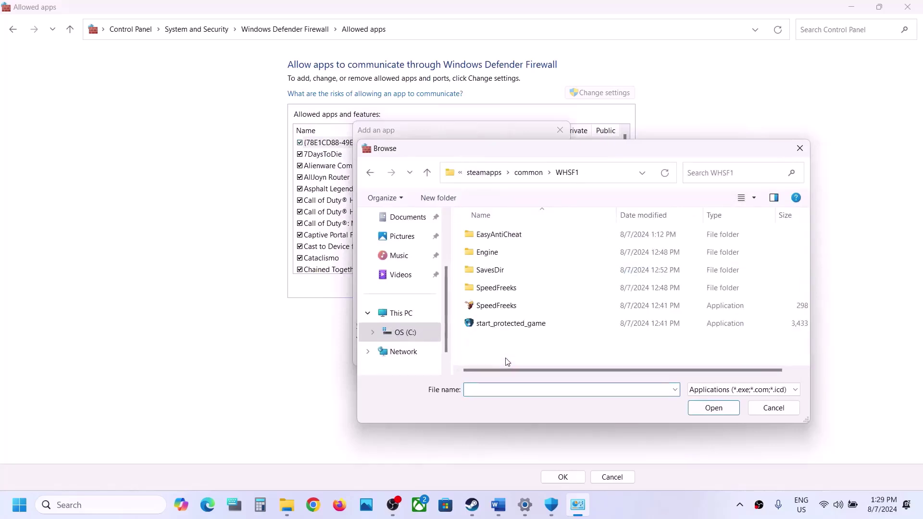
- Try to add the SpeedFreeks application from WHSF1 to the firewall's allowed apps
click(500, 307)
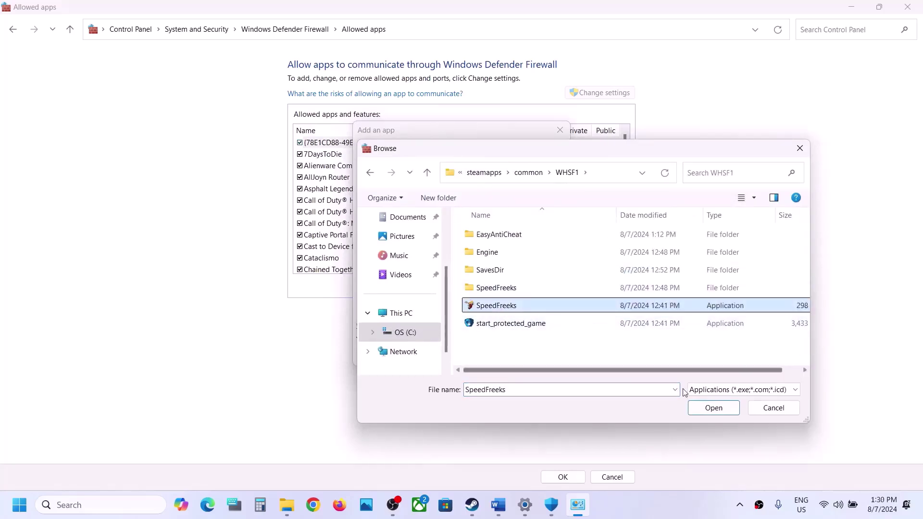
click(711, 407)
click(498, 357)
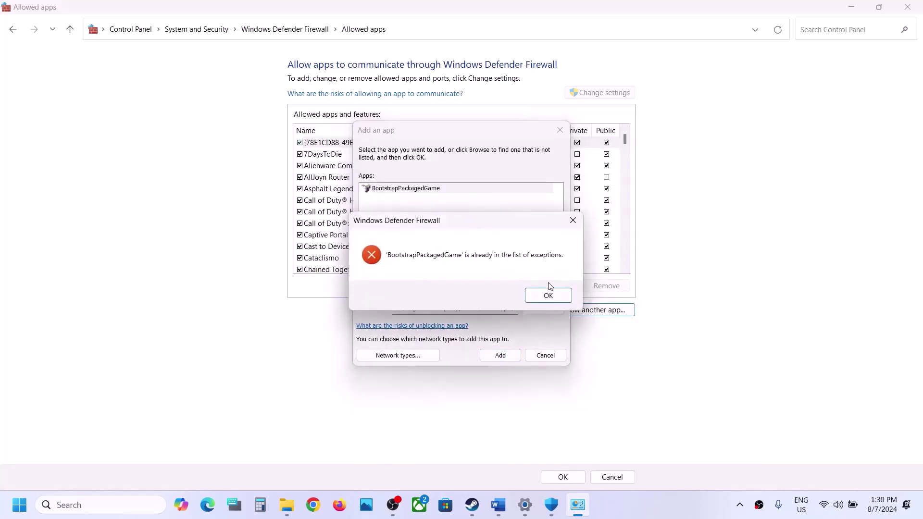
click(547, 295)
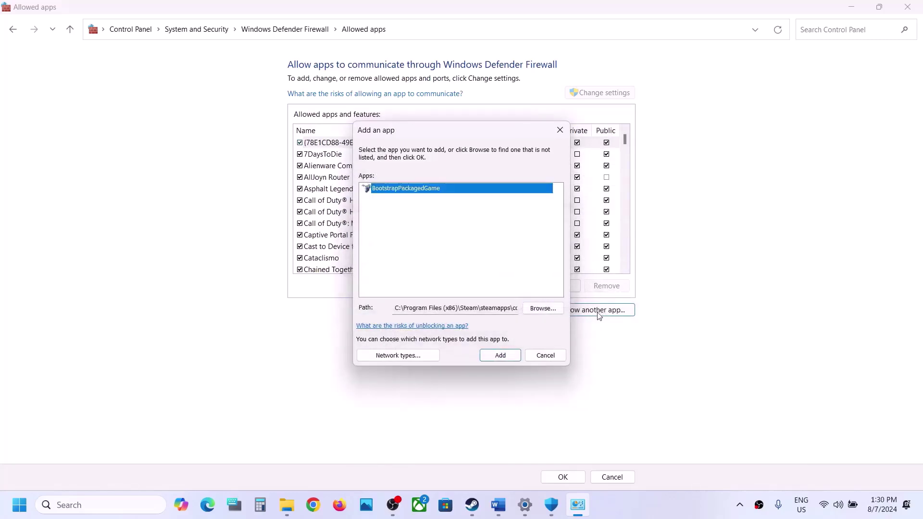
- Add start_protected_game from the WHSF1 folder to the firewall's allowed apps
click(547, 310)
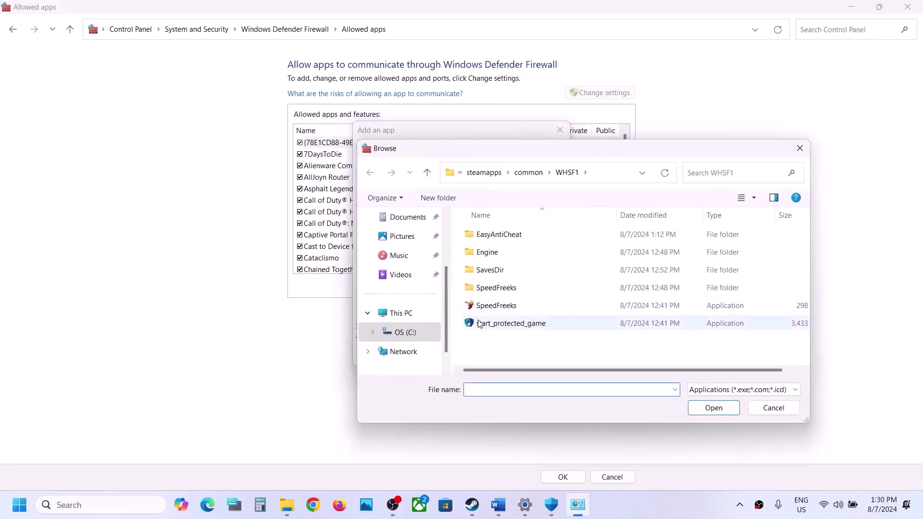
click(480, 324)
click(718, 413)
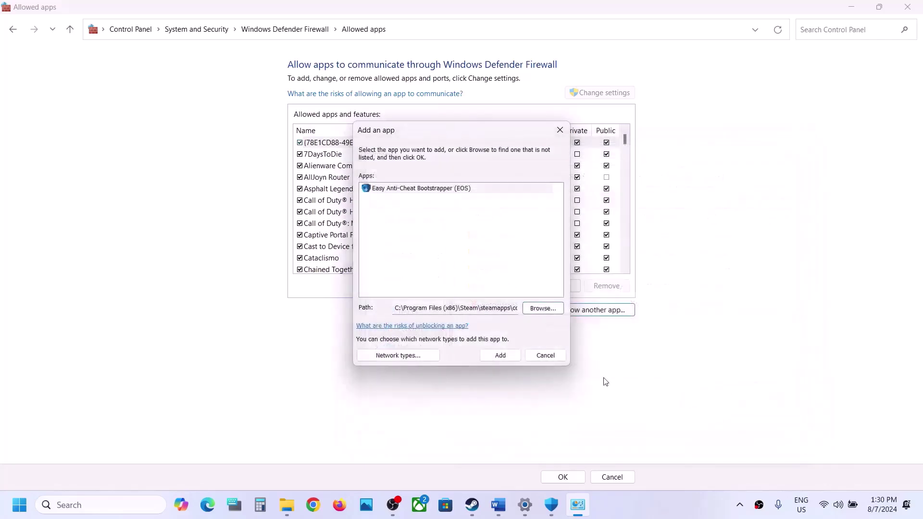
click(500, 356)
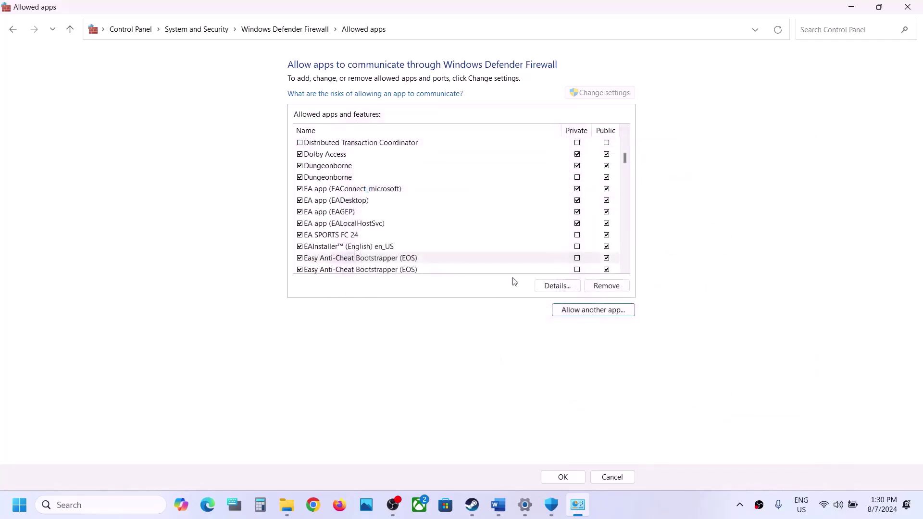
- Add SpeedFreeksClient-Win64-Shipping from WHSF1\SpeedFreeks\Binaries\Win64 to the firewall's allowed apps and save the list
click(615, 309)
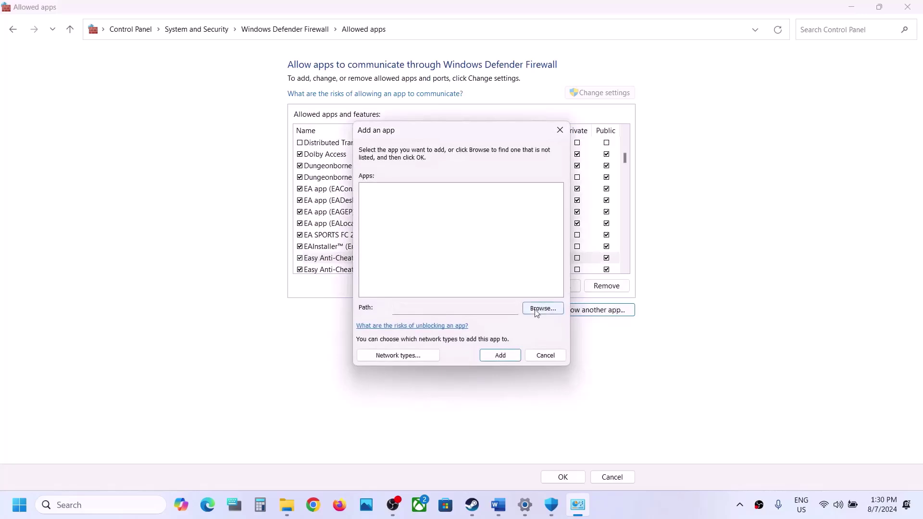
click(535, 310)
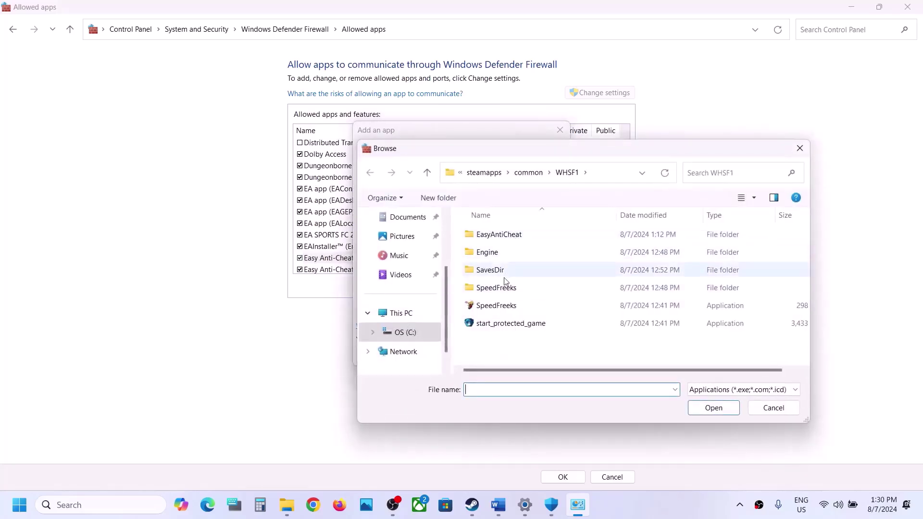
double_click(498, 290)
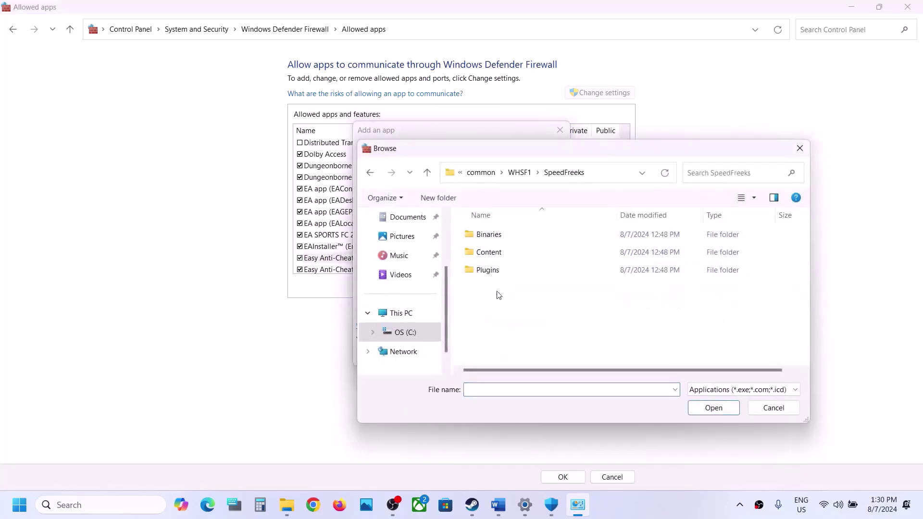
double_click(498, 237)
double_click(499, 237)
click(522, 256)
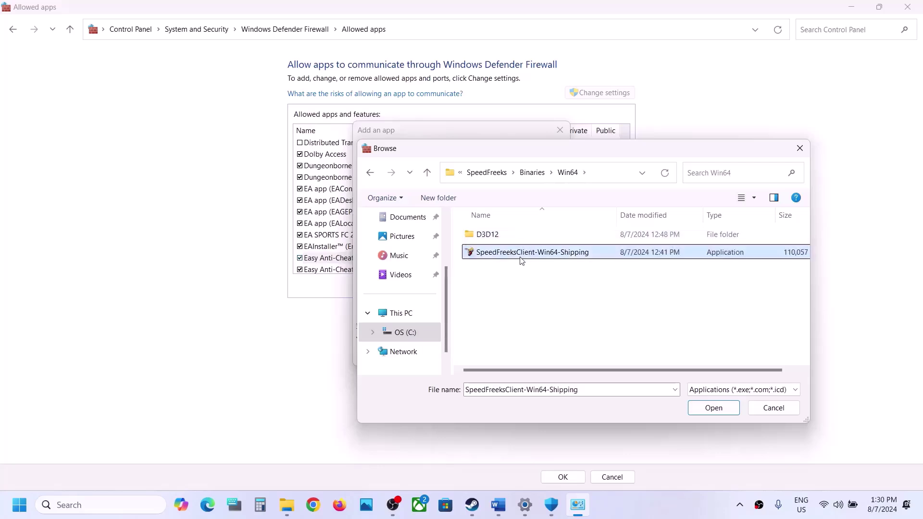
click(721, 409)
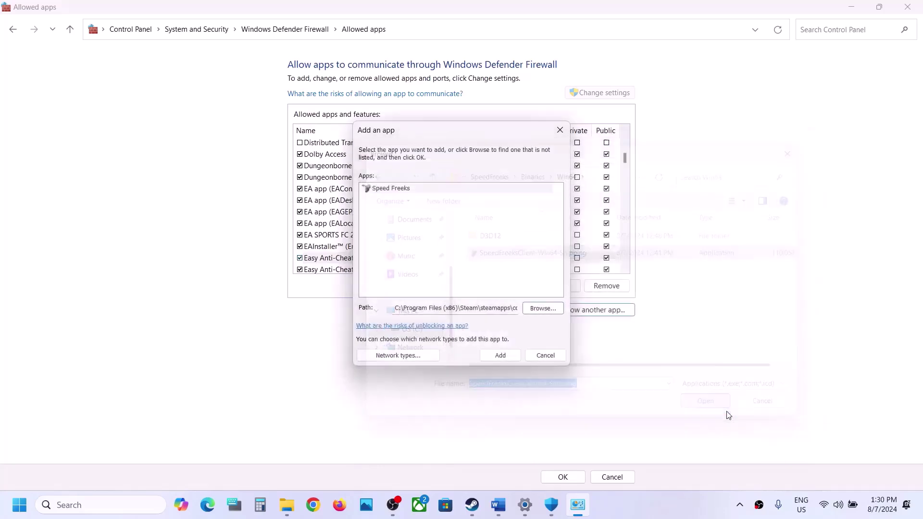
click(500, 356)
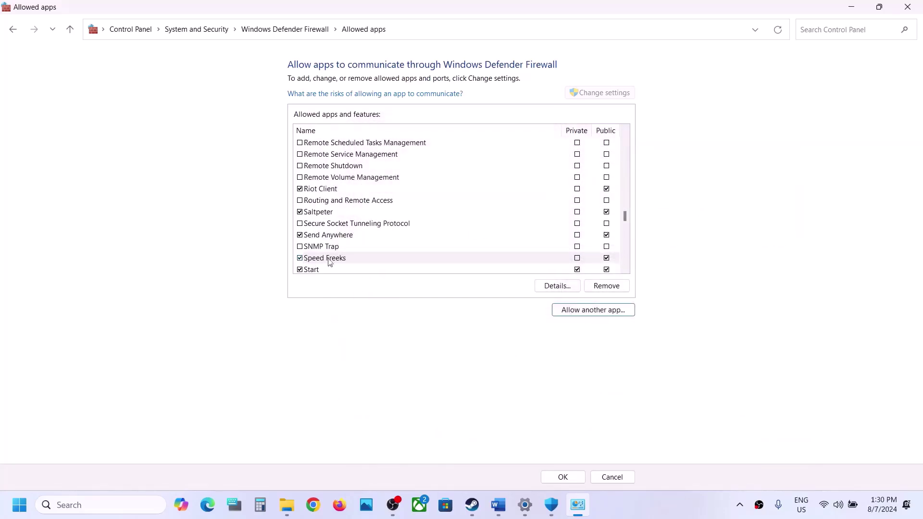
click(577, 475)
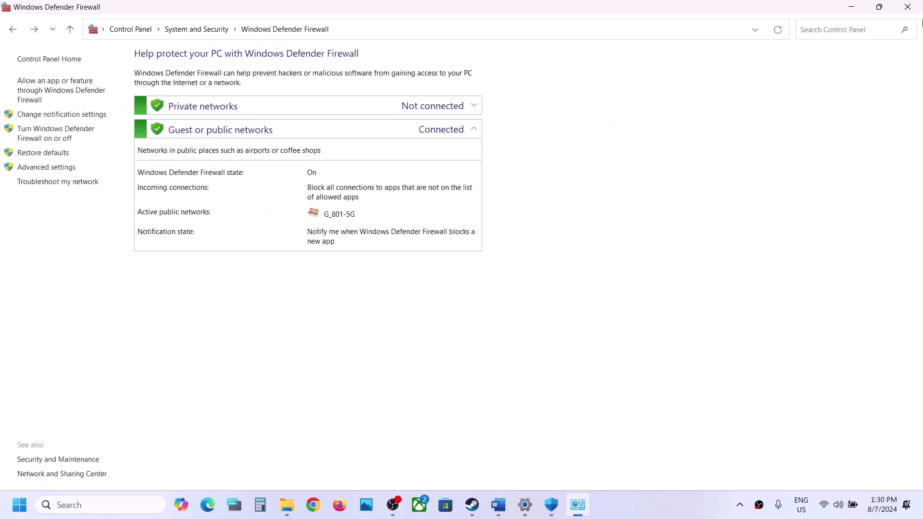
- Close the firewall and security settings windows and highlight the Step 5 instruction about running the game as administrator in the Word document
click(912, 5)
click(911, 5)
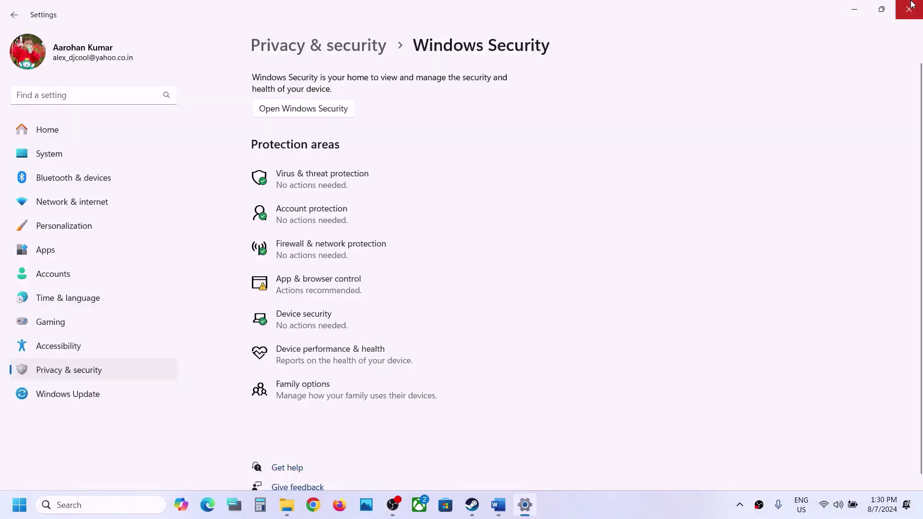
click(911, 5)
scroll(411, 271, down, 3)
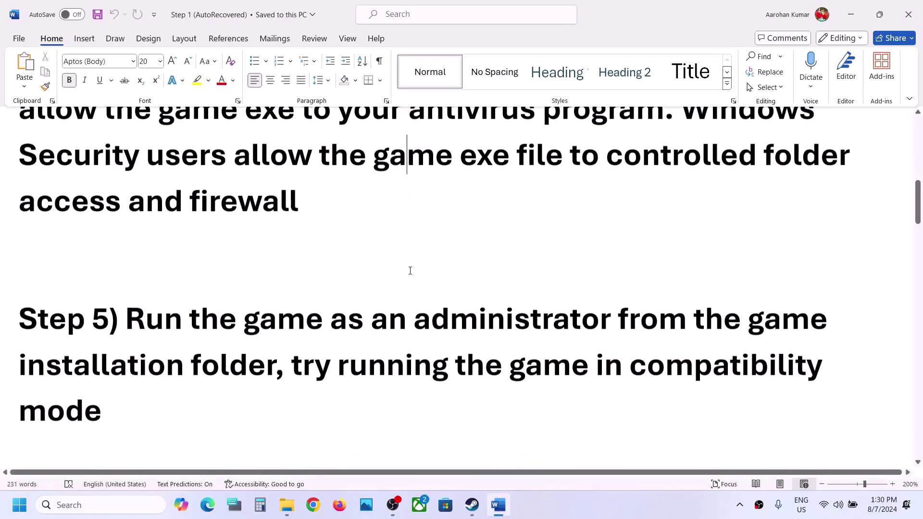
drag(129, 316, 266, 364)
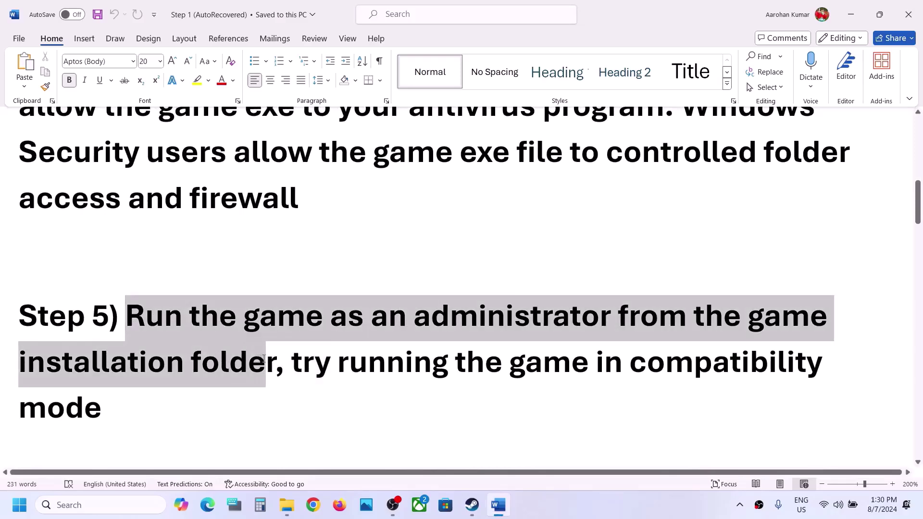
- Switch to Steam and browse the local files of Warhammer 40,000: Speed Freeks
click(472, 505)
right_click(96, 439)
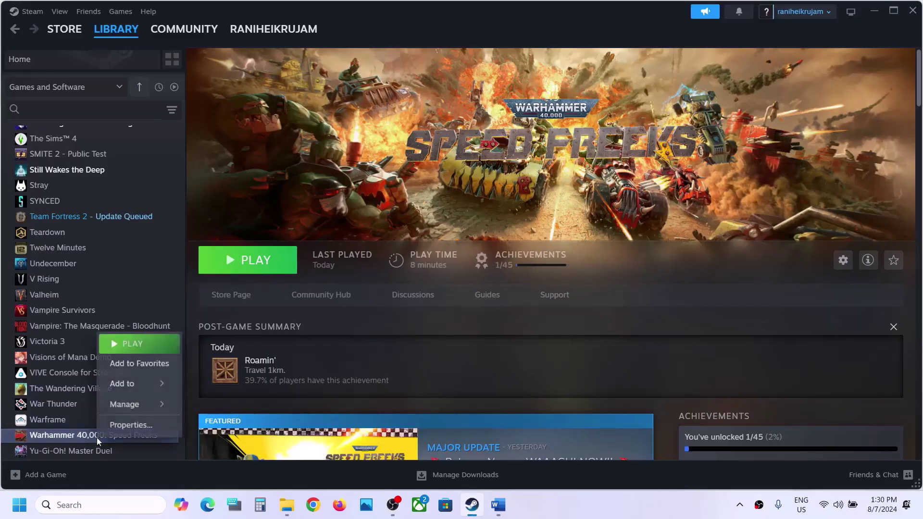
mouse_move(138, 406)
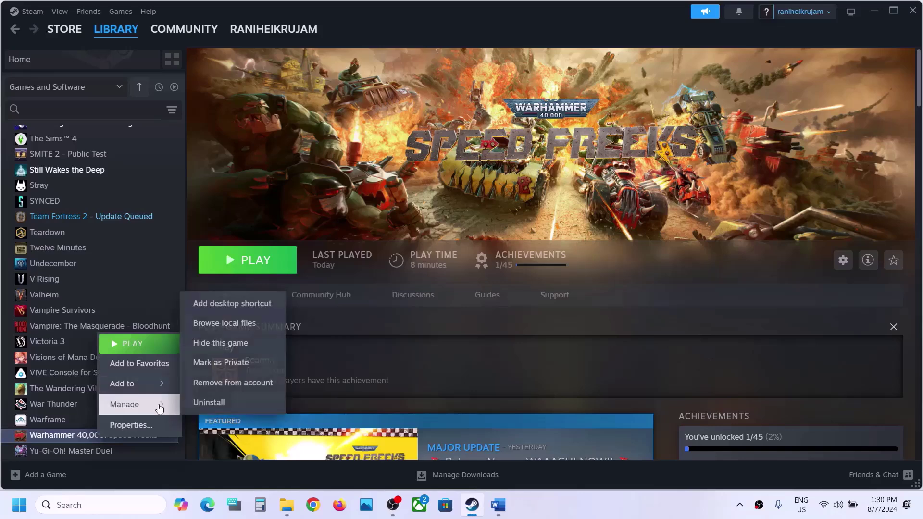
click(244, 329)
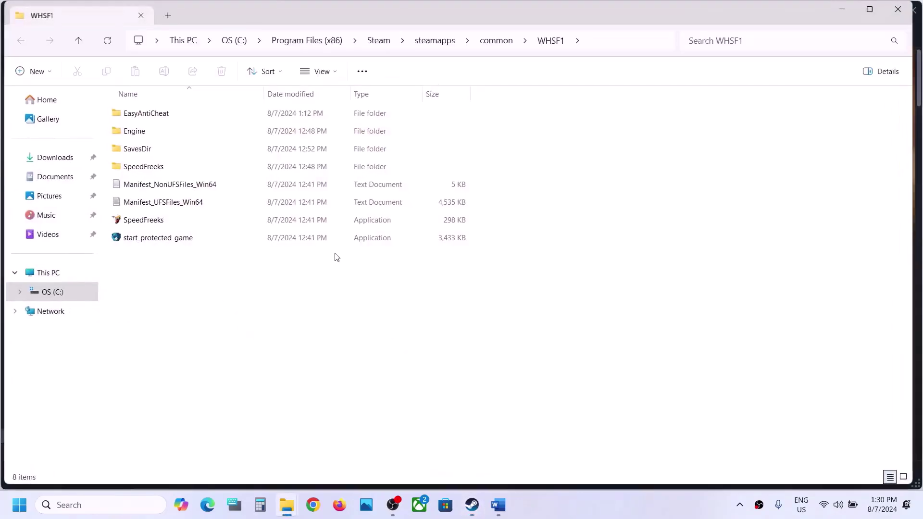
- Open the game's SpeedFreeks\Binaries\Win64 folder
right_click(155, 221)
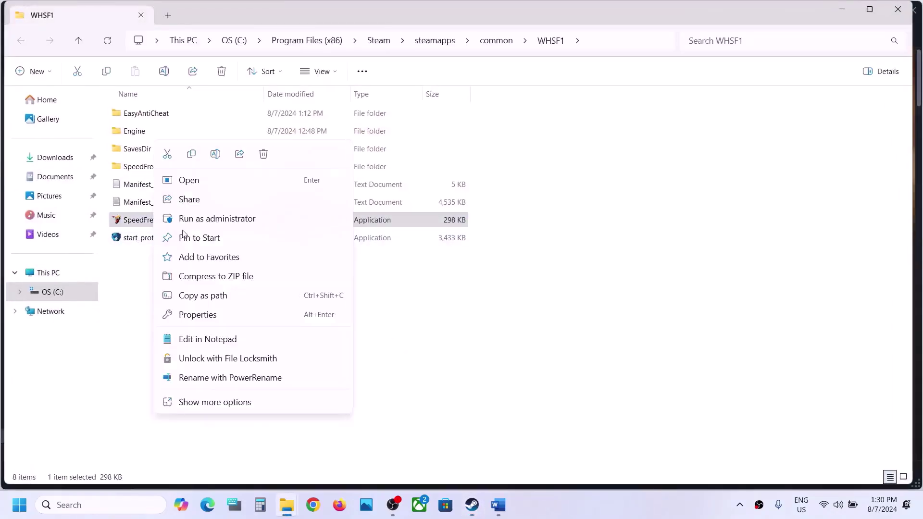
click(135, 315)
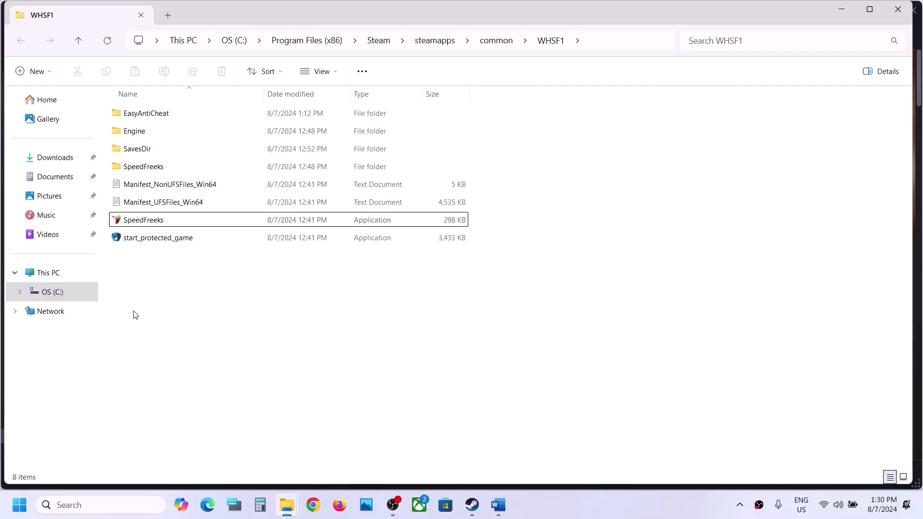
click(135, 172)
double_click(159, 174)
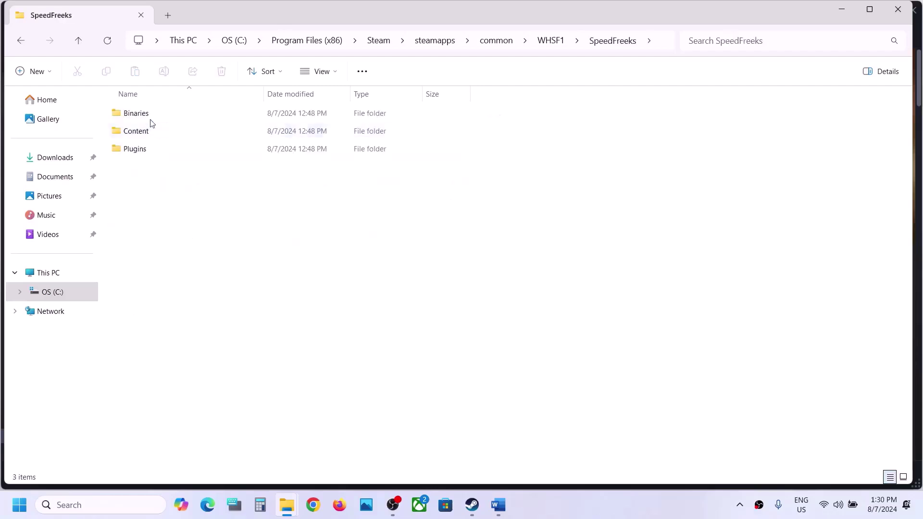
double_click(144, 114)
double_click(160, 114)
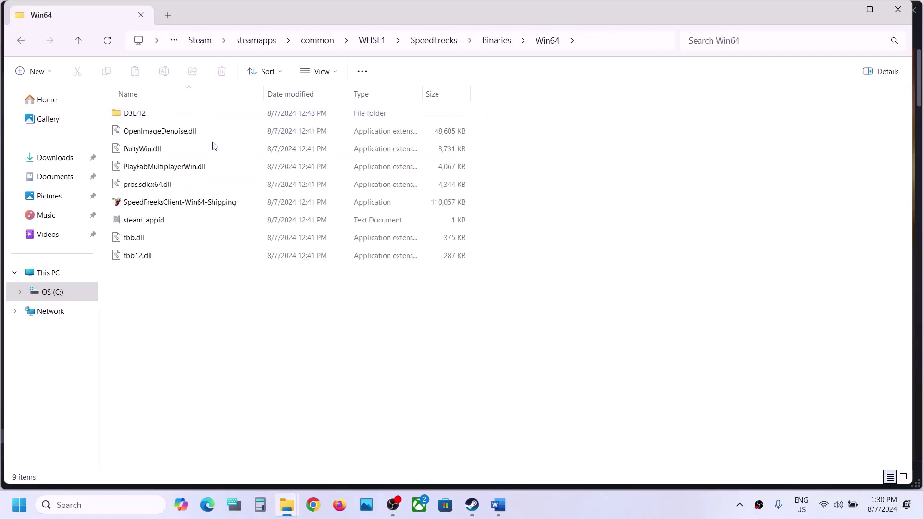
- Set SpeedFreeksClient-Win64-Shipping to run as an administrator in its compatibility properties
click(158, 205)
right_click(159, 205)
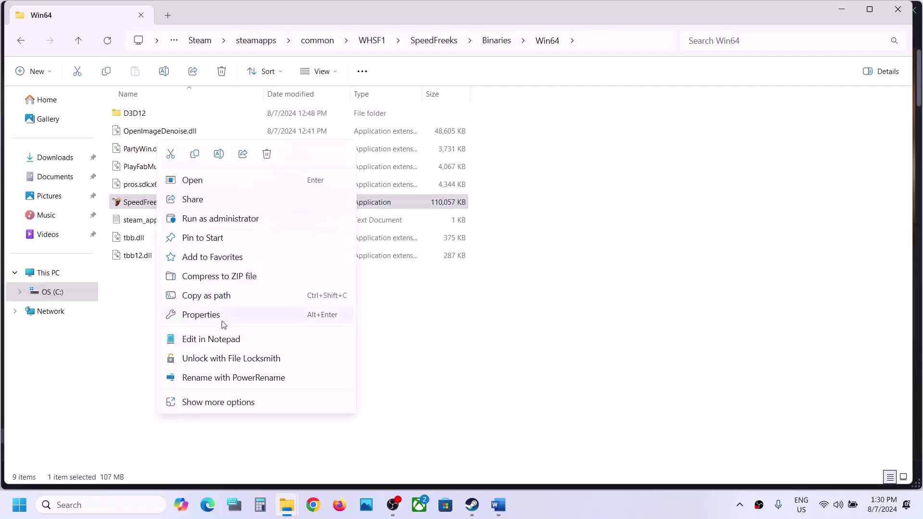
click(222, 321)
click(236, 192)
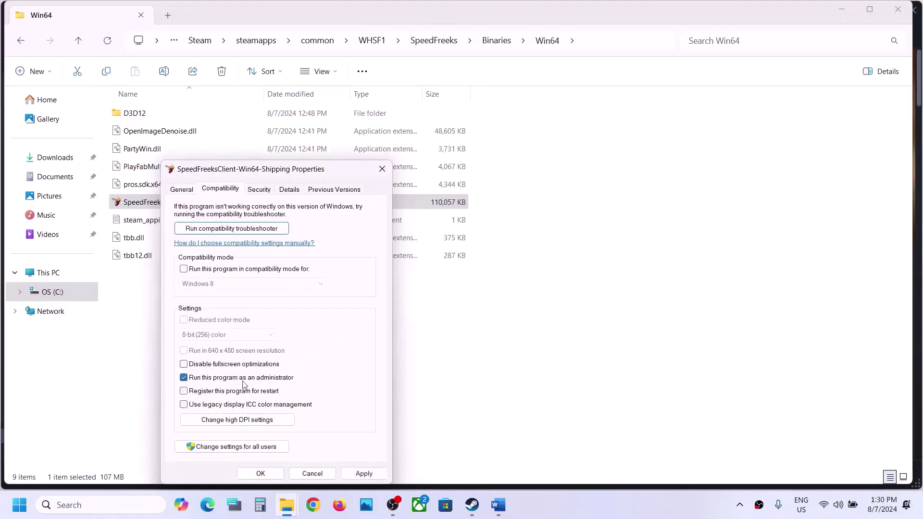
click(364, 474)
click(261, 474)
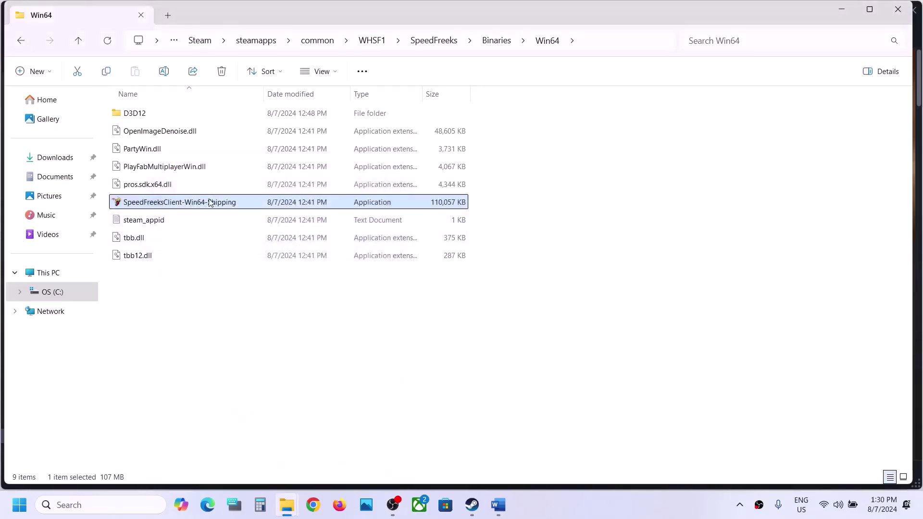
- Enable compatibility mode for Windows 8 on SpeedFreeksClient-Win64-Shipping and apply it
right_click(191, 206)
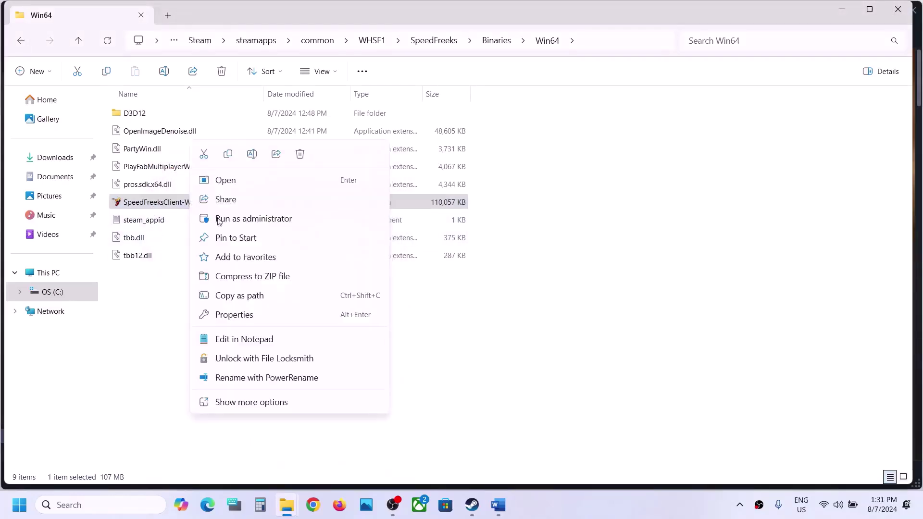
click(247, 316)
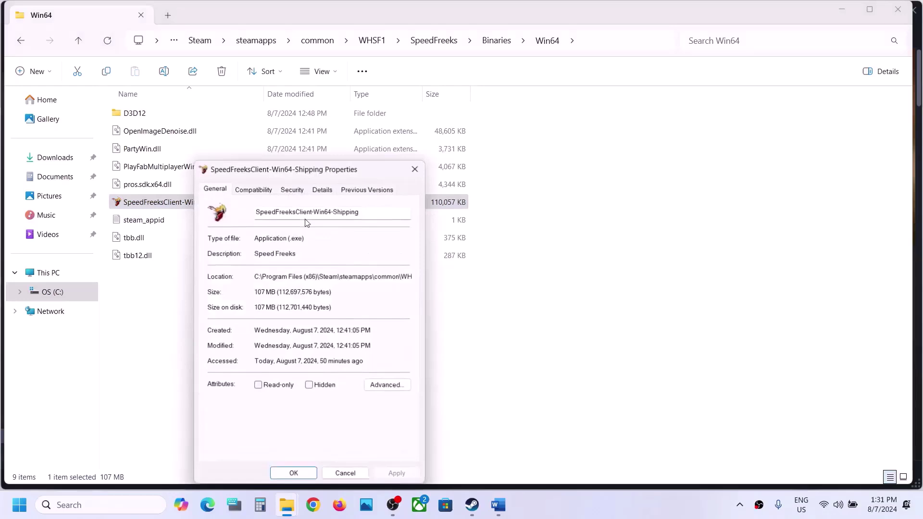
click(257, 193)
click(217, 270)
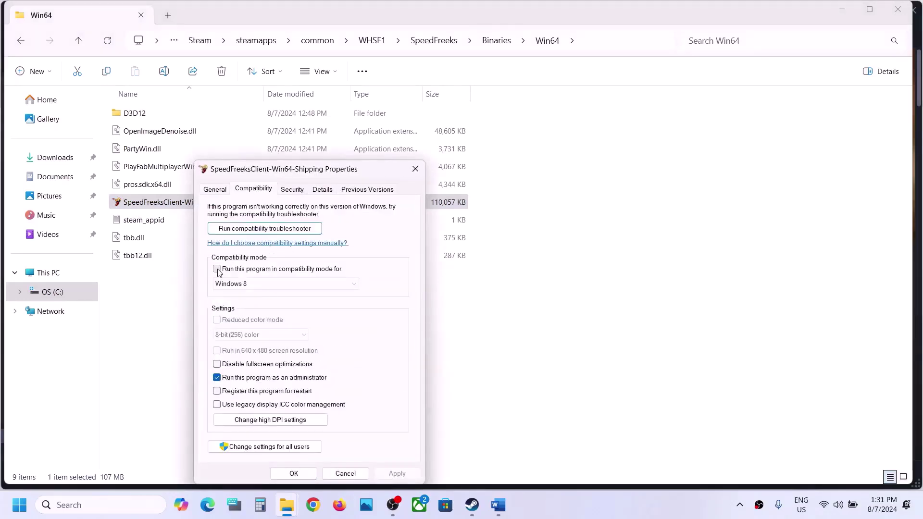
click(385, 474)
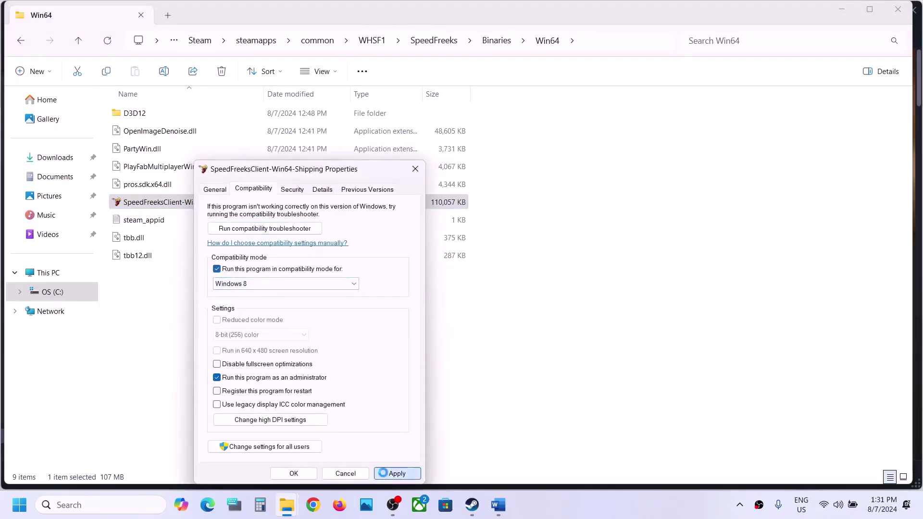
click(294, 473)
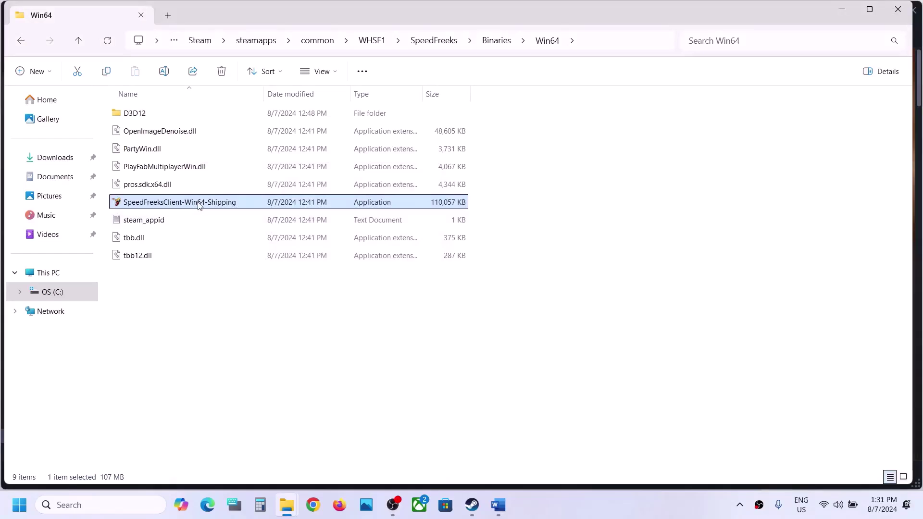
- Switch SpeedFreeksClient-Win64-Shipping's compatibility mode to Windows 7, disable fullscreen optimizations and apply the changes
right_click(200, 206)
click(256, 318)
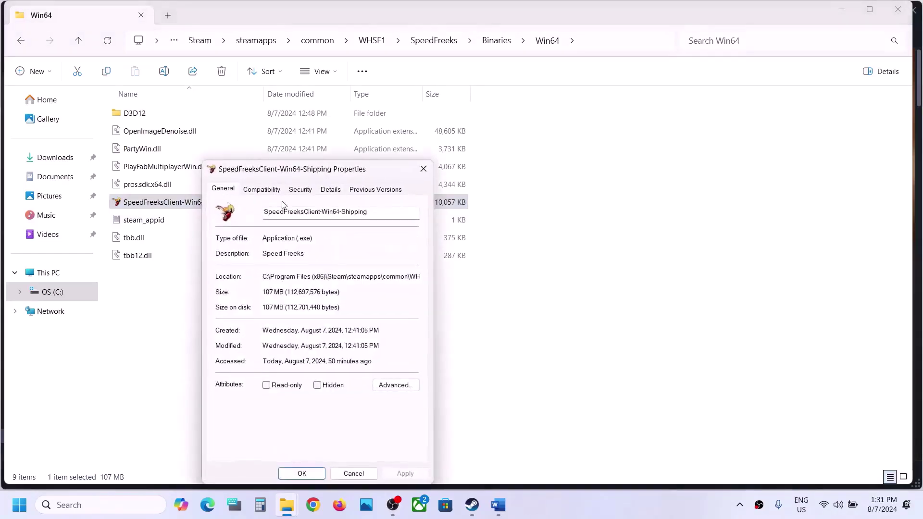
click(264, 189)
click(276, 282)
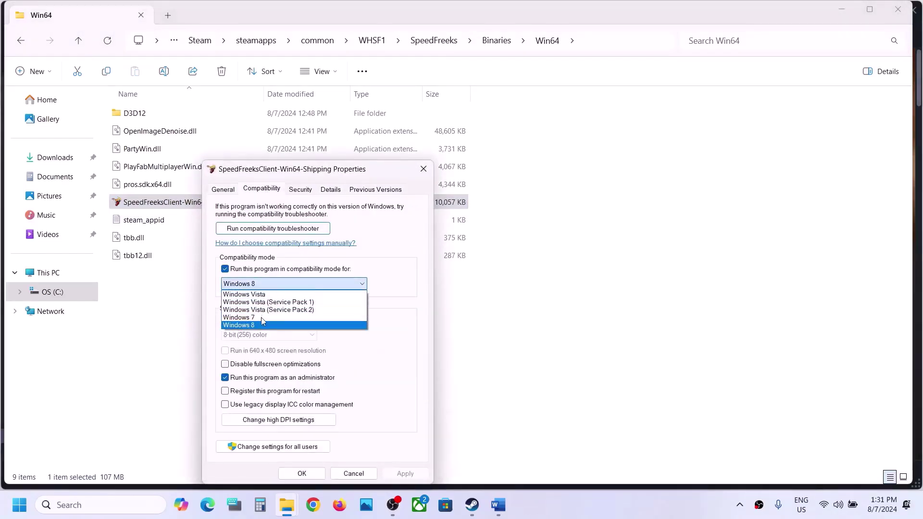
click(261, 316)
click(404, 473)
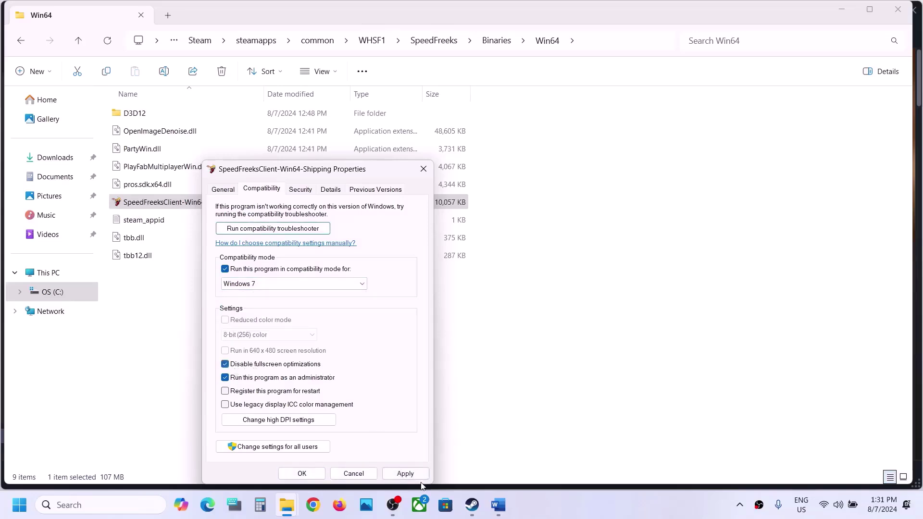
click(409, 475)
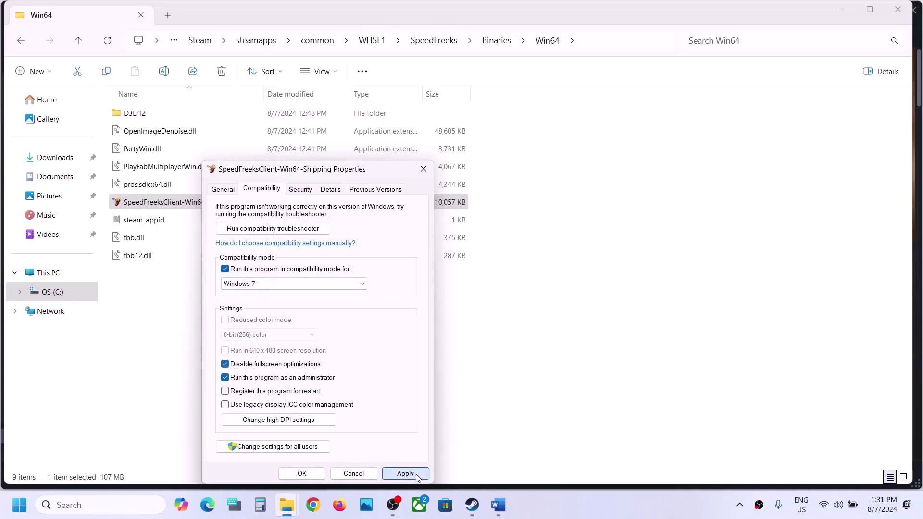
click(301, 474)
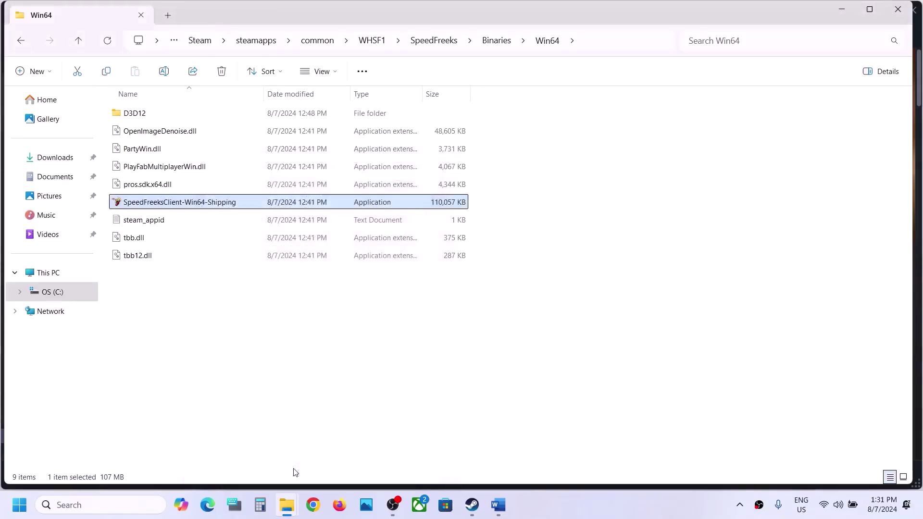
- Return to the WHSF1 game folder and select the SpeedFreeks application
click(78, 39)
click(79, 39)
click(78, 39)
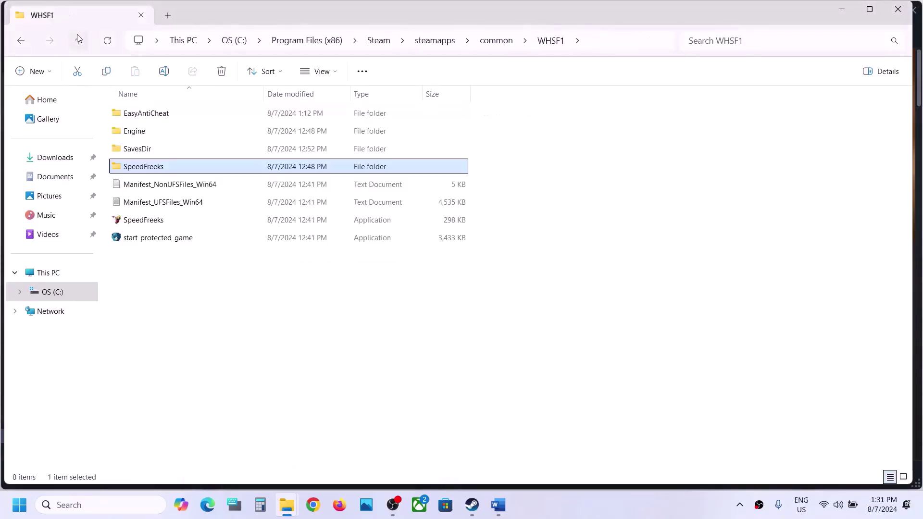
click(135, 218)
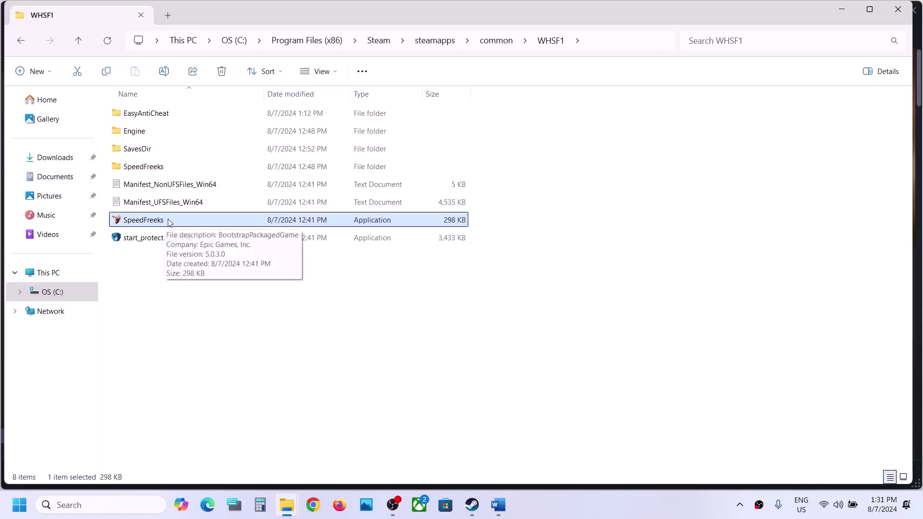
- Open the compatibility properties of SpeedFreeksClient-Win64-Shipping in the SpeedFreeks\Binaries\Win64 folder
double_click(164, 169)
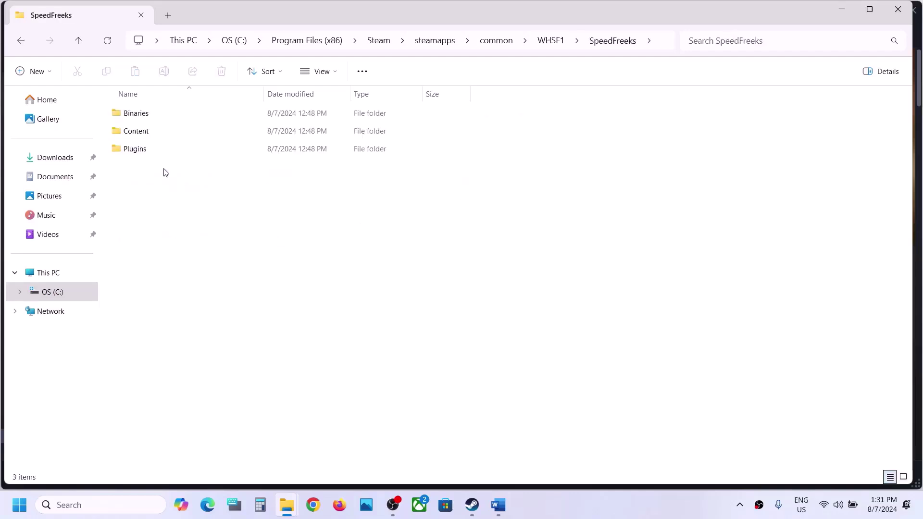
double_click(143, 118)
double_click(143, 114)
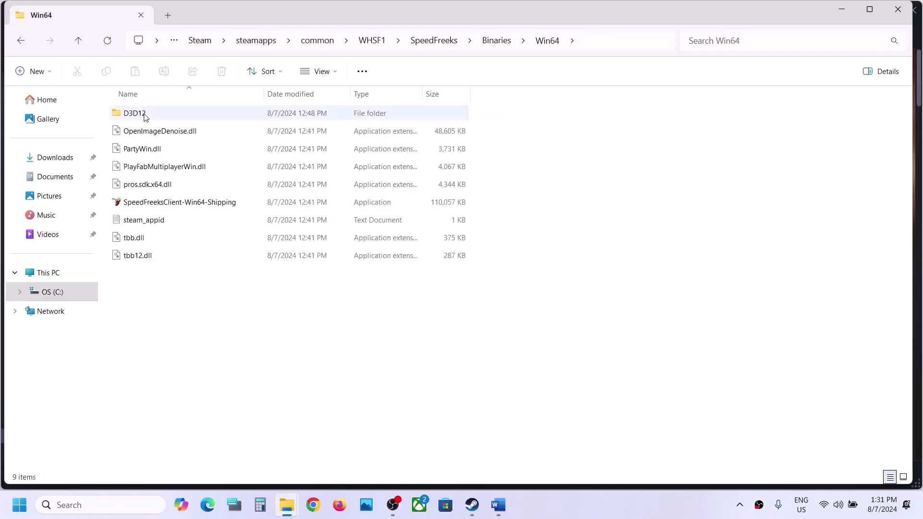
right_click(150, 202)
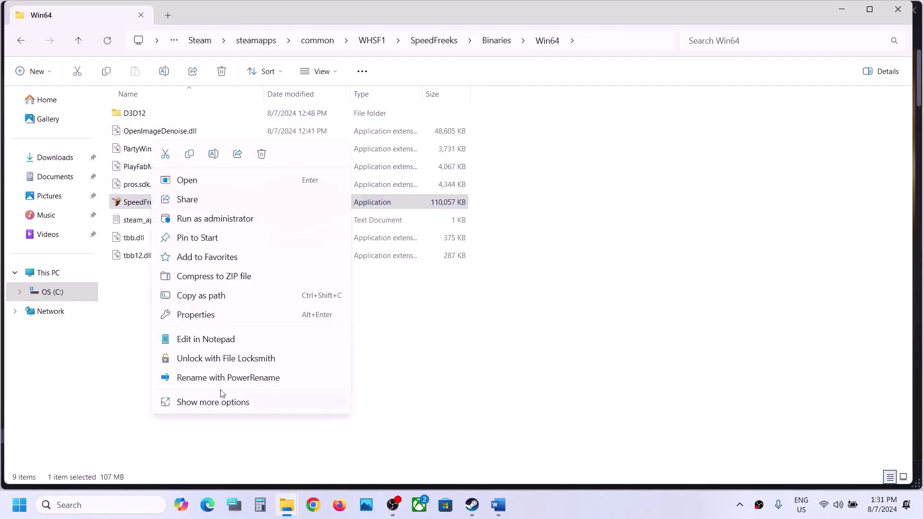
click(215, 315)
click(212, 188)
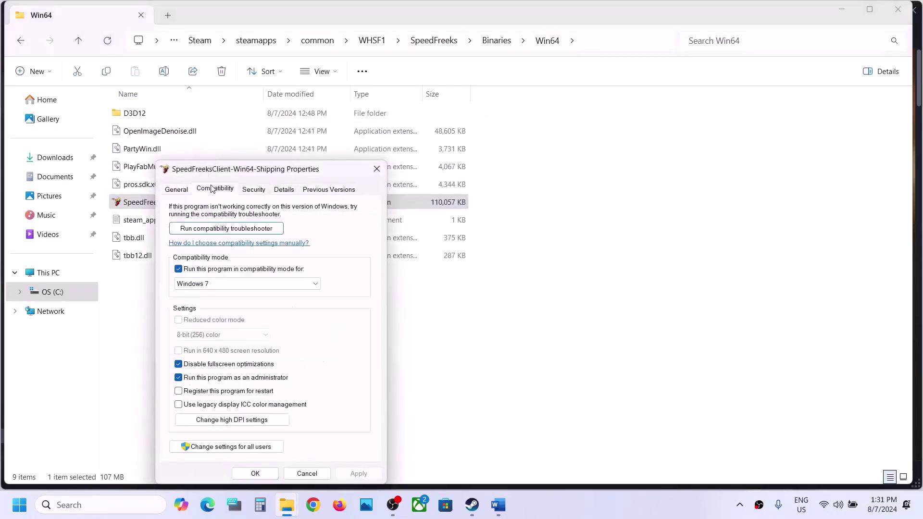
- Turn off compatibility mode and running as administrator for SpeedFreeksClient-Win64-Shipping, apply the changes and return to the WHSF1 folder
click(179, 270)
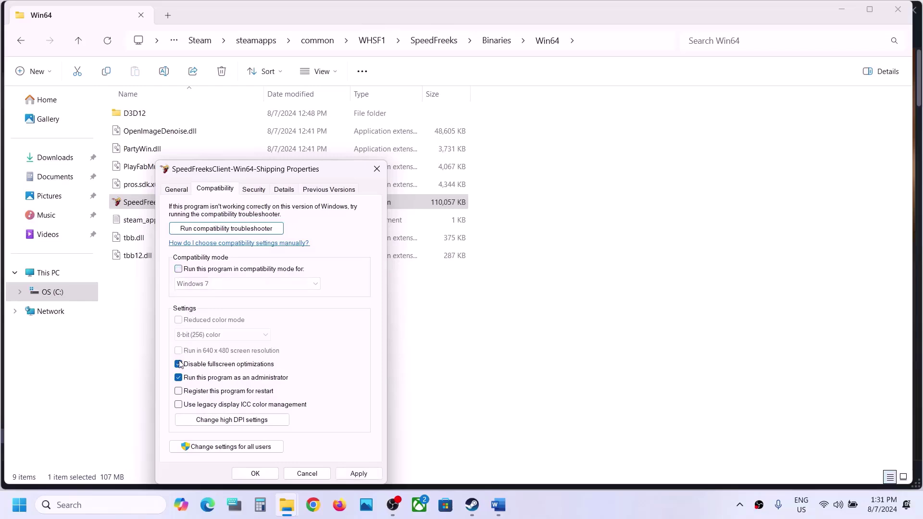
click(179, 378)
click(359, 473)
click(255, 474)
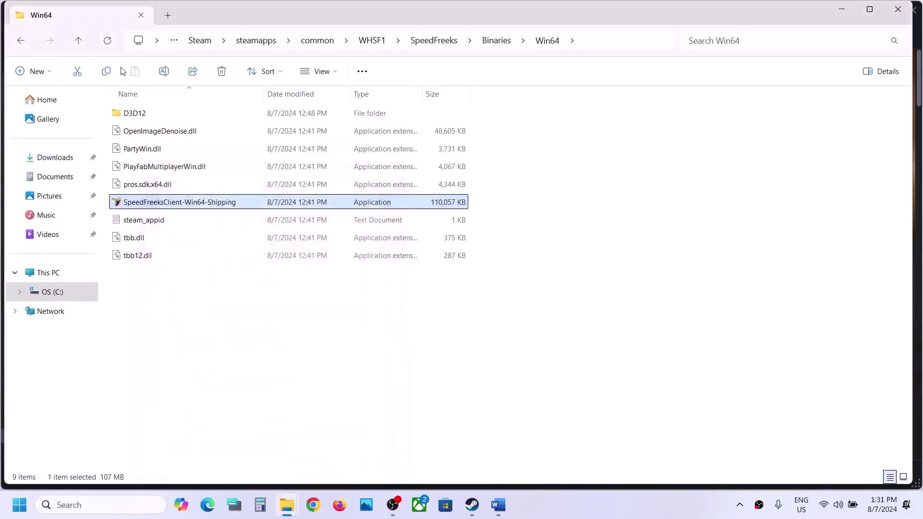
click(82, 43)
click(82, 43)
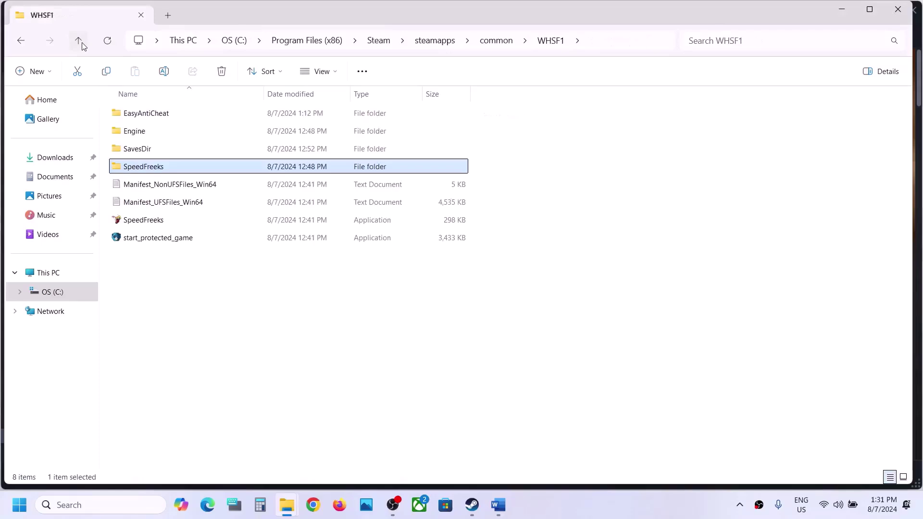
- Switch to the Word troubleshooting document and select the Step 6 text "Verify the game files"
click(470, 504)
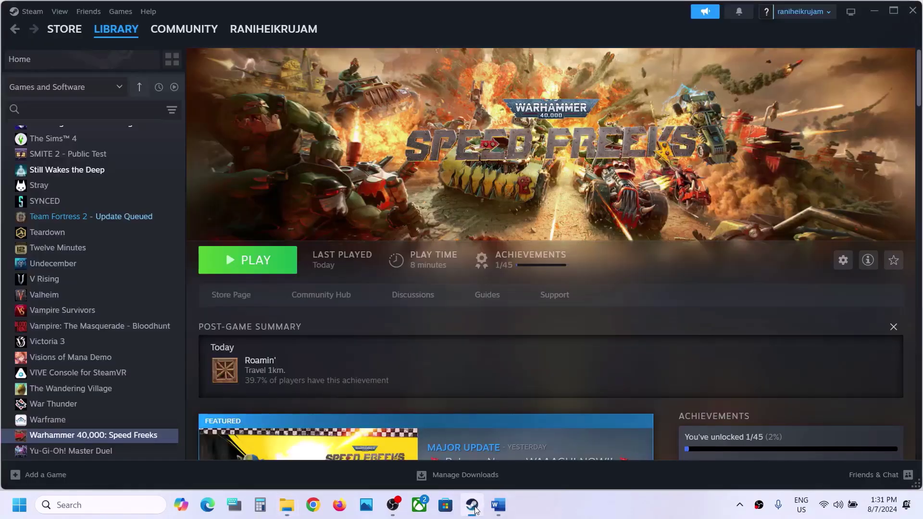
click(499, 505)
scroll(378, 365, down, 5)
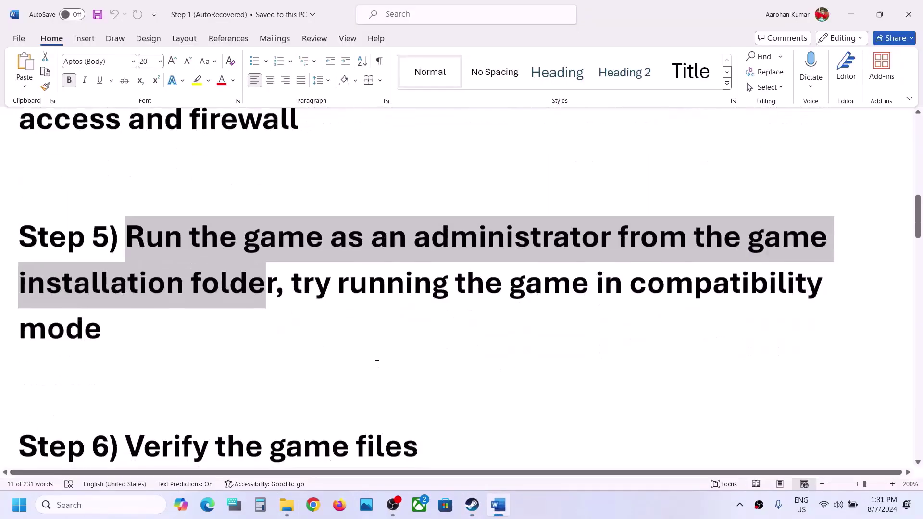
drag(185, 318, 423, 315)
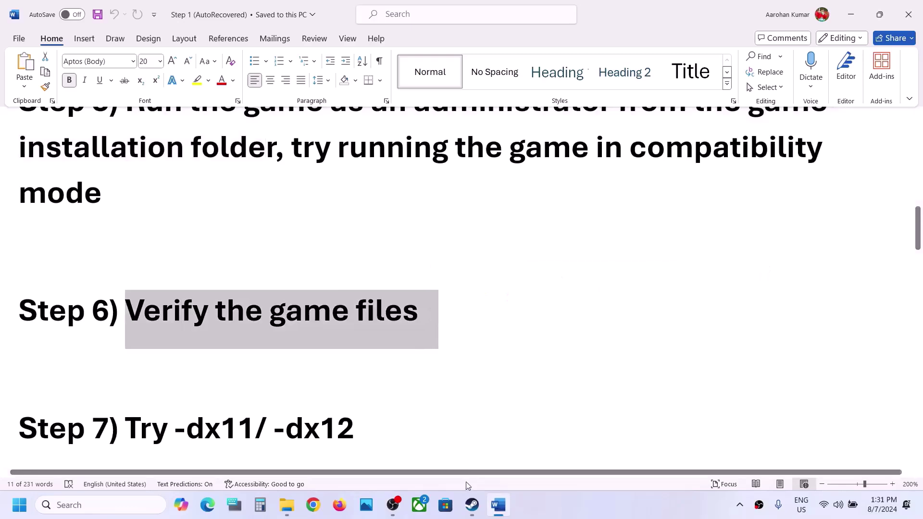
- Switch to Steam and verify the integrity of the installed game files for Warhammer 40,000: Speed Freeks
click(472, 505)
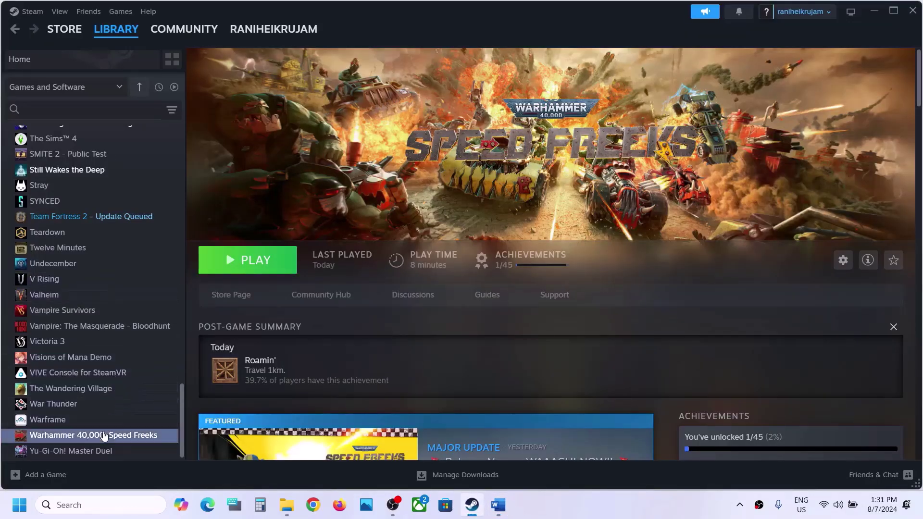
right_click(105, 435)
click(150, 417)
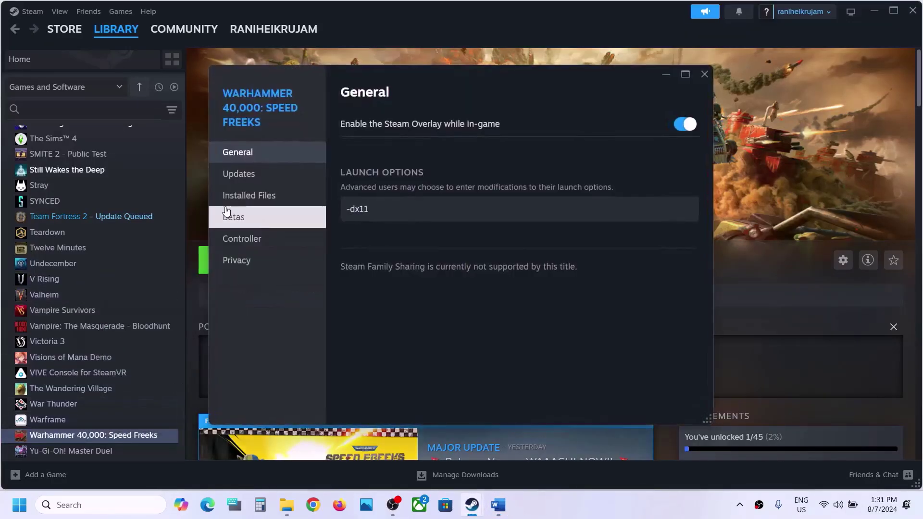
click(268, 199)
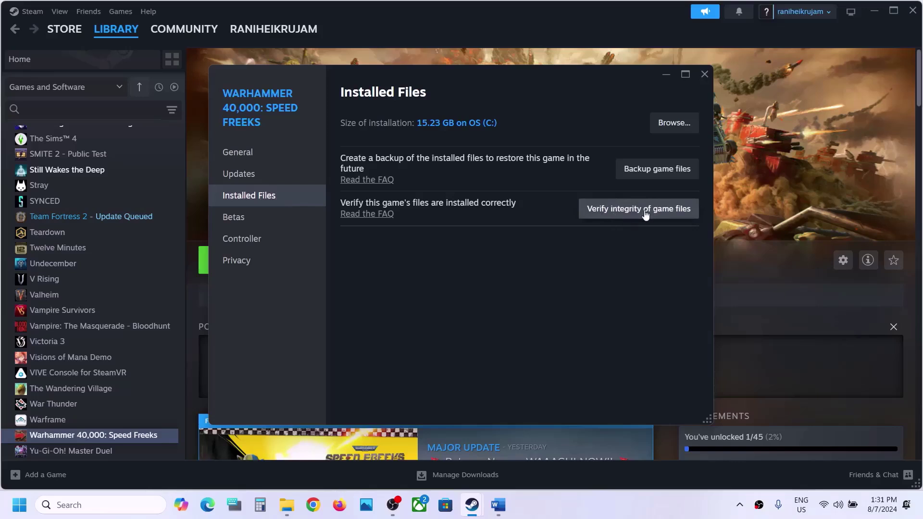
click(628, 210)
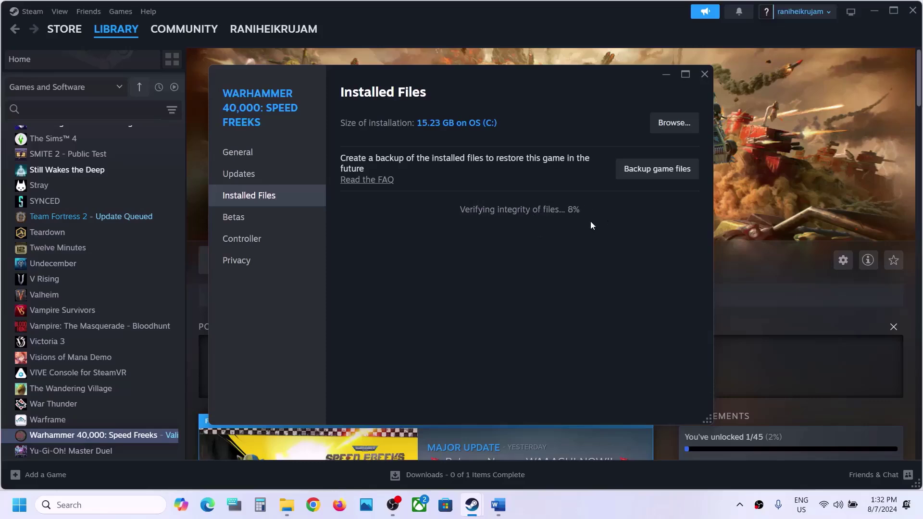
- Switch to Word, select the Step 7 text "Try -dx11/ -dx12" and minimize the document
click(498, 505)
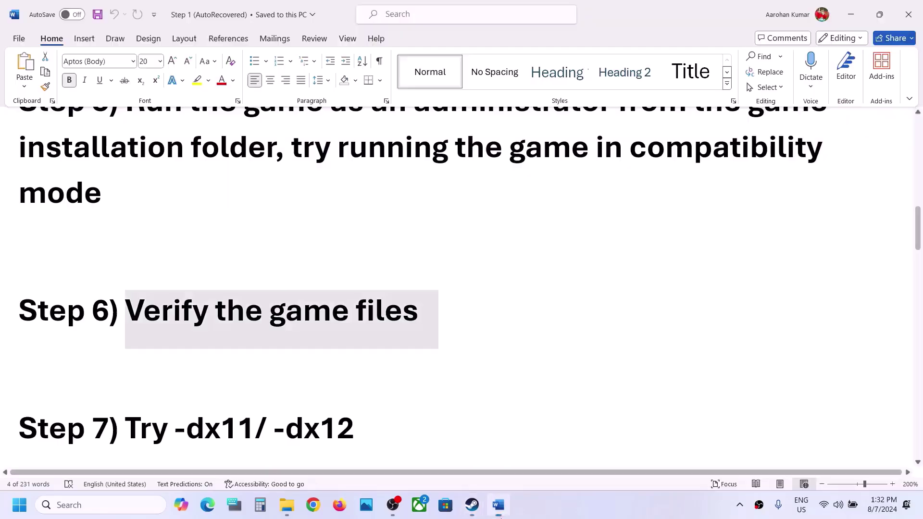
scroll(344, 309, down, 1)
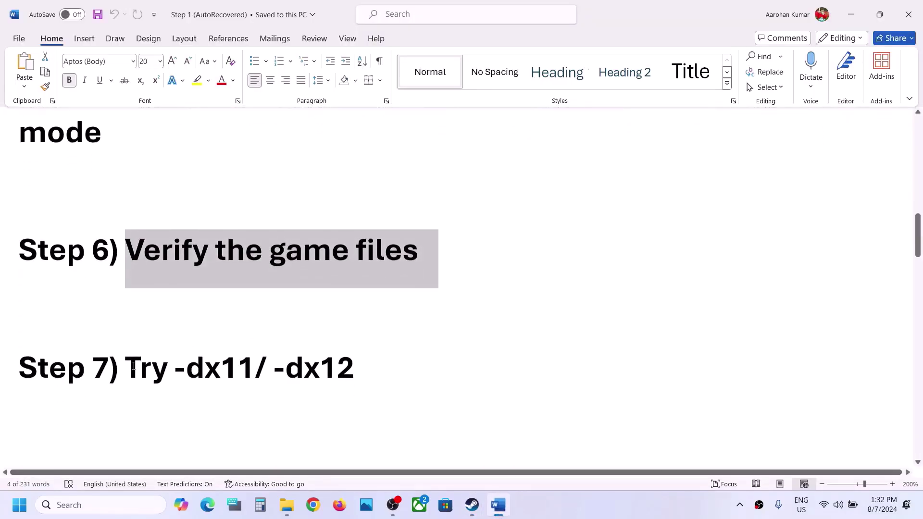
drag(133, 367, 360, 368)
click(853, 16)
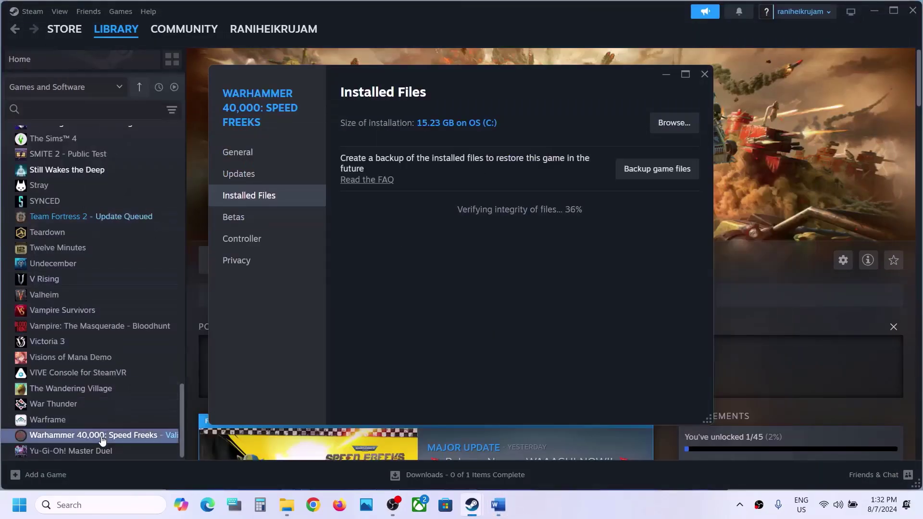
- Enter -dx11 as the Steam launch option for Warhammer 40,000: Speed Freeks and close its properties
right_click(103, 435)
click(147, 423)
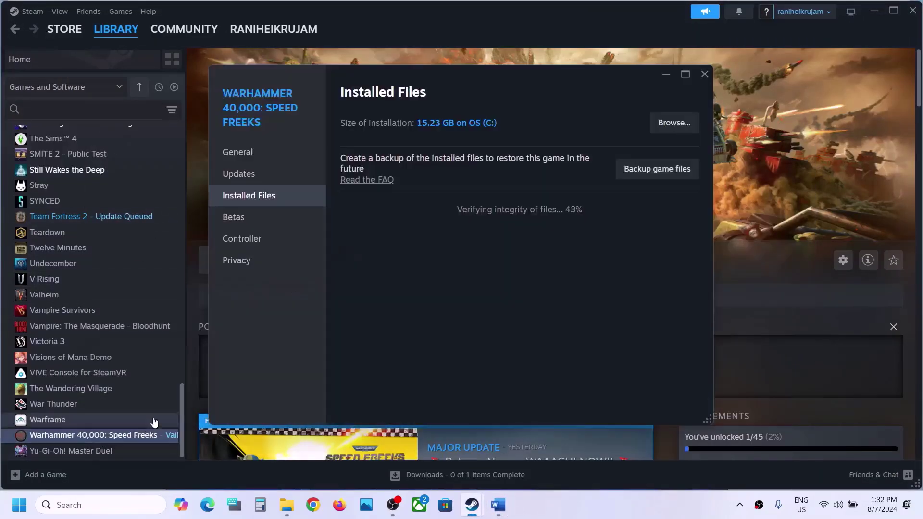
click(238, 152)
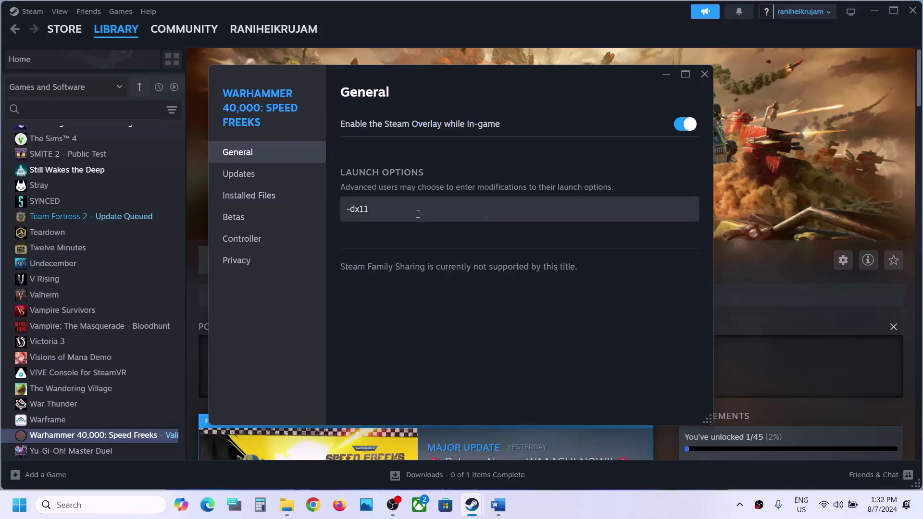
drag(414, 212, 277, 233)
key(BackSpace)
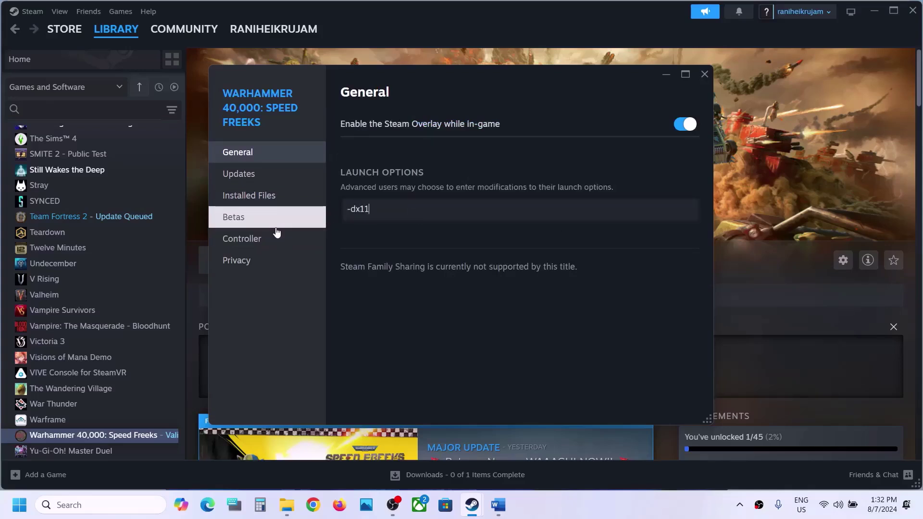
text(-dx11)
click(379, 320)
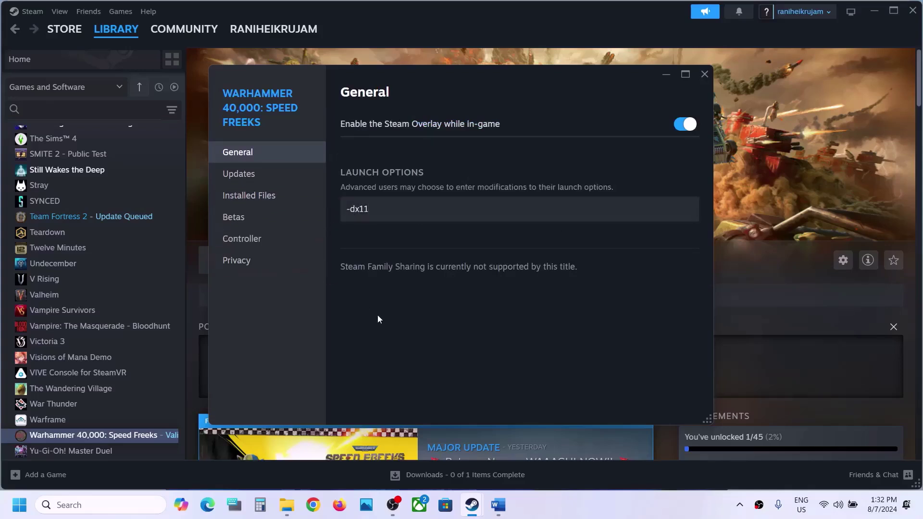
click(705, 74)
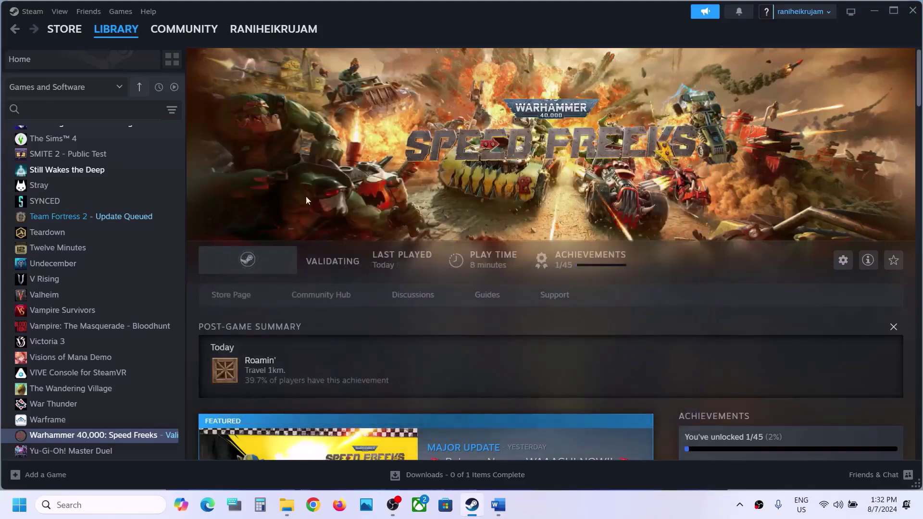
- Change the launch option of Warhammer 40,000: Speed Freeks to -dx12 and close its properties
right_click(120, 440)
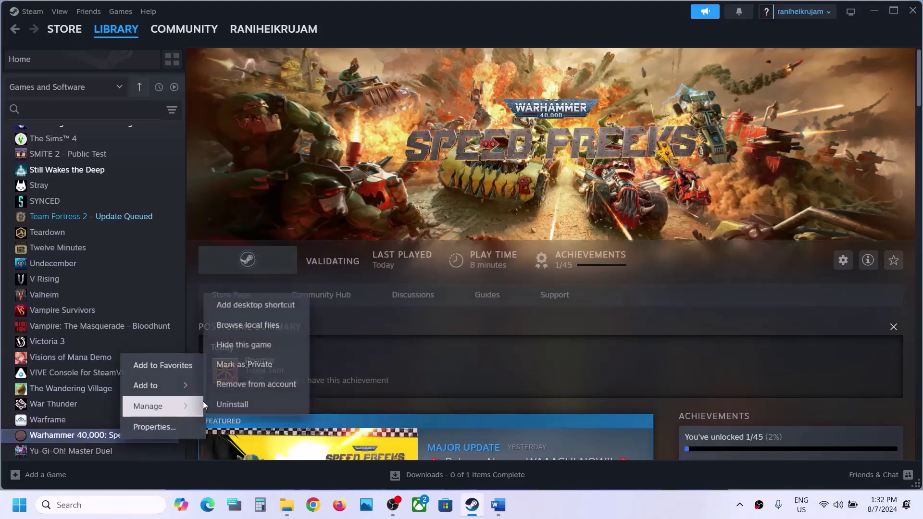
click(188, 423)
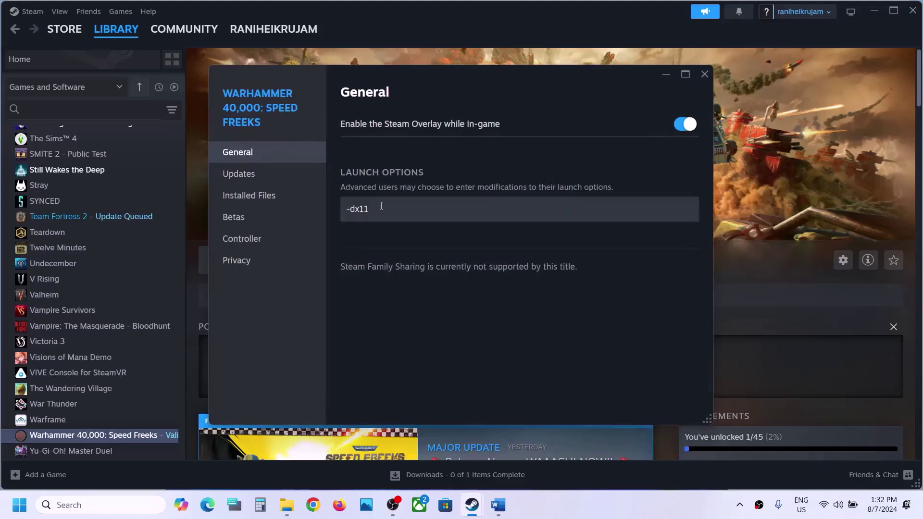
text(-dx)
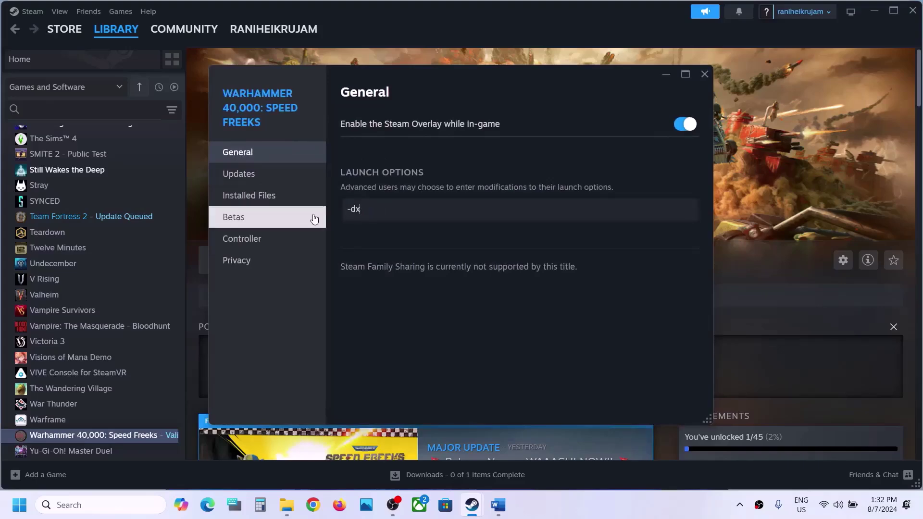
text(12)
click(423, 307)
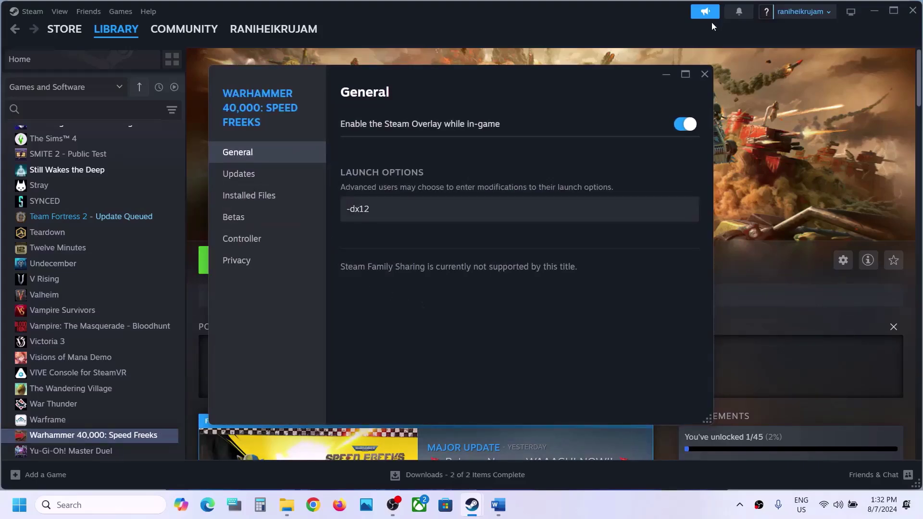
click(705, 74)
- Clear the launch options of Warhammer 40,000: Speed Freeks and close its properties
right_click(84, 436)
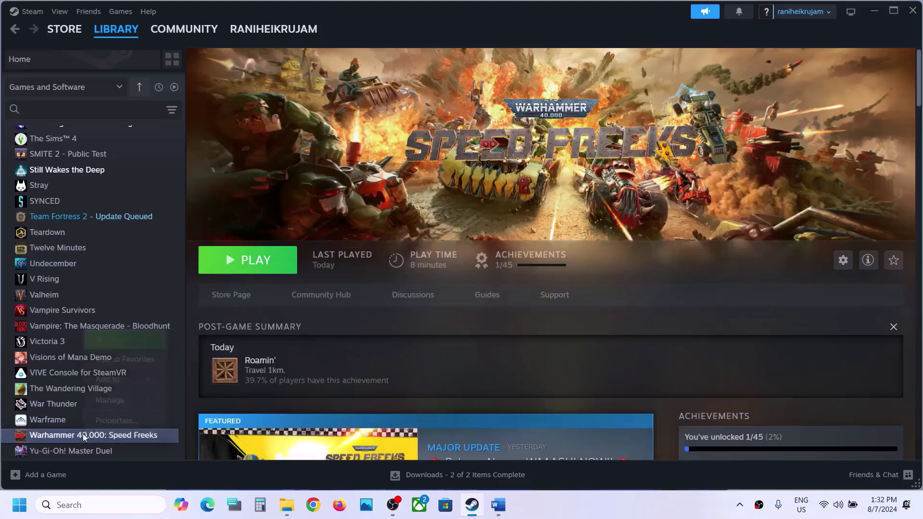
click(122, 422)
click(448, 214)
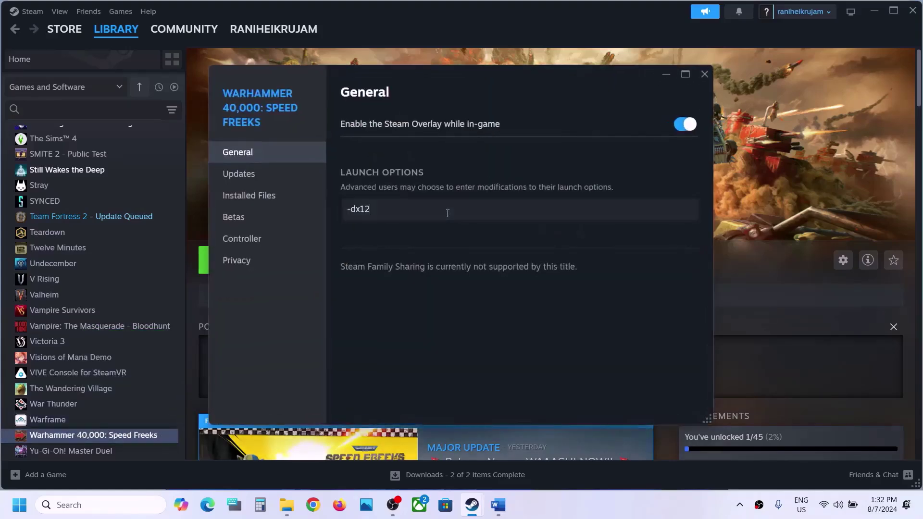
key(ctrl+a)
key(BackSpace)
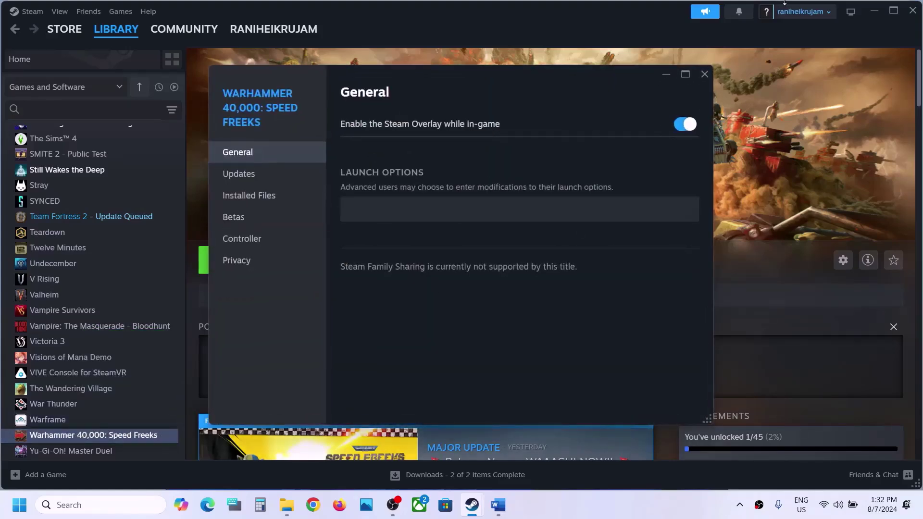
click(705, 74)
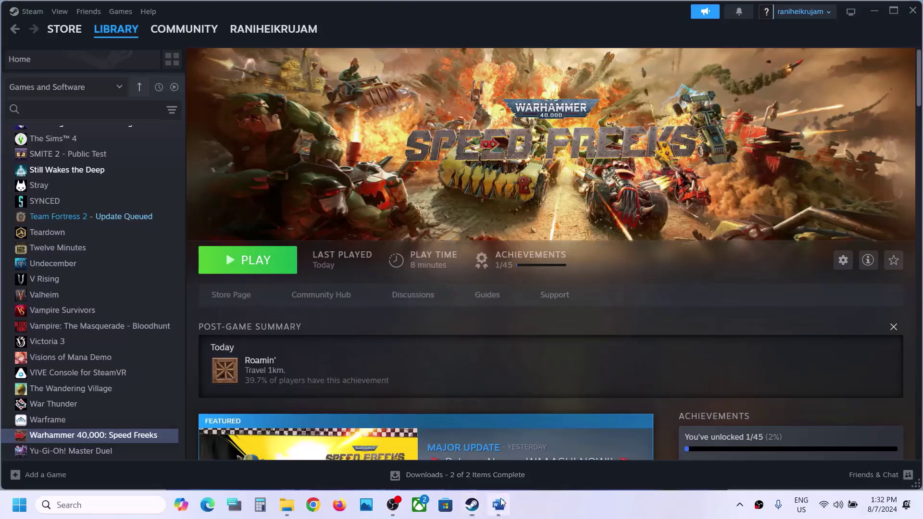
- Switch to Word and go through Step 8 on clean graphics driver installation, marking its text and the NVIDIA and AMD links
click(499, 505)
scroll(442, 303, down, 3)
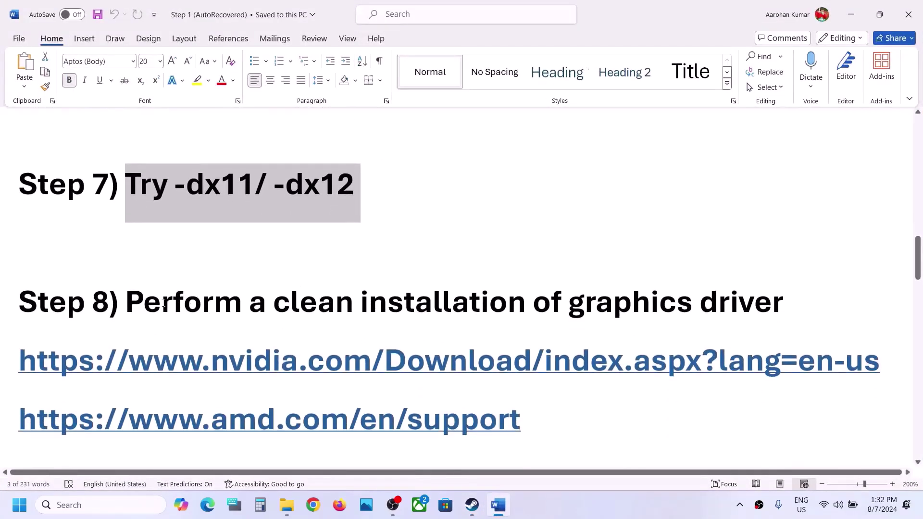
drag(164, 302, 692, 303)
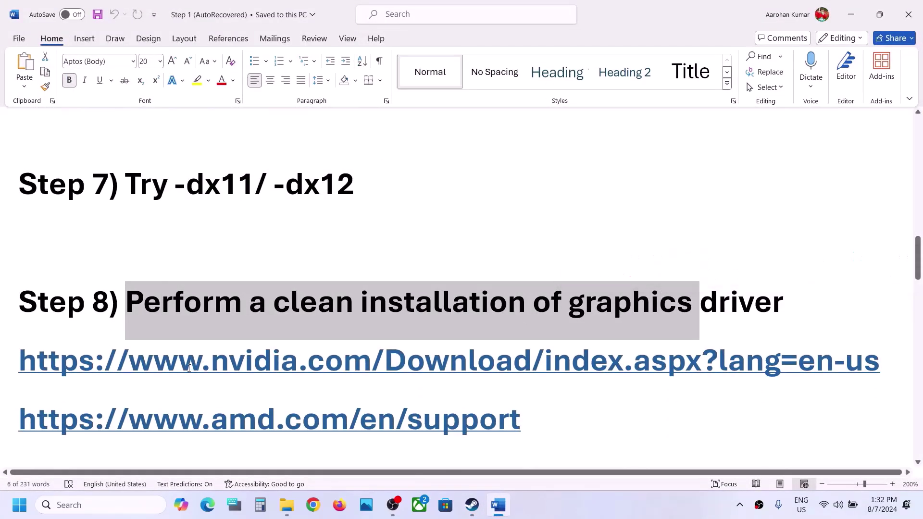
drag(180, 368, 495, 368)
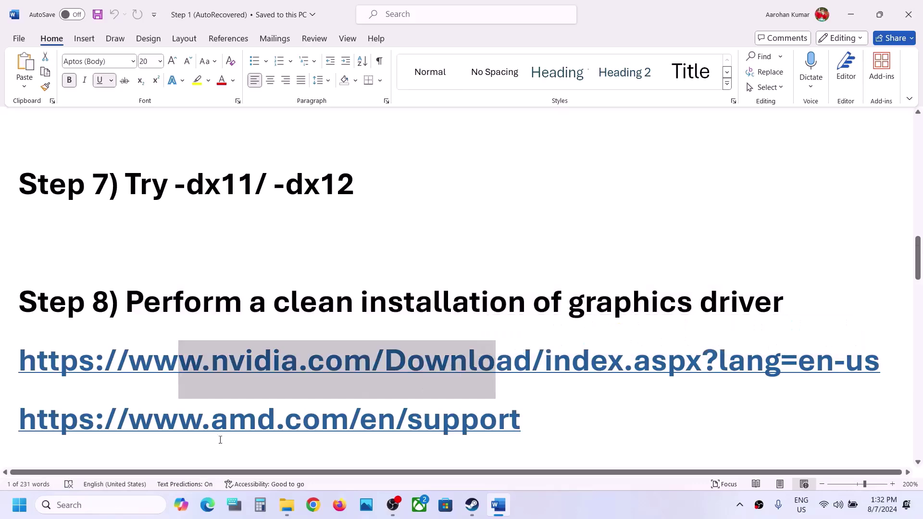
drag(205, 427, 407, 426)
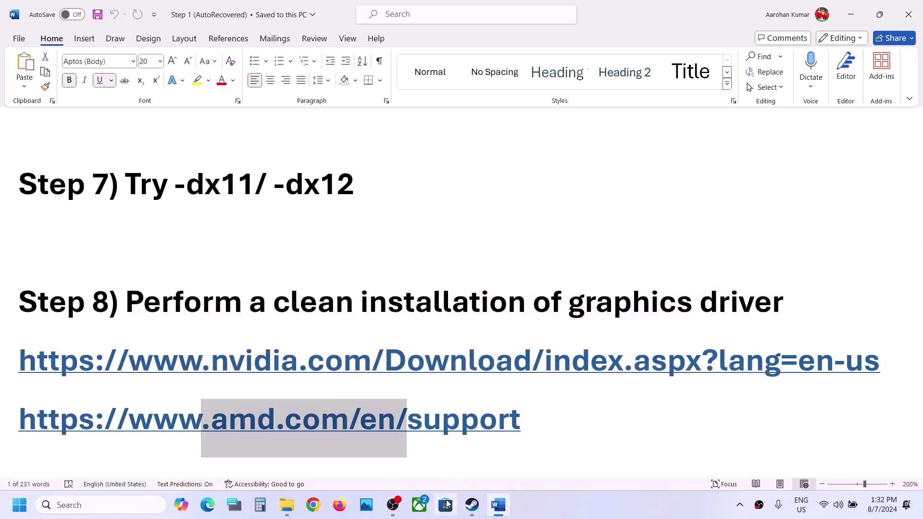
click(472, 505)
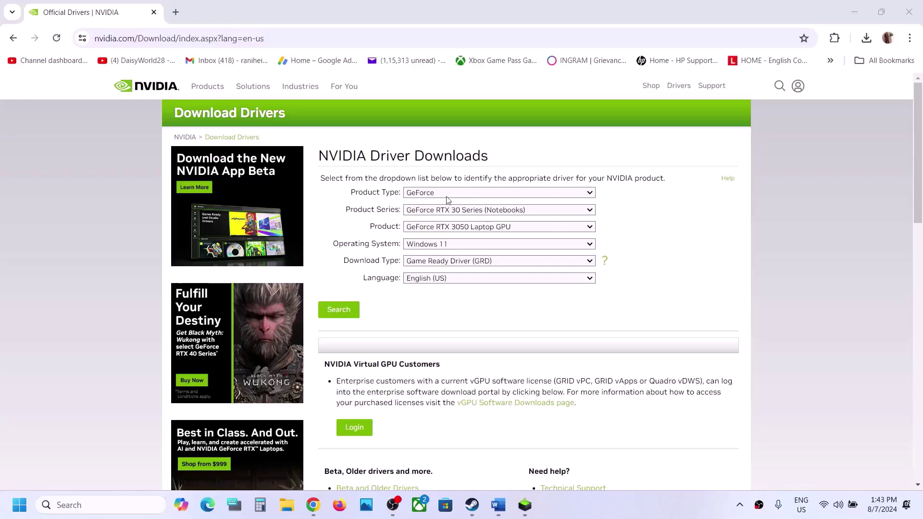
- On the NVIDIA driver page, keep GeForce as the product type and choose GeForce RTX 30 Series (Notebooks) as the product series
click(441, 193)
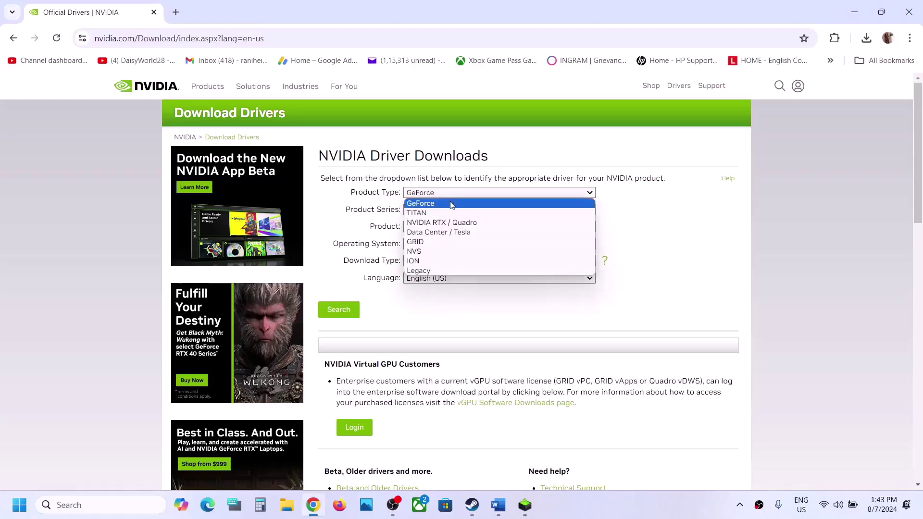
click(672, 261)
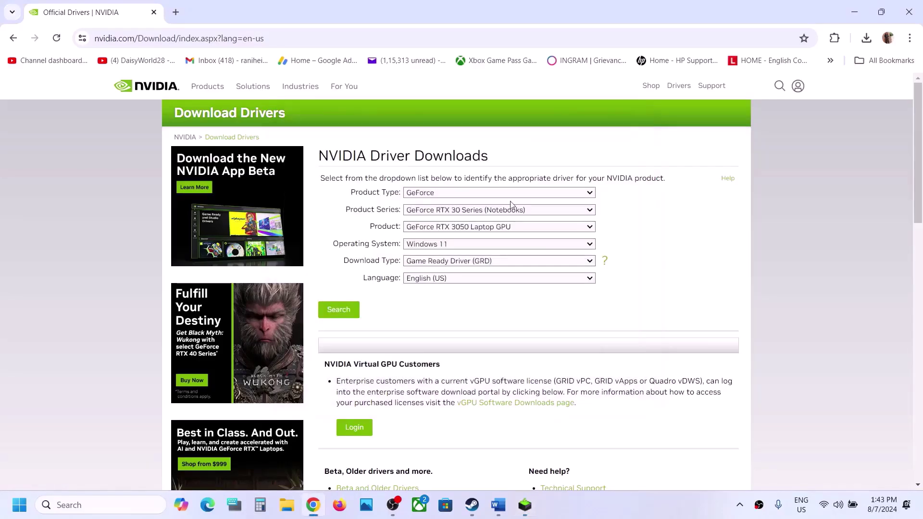
click(447, 194)
click(678, 227)
click(526, 211)
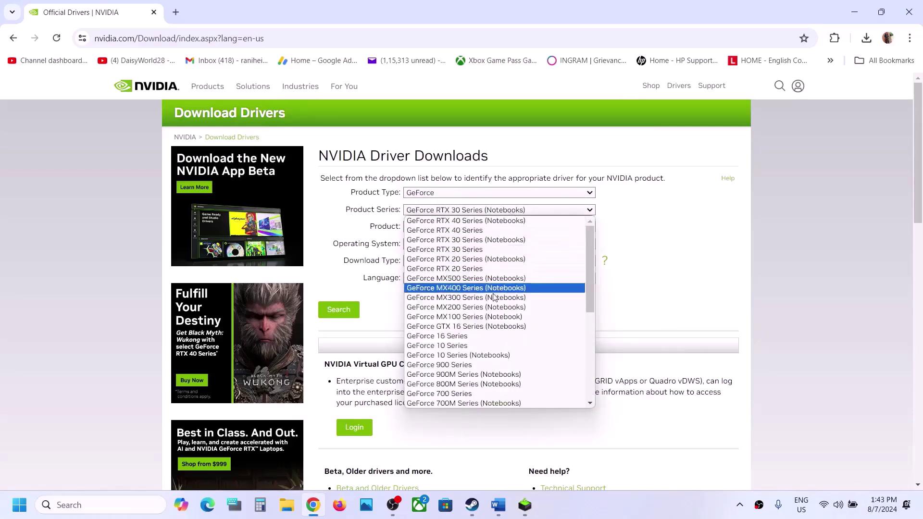
click(493, 240)
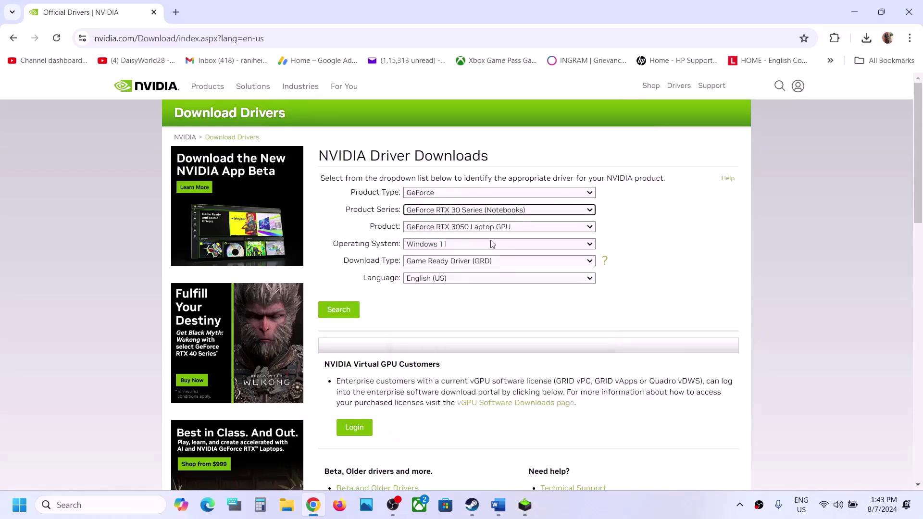
- Search for the Windows 11 driver for the GeForce RTX 3050 Laptop GPU and open its download page
click(498, 230)
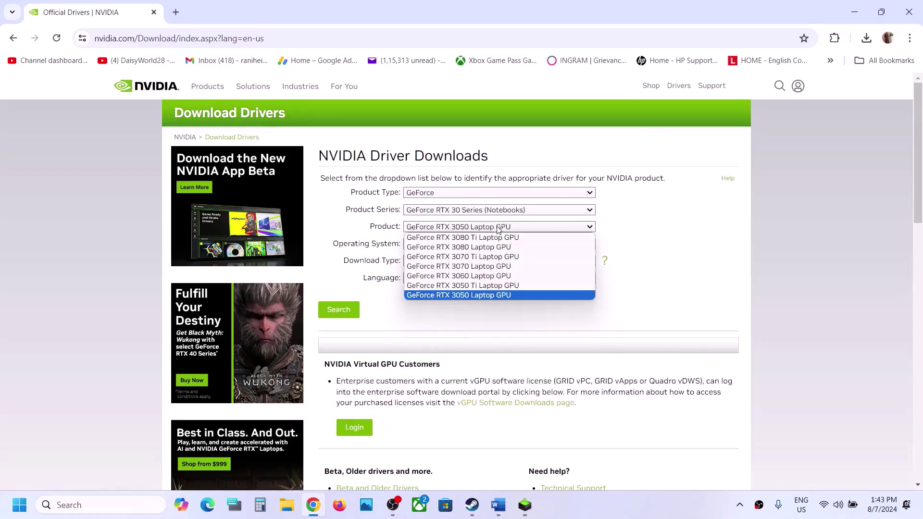
click(490, 299)
click(451, 245)
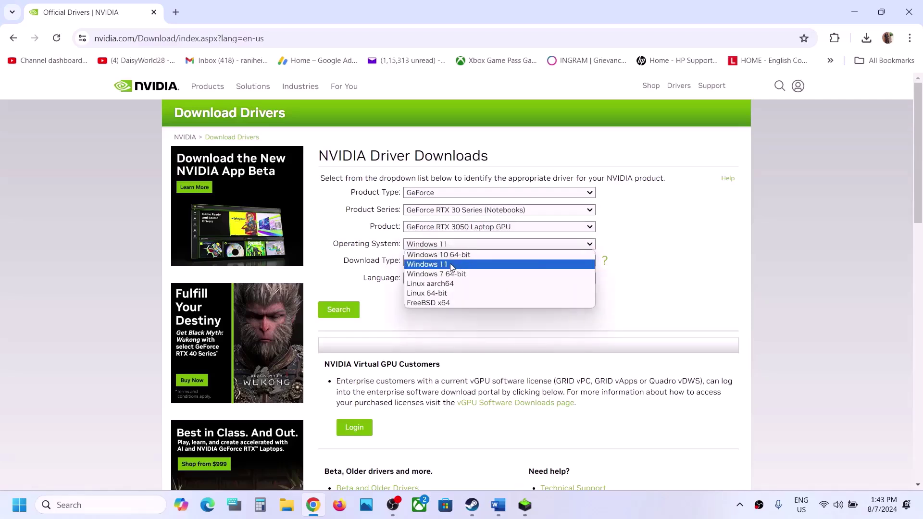
click(452, 265)
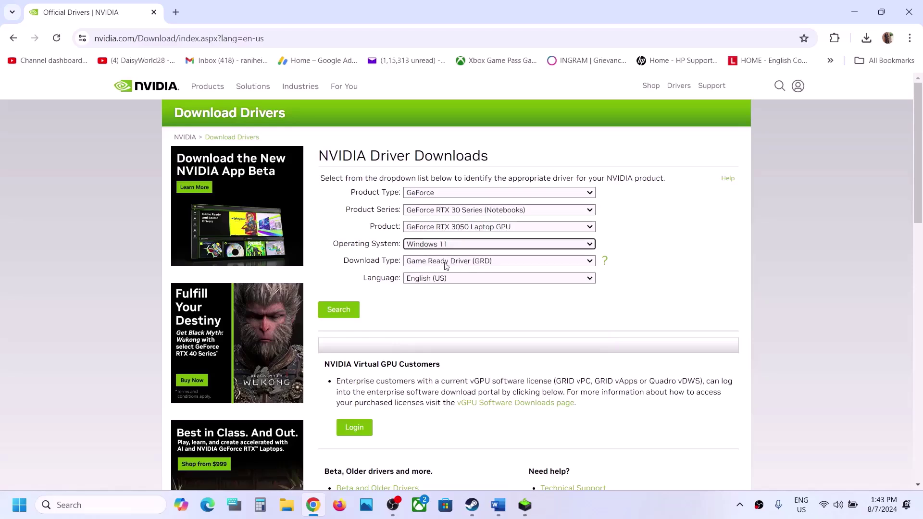
click(352, 310)
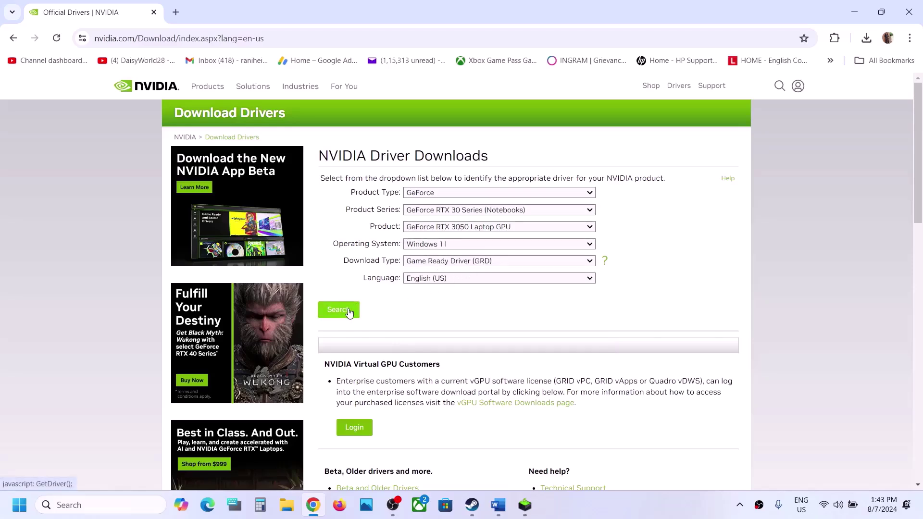
click(348, 251)
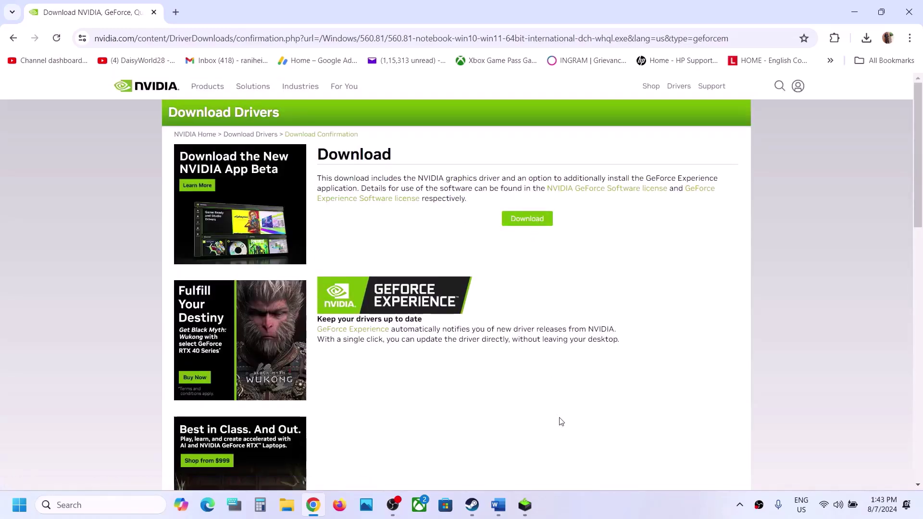
- Switch to the NVIDIA Installer, accept the licence with GeForce Experience included, and start a custom clean installation
click(525, 493)
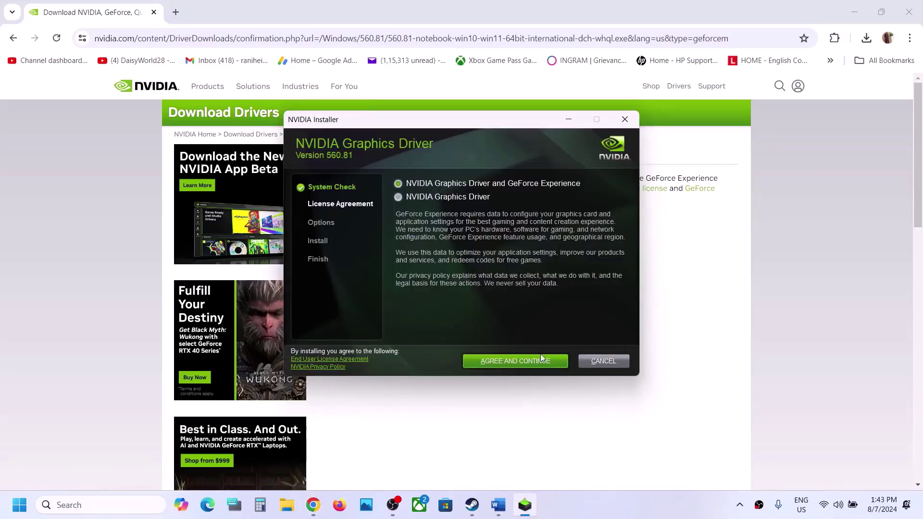
click(524, 361)
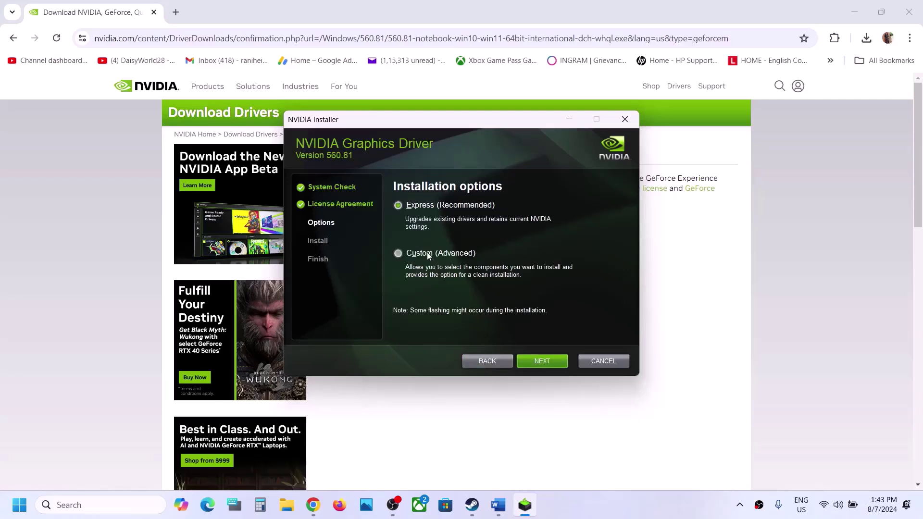
click(427, 252)
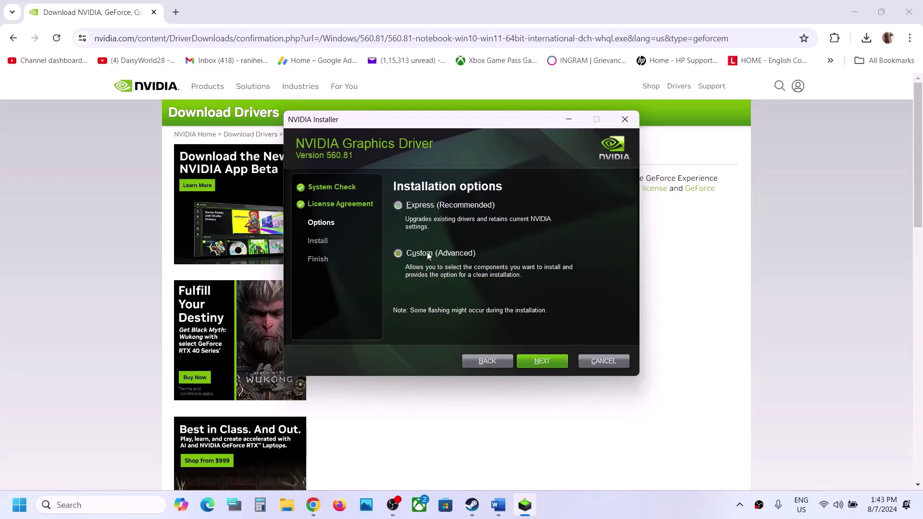
click(540, 359)
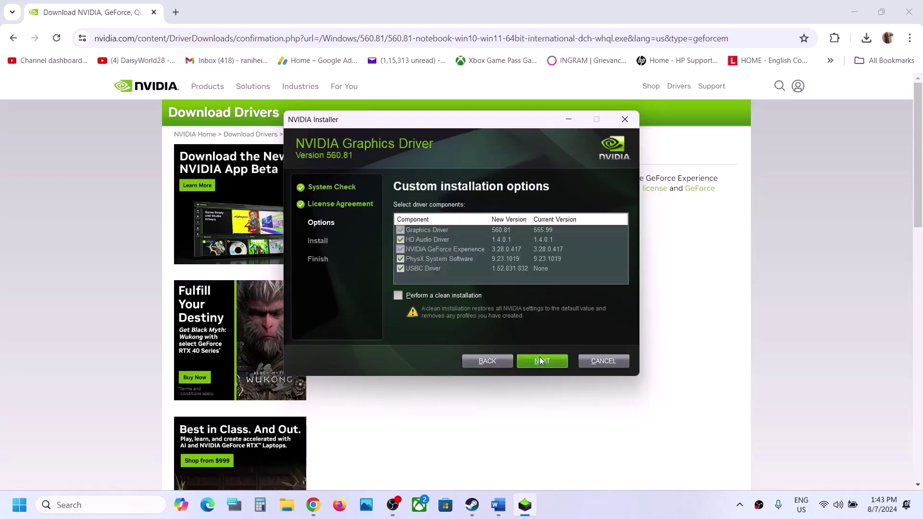
click(399, 296)
click(543, 362)
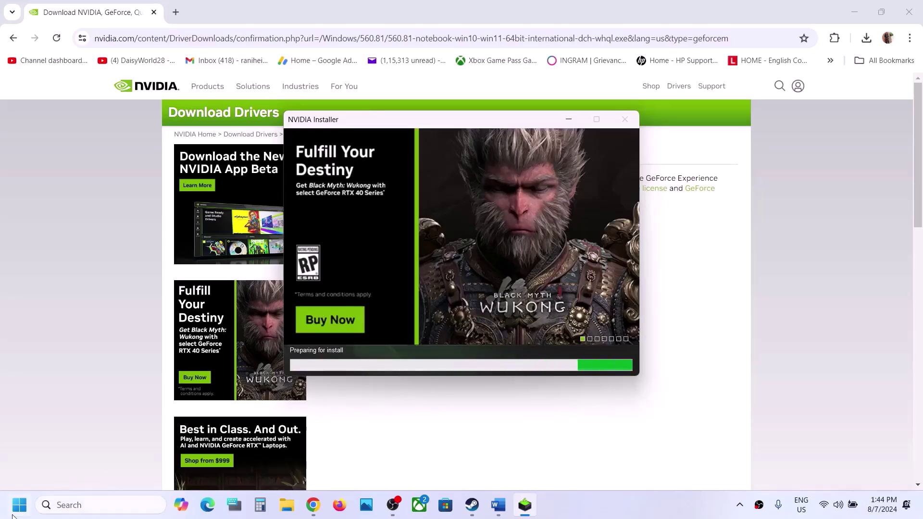
- Show the Windows power options containing Restart and dismiss them without restarting
key(super)
click(349, 463)
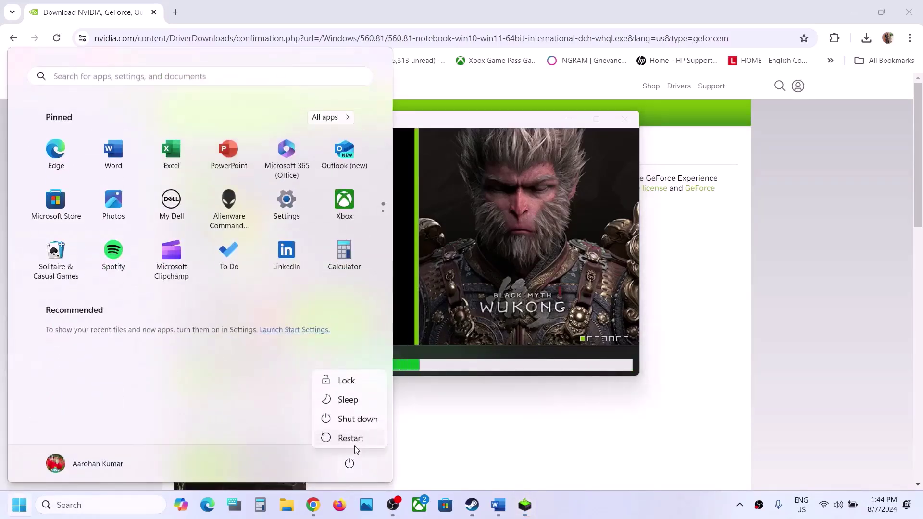
key(Escape)
click(558, 275)
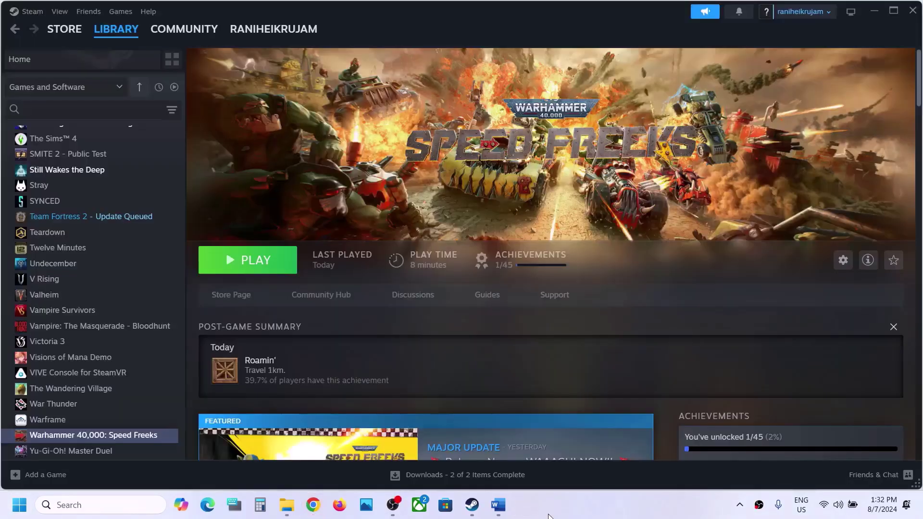
- Switch to Word and copy the word "graphics" from the Step 9 heading about the dedicated graphics card
click(499, 505)
scroll(397, 298, down, 5)
scroll(397, 299, up, 3)
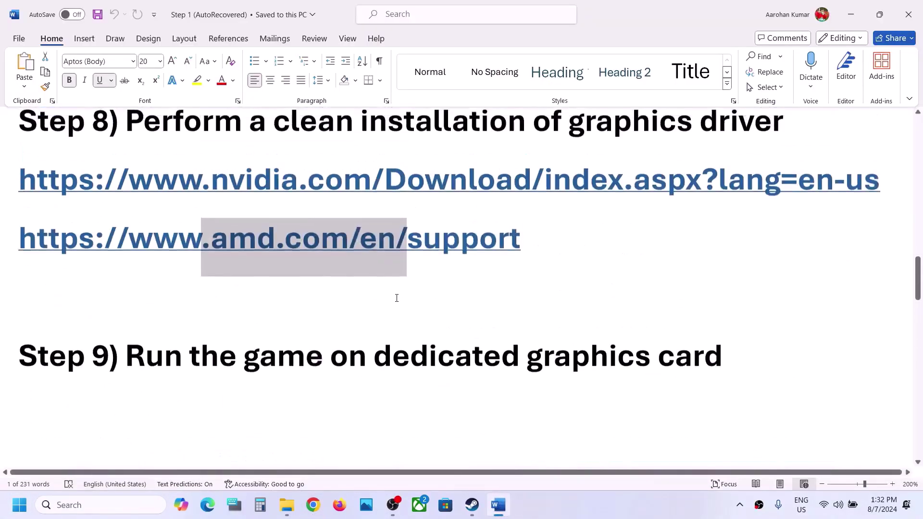
double_click(581, 374)
key(ctrl+c)
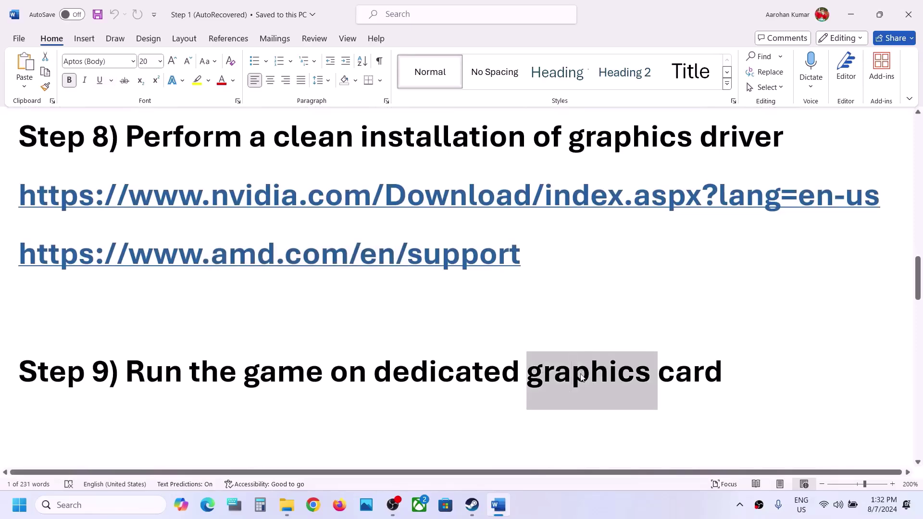
- Search Windows for "graphics" and open the Graphics settings
click(97, 505)
key(ctrl+v)
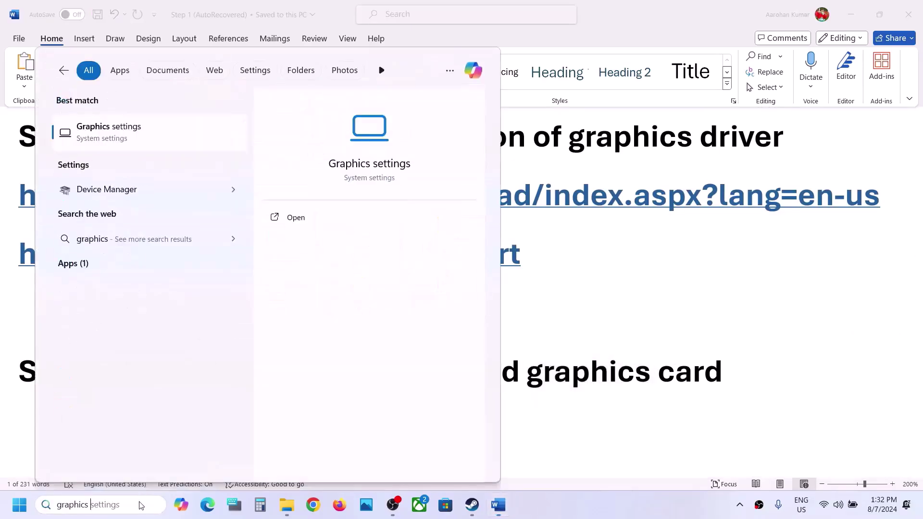
click(138, 141)
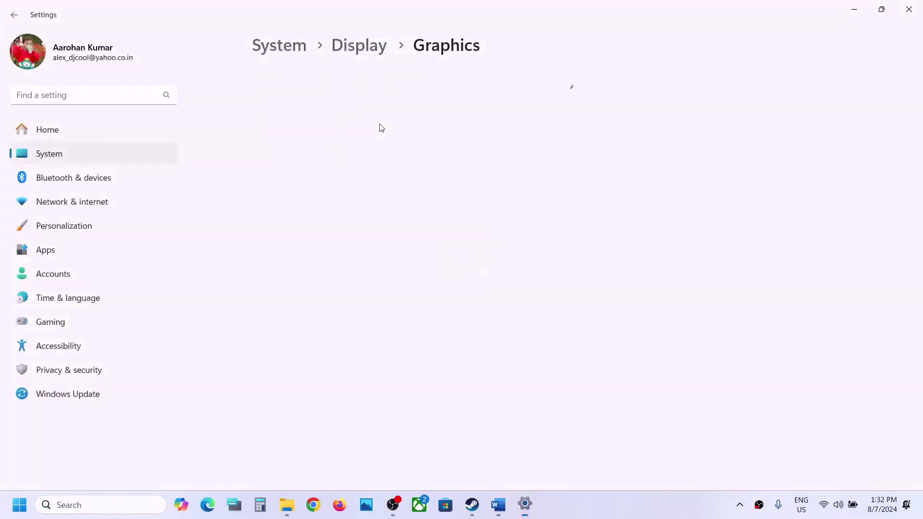
- Add the SpeedFreeks application from steamapps\common\WHSF1 to the custom graphics apps and set its preference to High performance
click(288, 222)
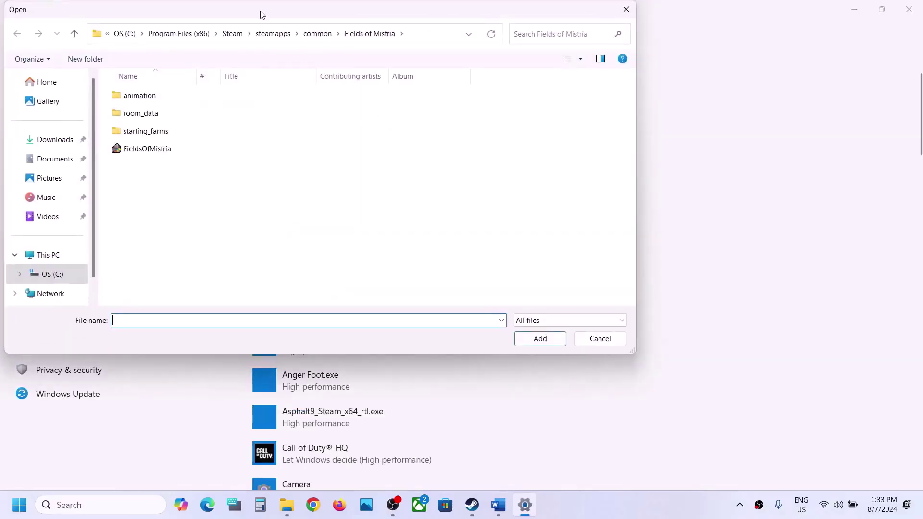
click(314, 34)
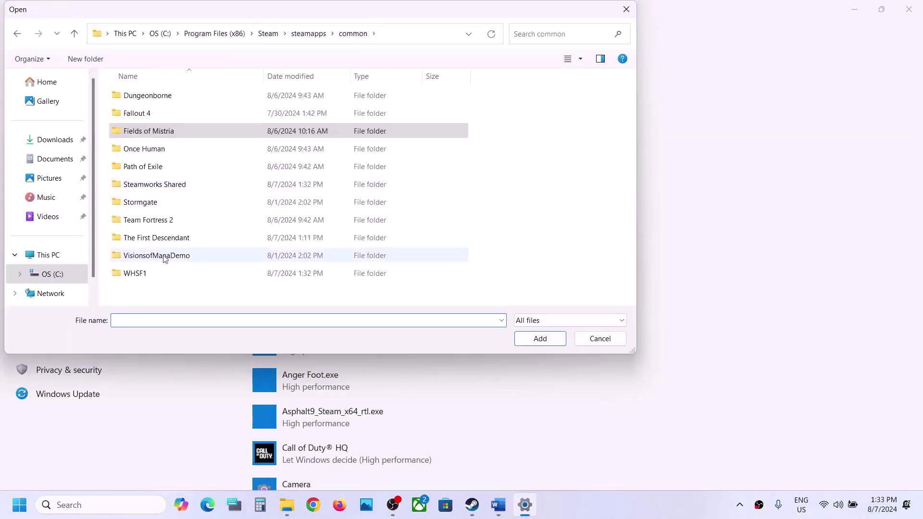
double_click(145, 273)
click(148, 169)
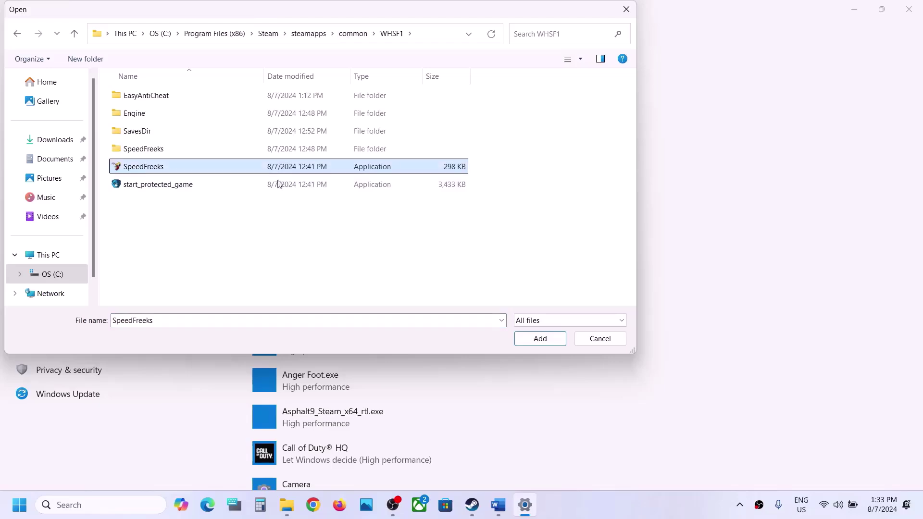
click(530, 339)
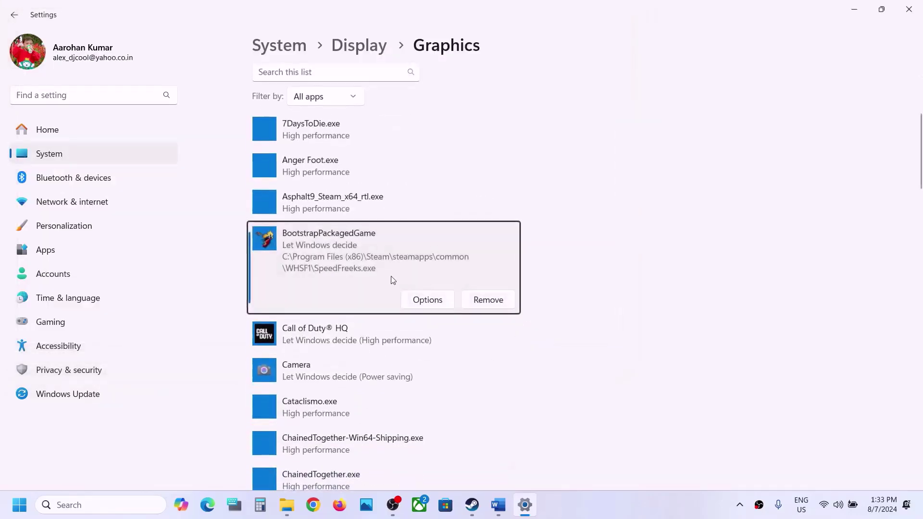
click(417, 299)
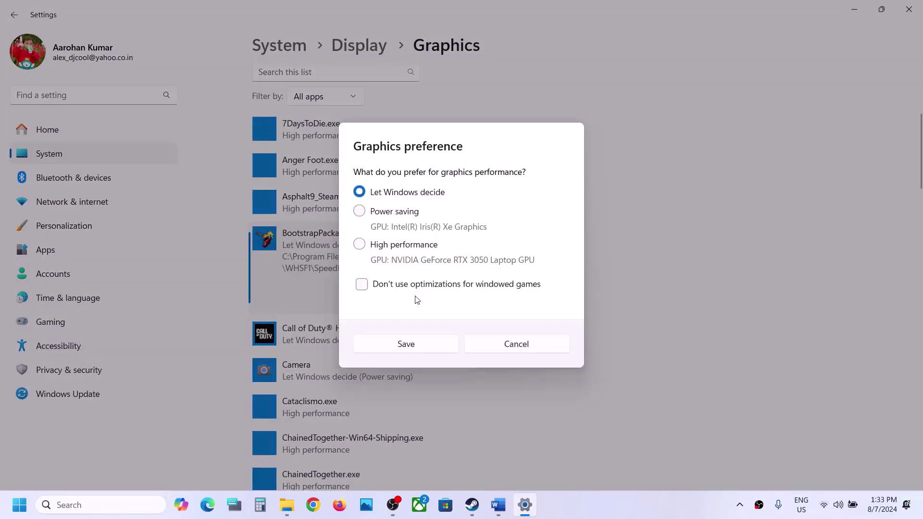
click(400, 244)
click(407, 344)
- Add SpeedFreeksClient-Win64-Shipping from WHSF1\SpeedFreeks\Binaries\Win64 to the custom graphics apps and set its preference to High performance
scroll(406, 350, up, 5)
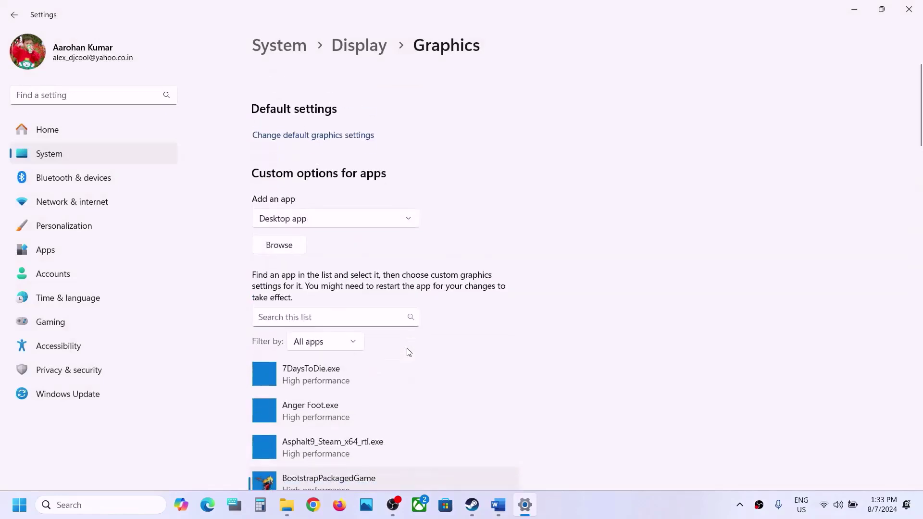
click(280, 221)
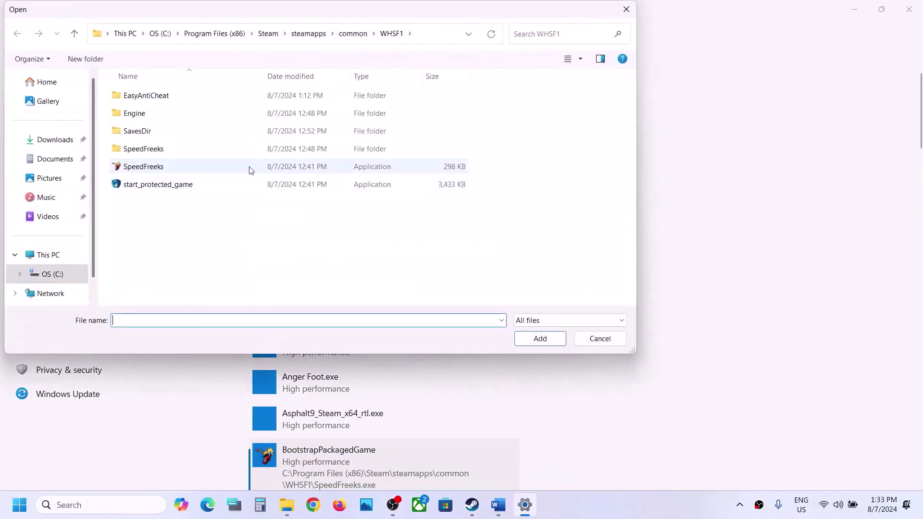
click(160, 152)
double_click(161, 152)
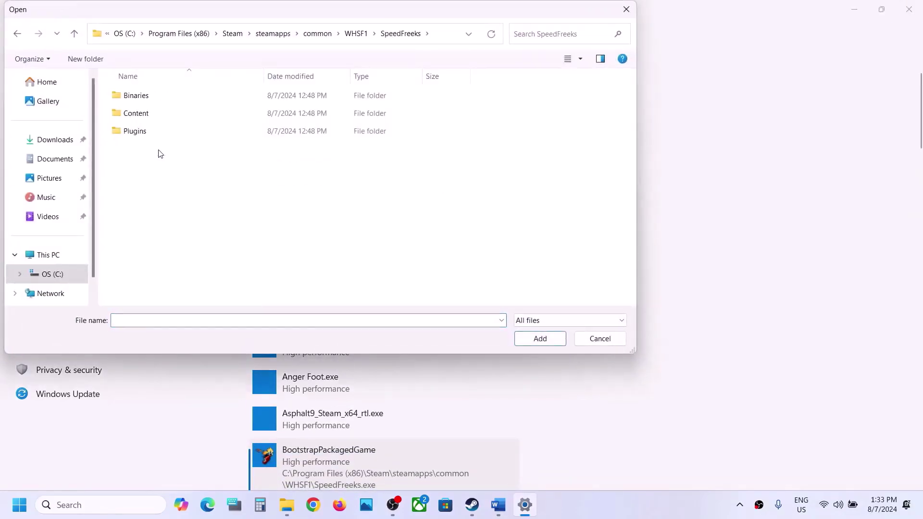
double_click(163, 99)
double_click(164, 99)
click(185, 111)
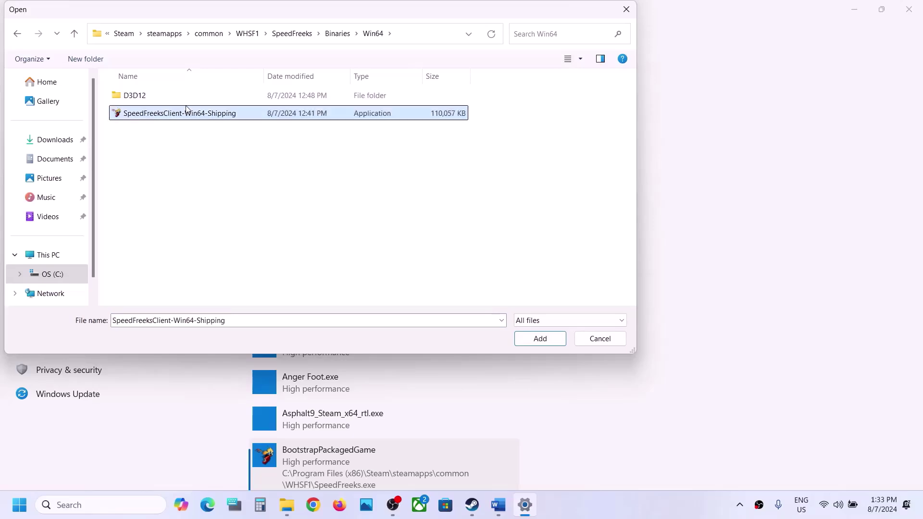
click(542, 343)
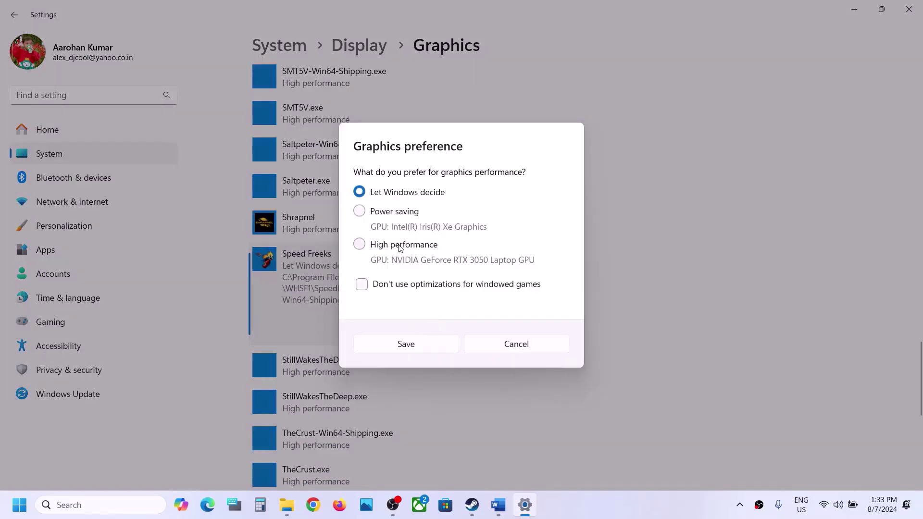
click(399, 247)
click(428, 344)
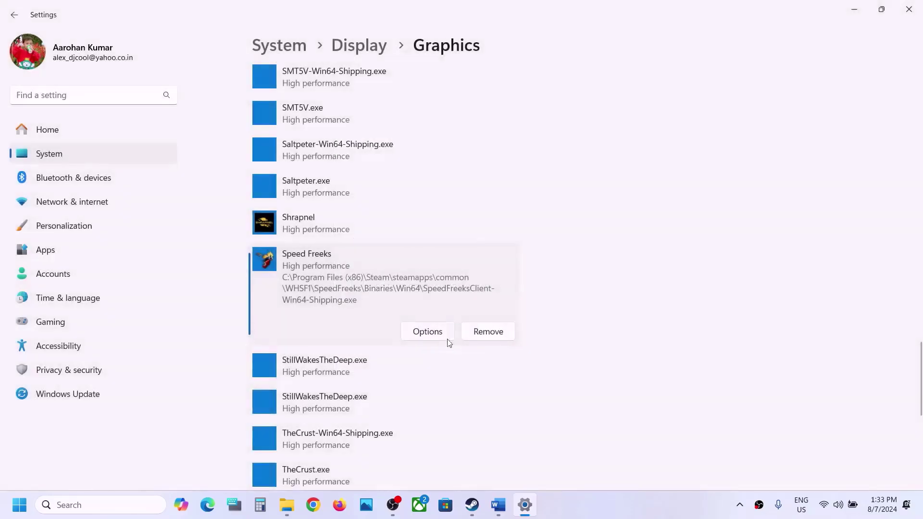
- Switch to Word and copy the Microsoft documentation link under the Step 10 heading about Visual C++ files
click(471, 505)
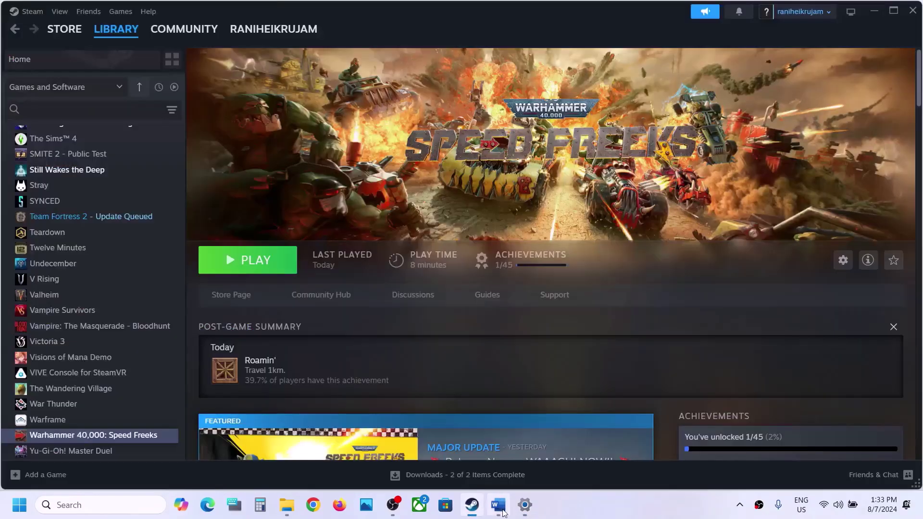
click(500, 507)
scroll(380, 321, down, 3)
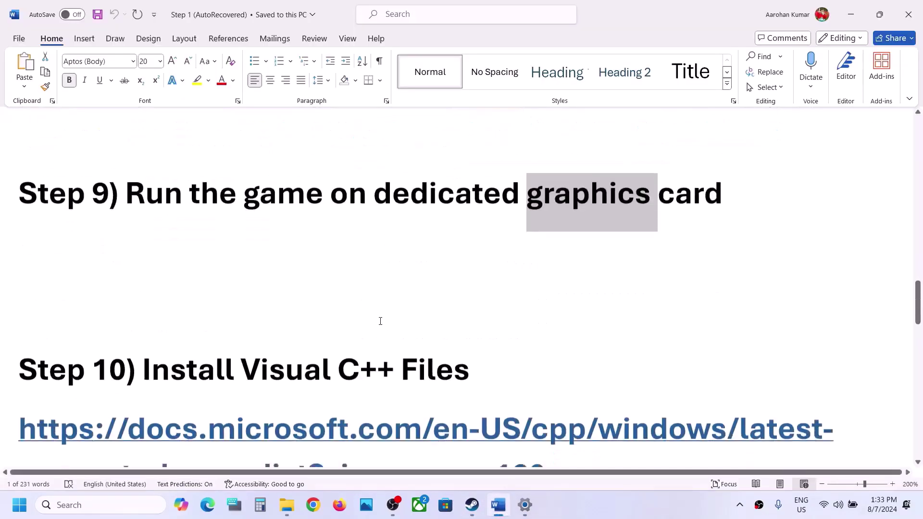
scroll(380, 322, down, 4)
drag(579, 308, 11, 274)
key(ctrl+c)
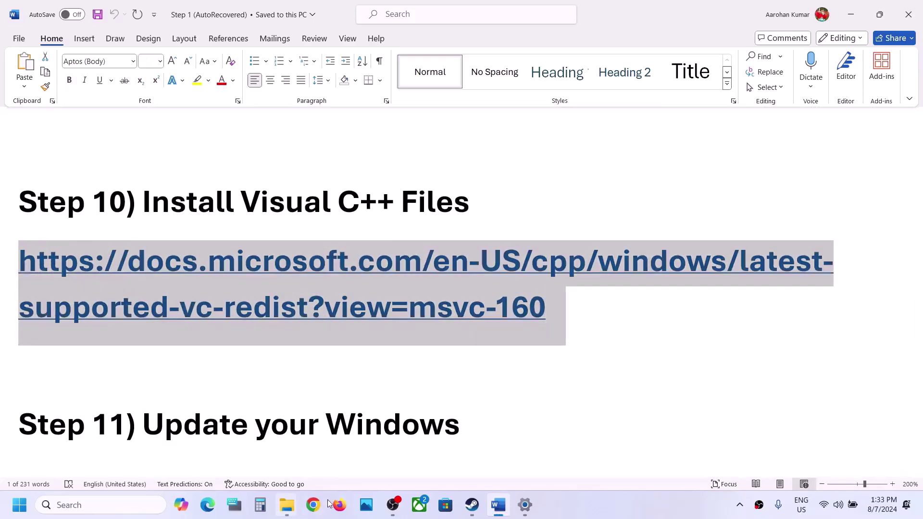
- Open the copied link in a maximized Chrome window and go to the Visual Studio 2015, 2017, 2019, and 2022 redistributable download links
click(312, 512)
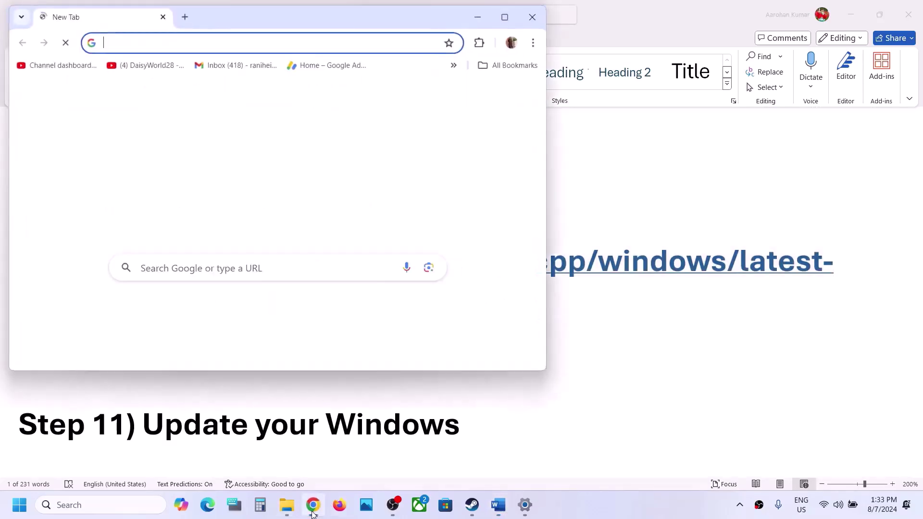
key(ctrl+v)
key(Return)
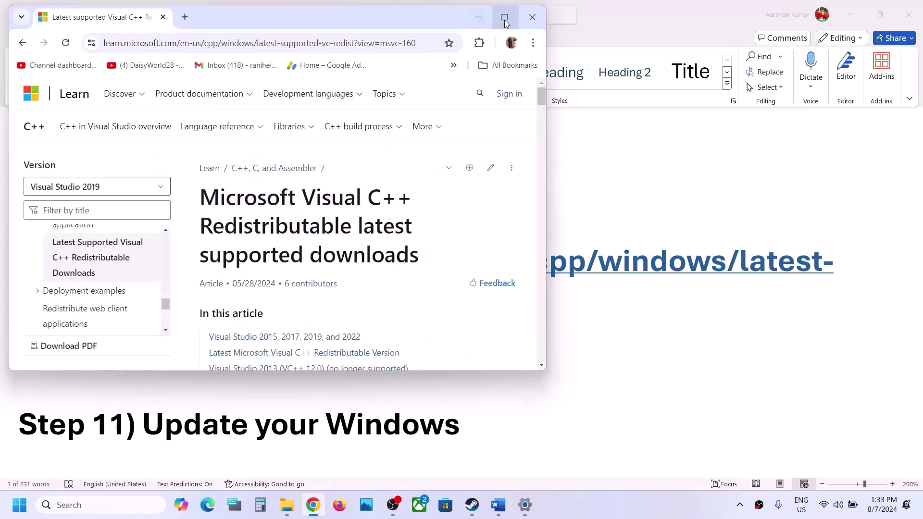
click(505, 17)
scroll(385, 268, down, 6)
scroll(387, 268, down, 6)
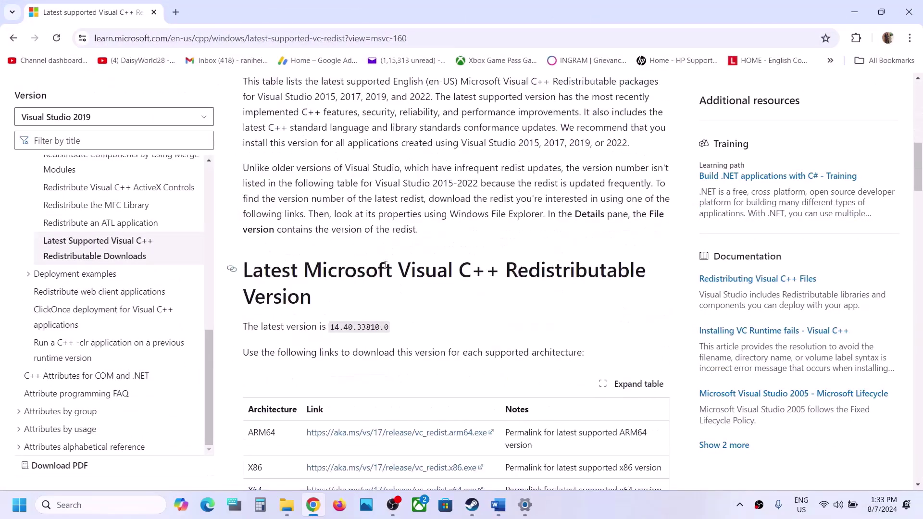
scroll(386, 270, up, 5)
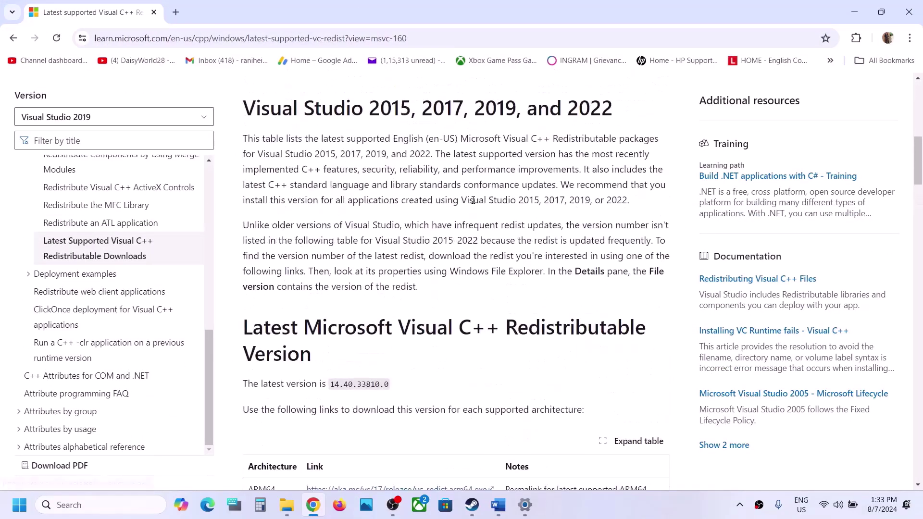
scroll(435, 134, down, 1)
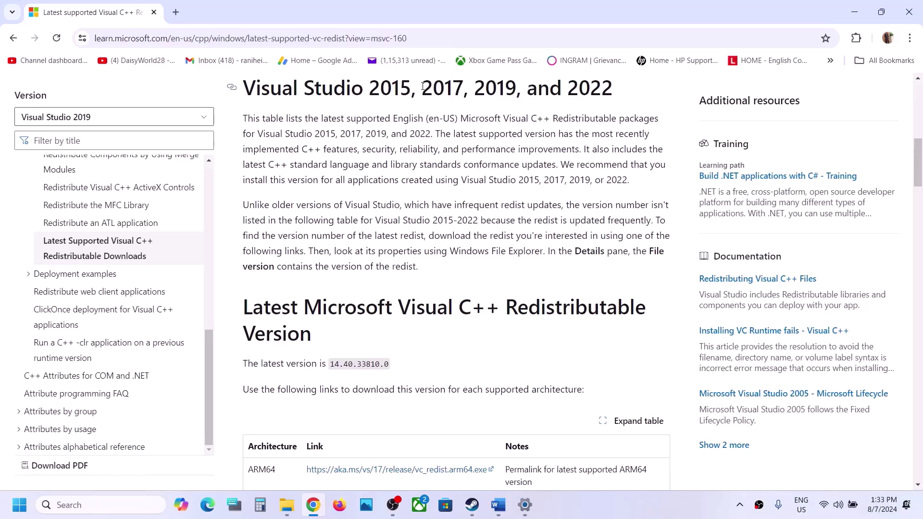
drag(423, 87, 633, 95)
scroll(365, 277, down, 3)
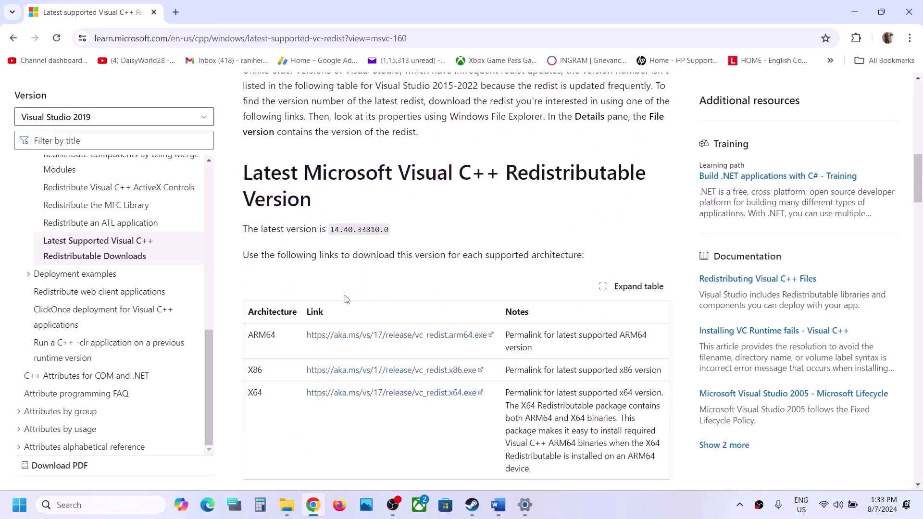
- Download the X86 Visual C++ redistributable and start its installation
double_click(255, 370)
drag(255, 391, 249, 369)
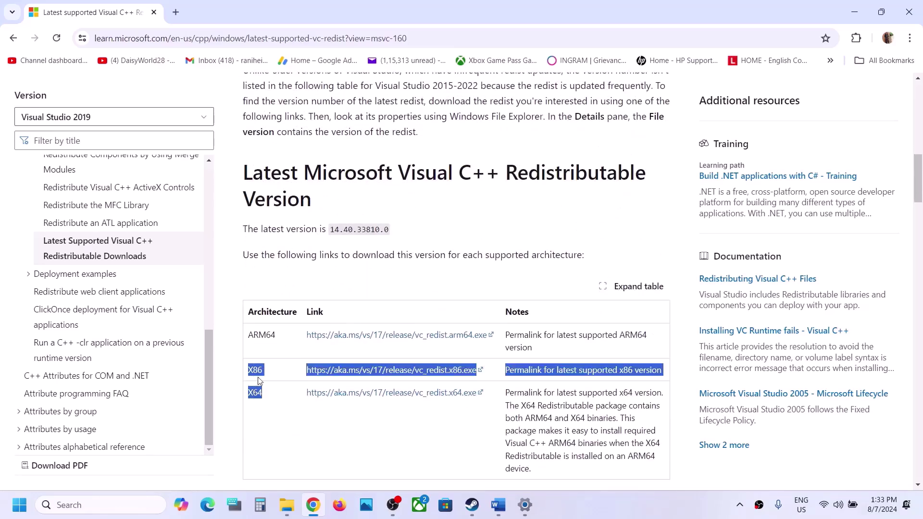
click(261, 381)
click(421, 372)
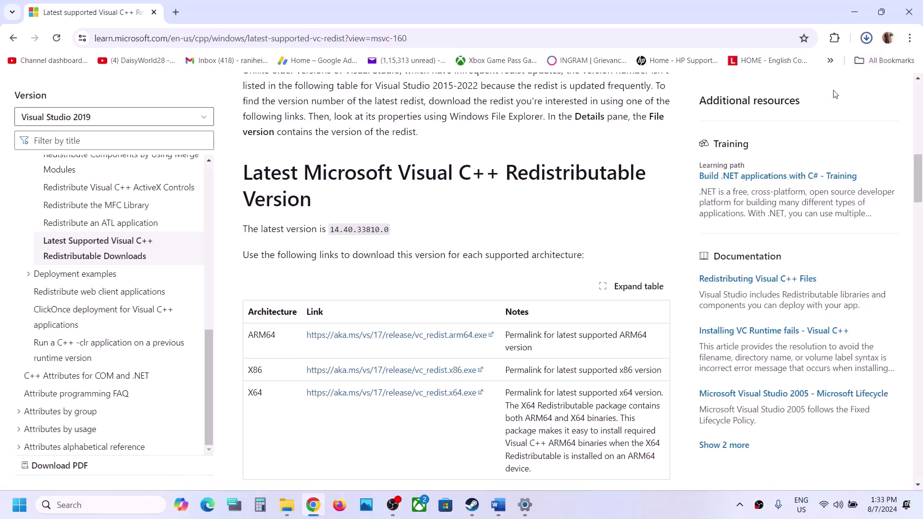
click(784, 72)
click(489, 325)
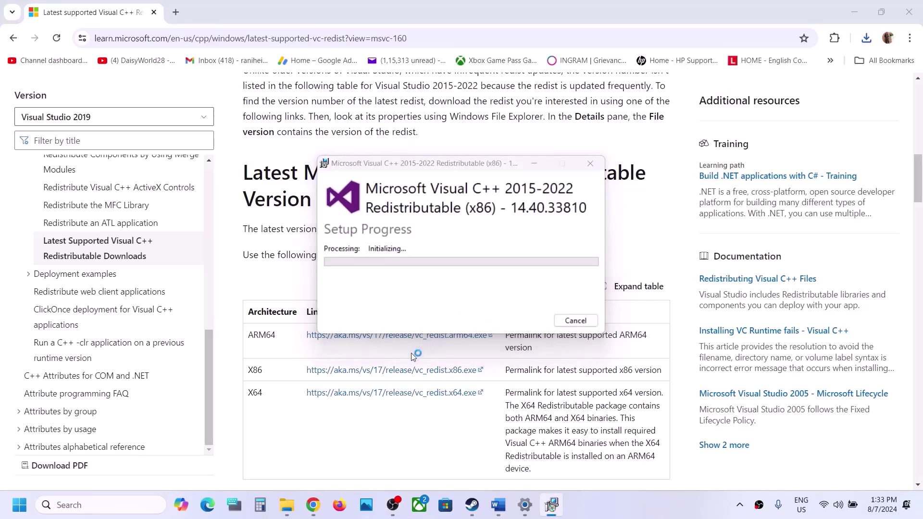
- Download the X64 Visual C++ redistributable and start its installation
double_click(255, 391)
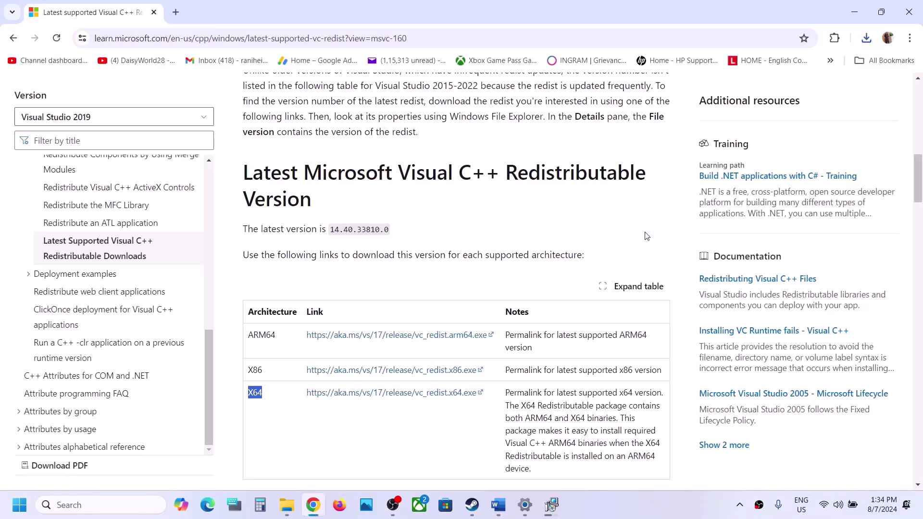
click(468, 393)
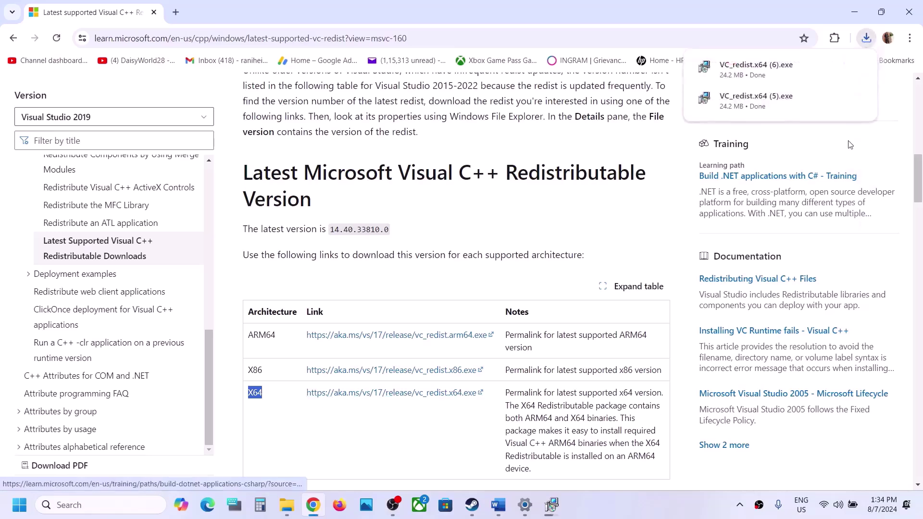
click(795, 81)
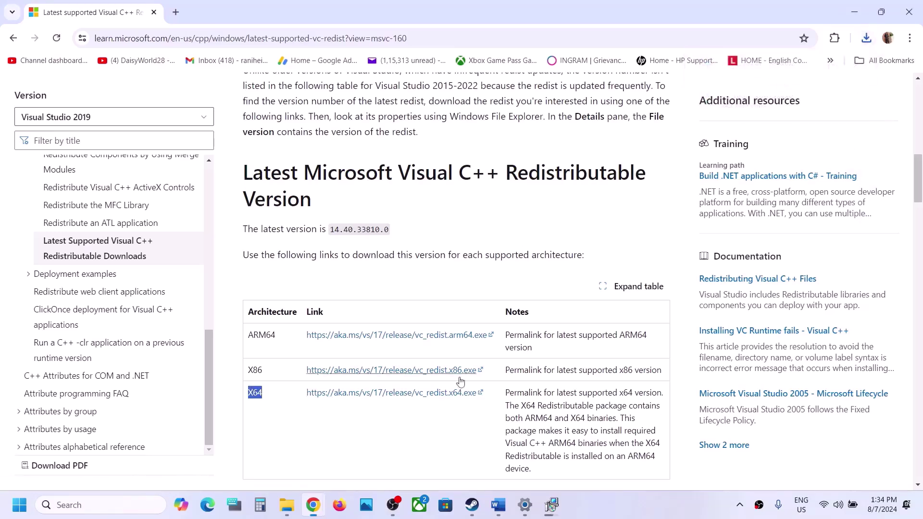
click(479, 321)
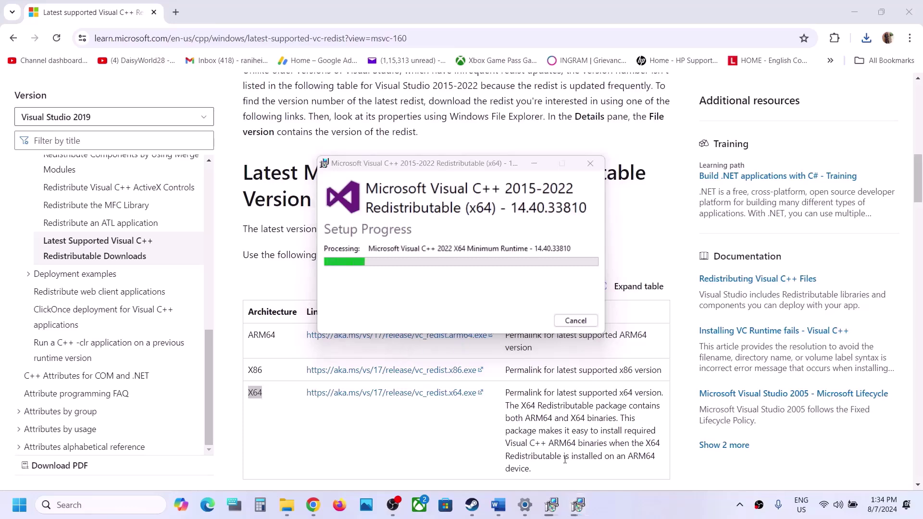
- Place the x86 and x64 redistributable setup windows side by side
click(553, 508)
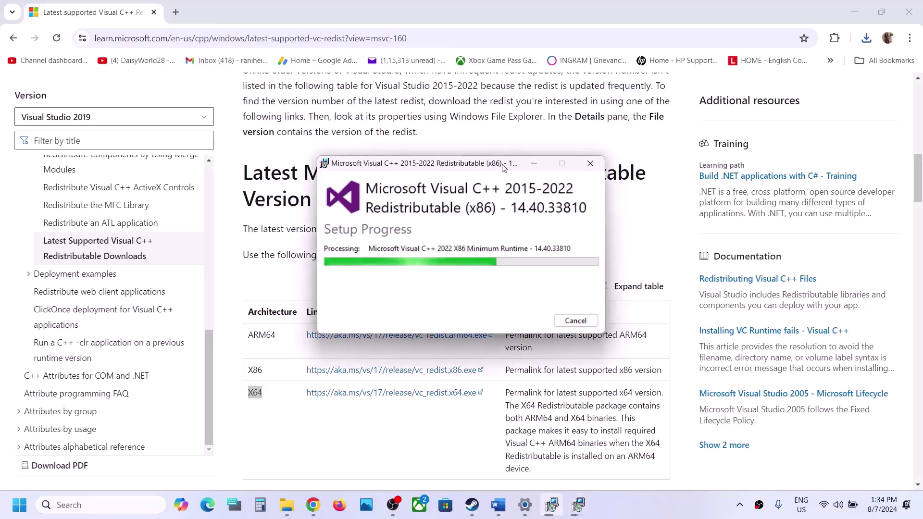
drag(502, 168, 260, 218)
drag(483, 163, 659, 246)
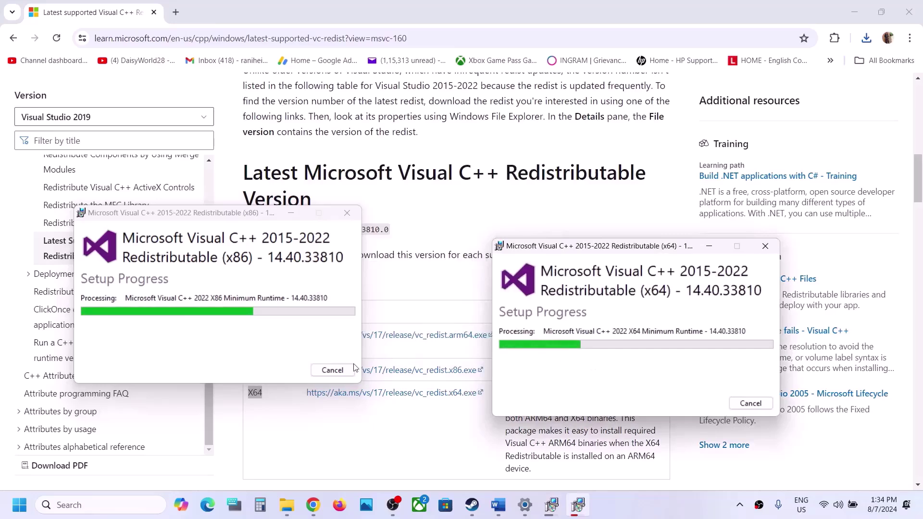
- Return to the browser page, bring up the option to restart the computer, and dismiss it
click(366, 448)
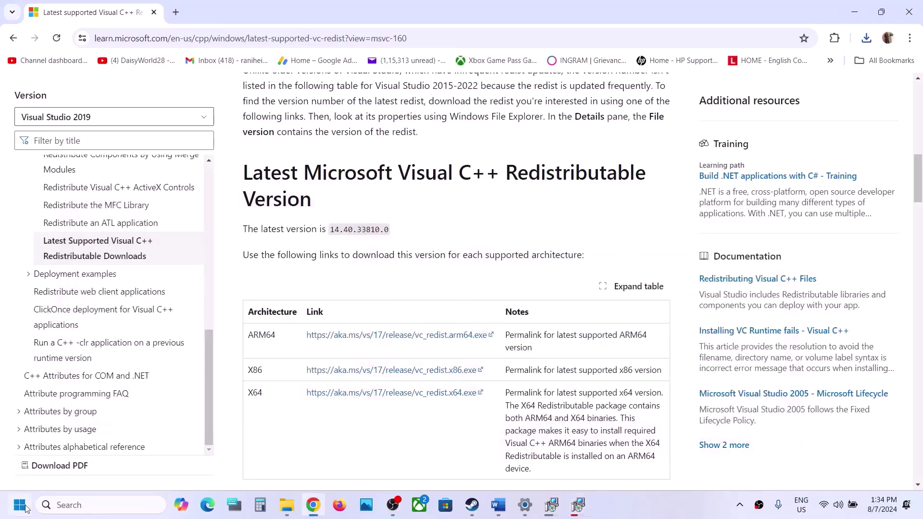
click(19, 505)
click(350, 463)
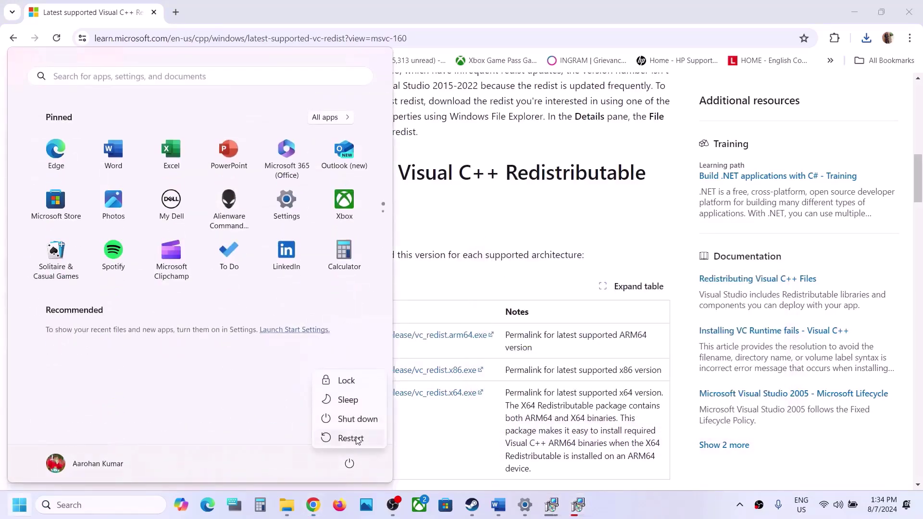
click(348, 438)
click(443, 441)
- Switch to Word and highlight "Update your Windows" in the Step 11 heading
click(472, 504)
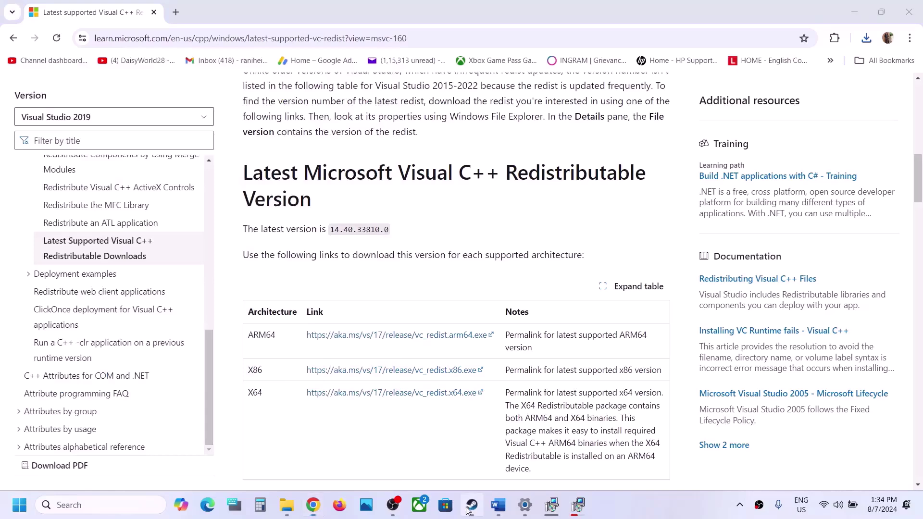
click(498, 505)
scroll(363, 351, down, 3)
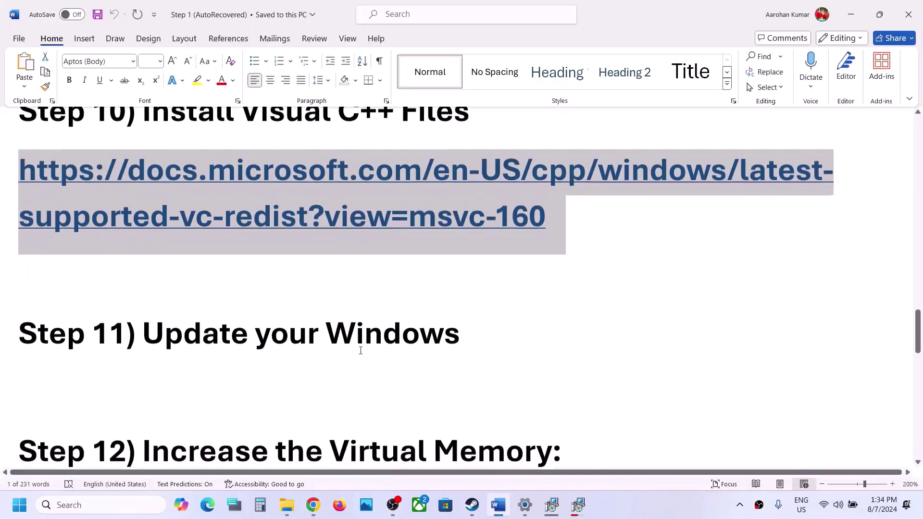
drag(191, 324, 460, 329)
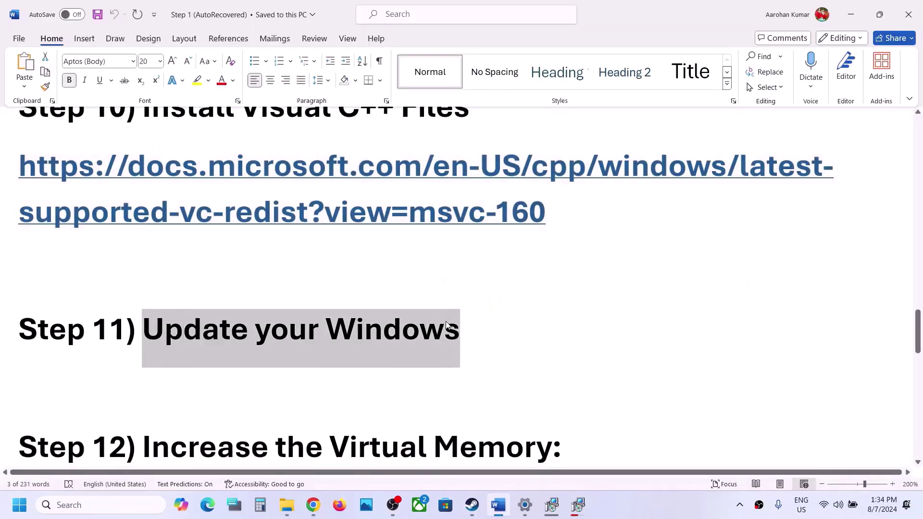
- Switch to Settings and check for updates in Windows Update
key(alt+Tab)
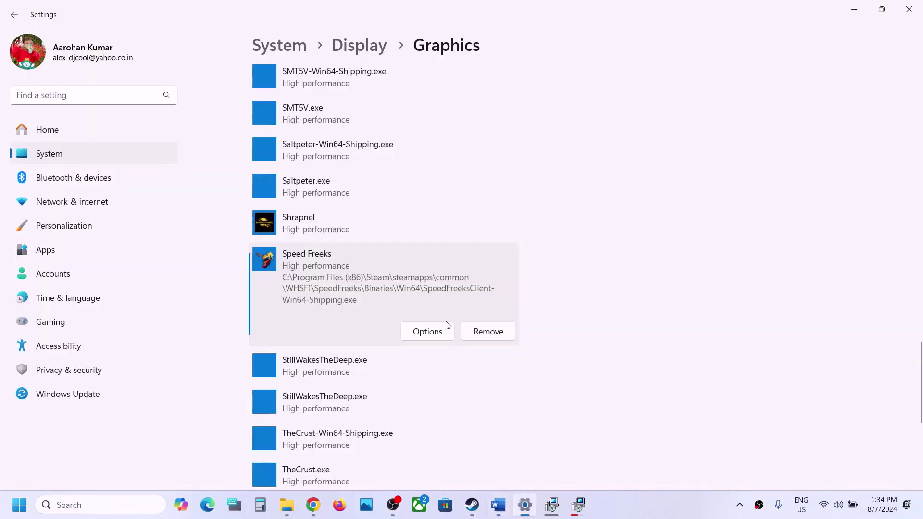
click(44, 396)
click(782, 103)
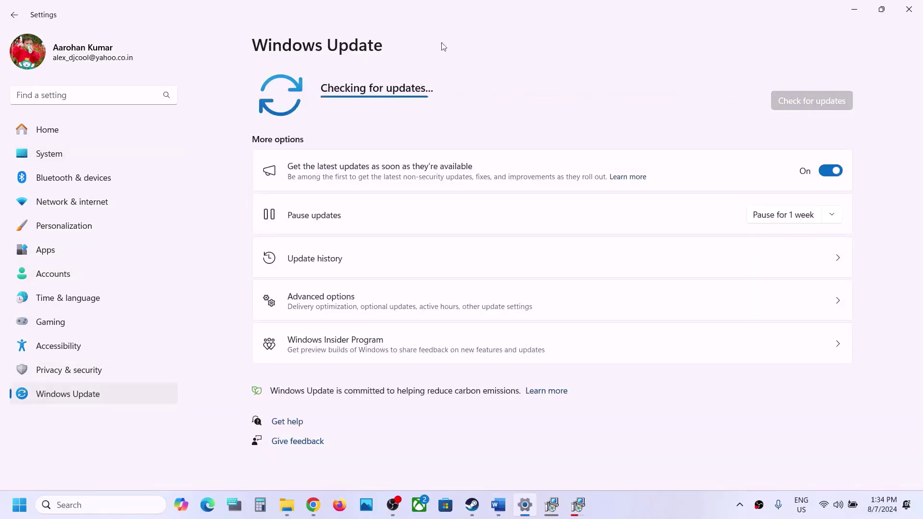
- Bring up the computer's power options over the Windows Update page and dismiss them
key(super)
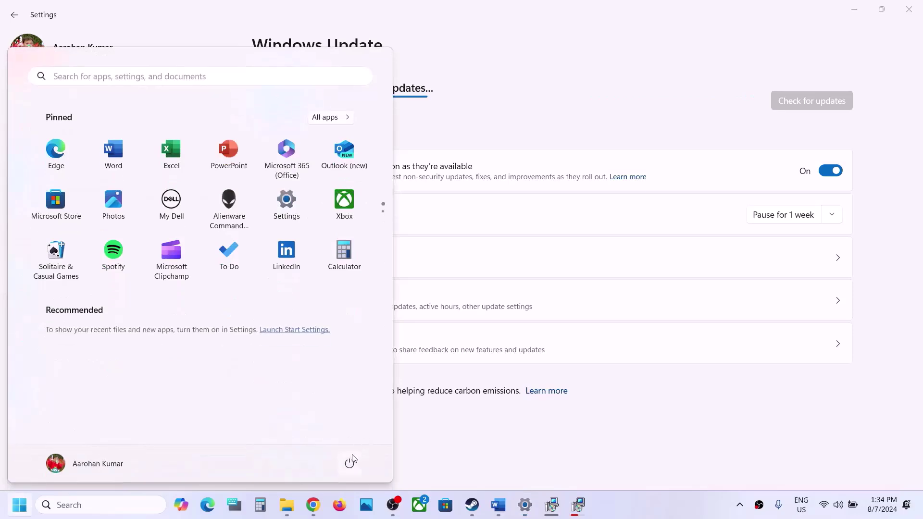
click(350, 462)
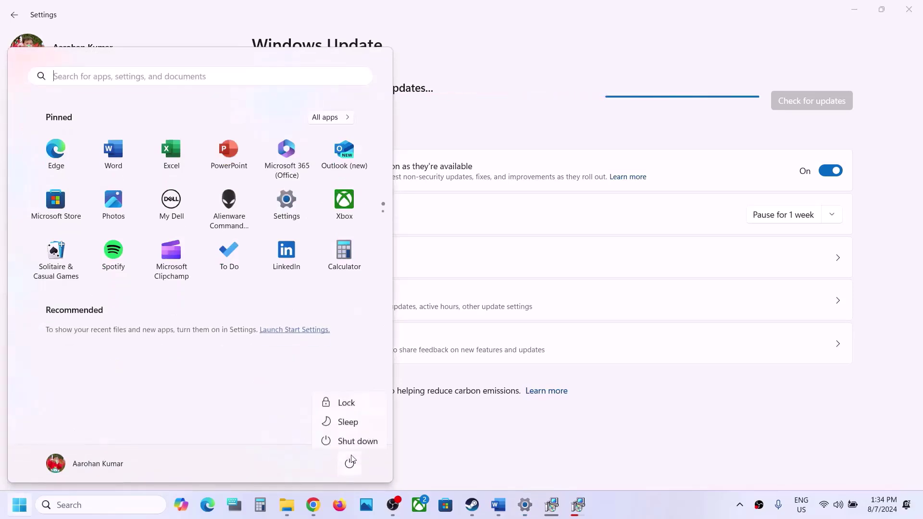
click(473, 509)
- Return to the Word document and highlight the Step 12 heading about increasing the virtual memory
click(472, 506)
click(499, 504)
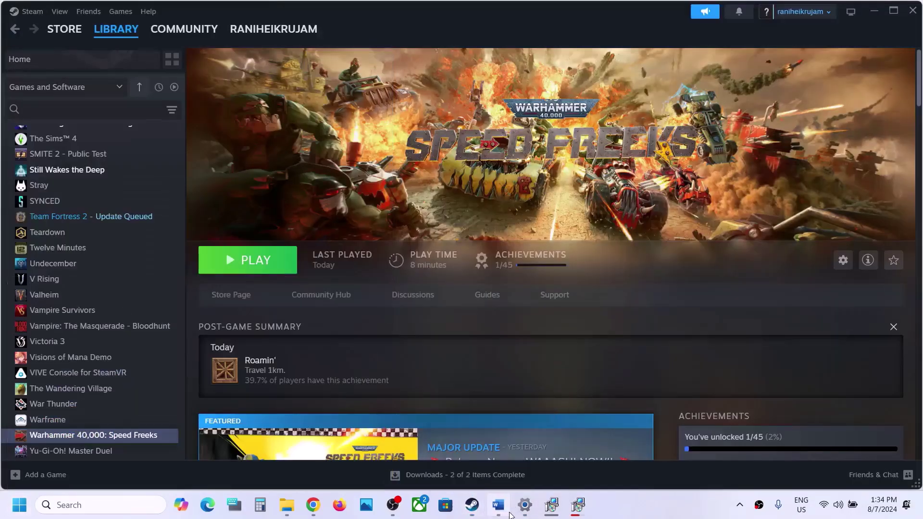
scroll(357, 362, down, 3)
drag(172, 308, 476, 342)
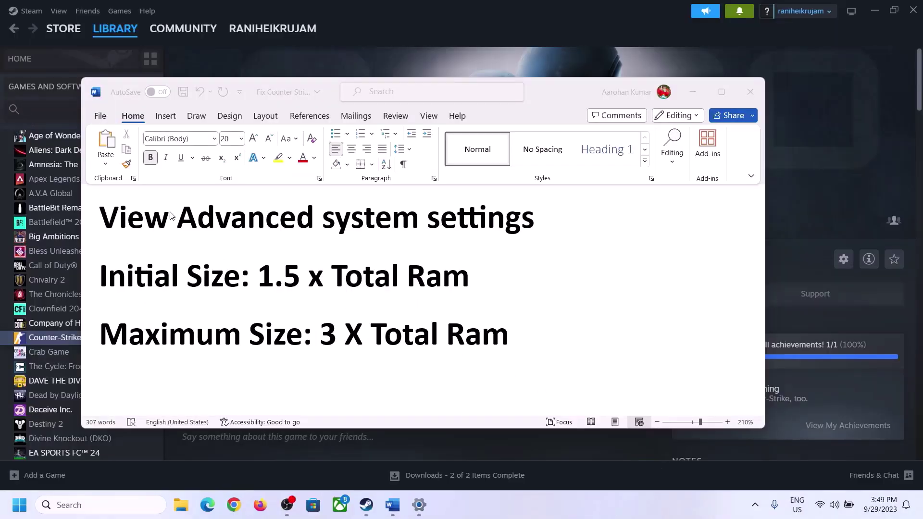
- Copy "View Advanced system settings" from the document and use it in Windows search to open that control panel page
click(160, 224)
drag(111, 222, 503, 234)
key(ctrl+c)
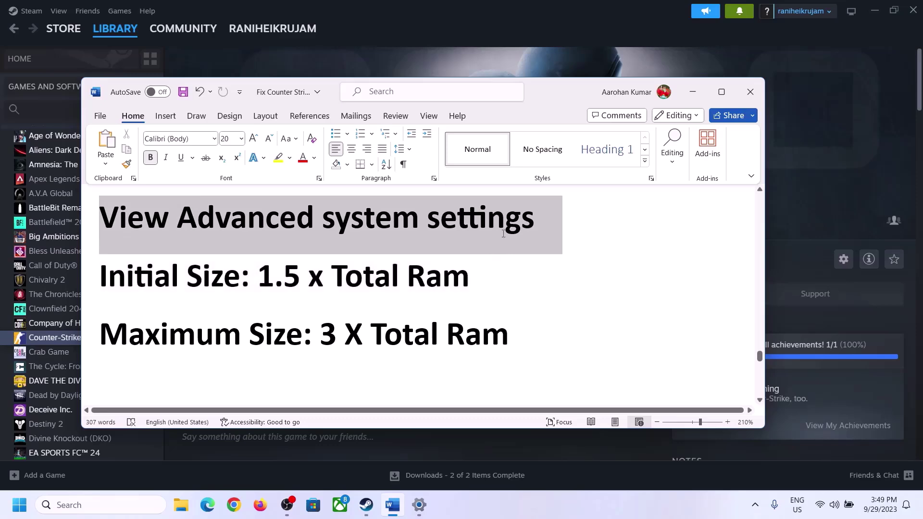
click(112, 505)
key(ctrl+v)
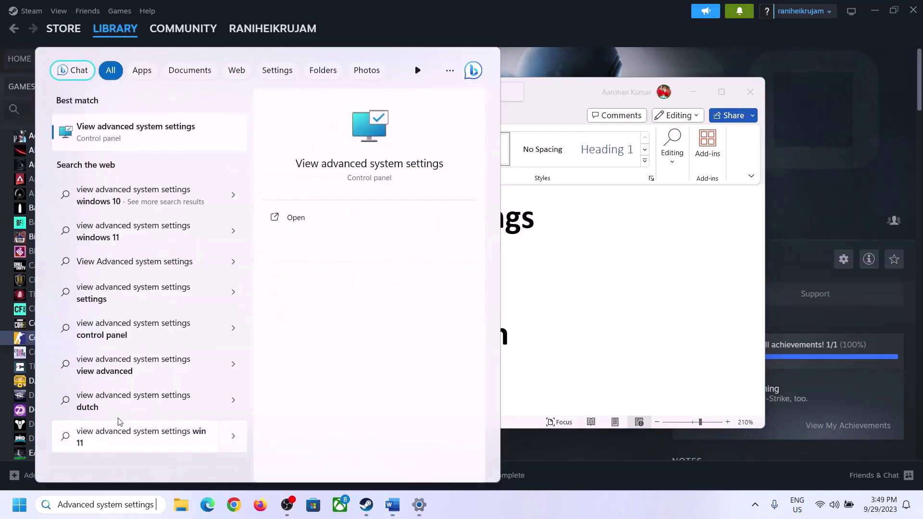
click(129, 140)
- Open the virtual memory settings from the advanced performance options in System Properties
drag(187, 99, 412, 167)
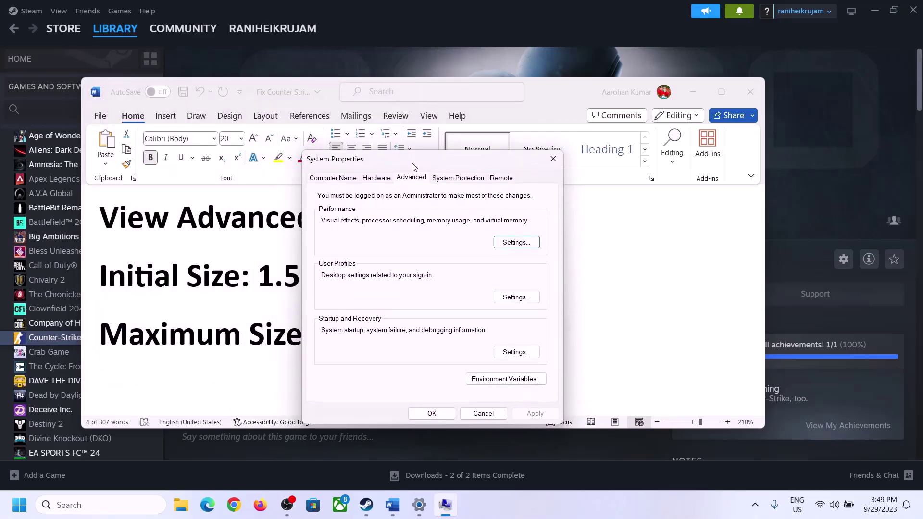
click(517, 243)
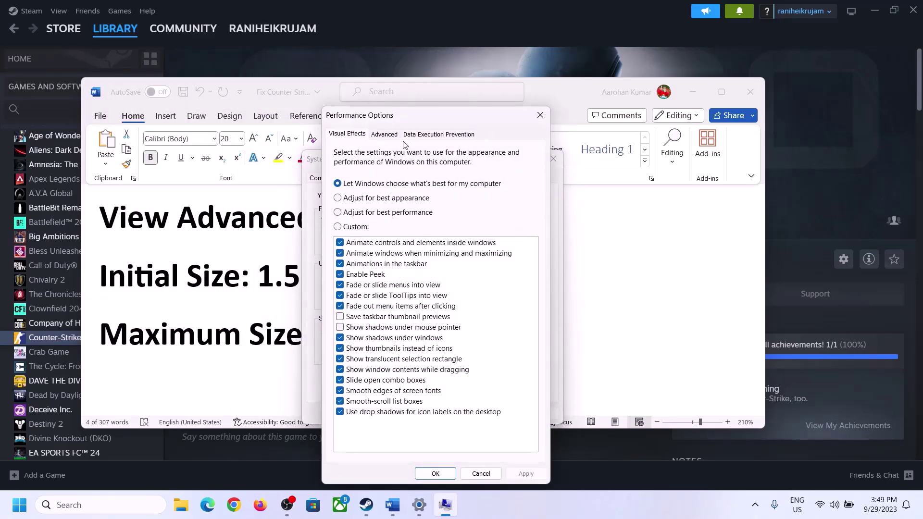
click(385, 135)
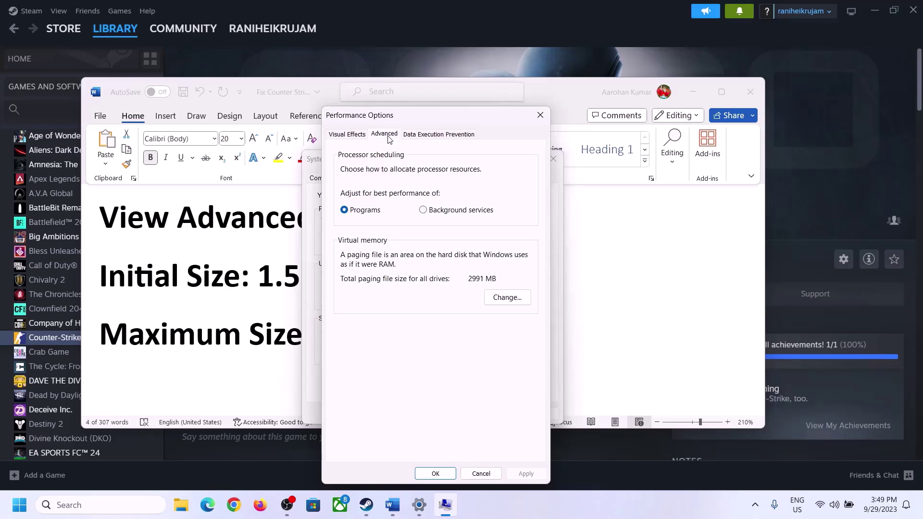
click(509, 297)
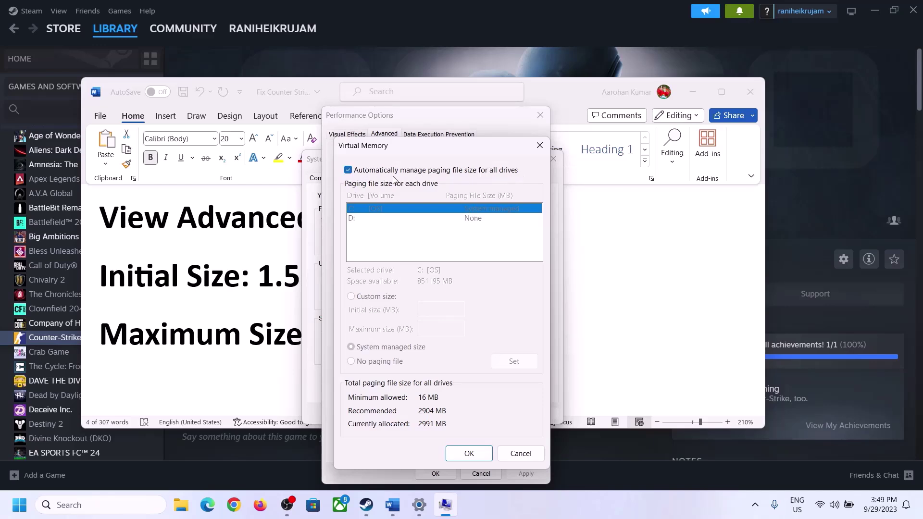
- Switch drive C: from automatic paging to a custom size and highlight "1.5 x Total Ram" in the Word document
click(349, 171)
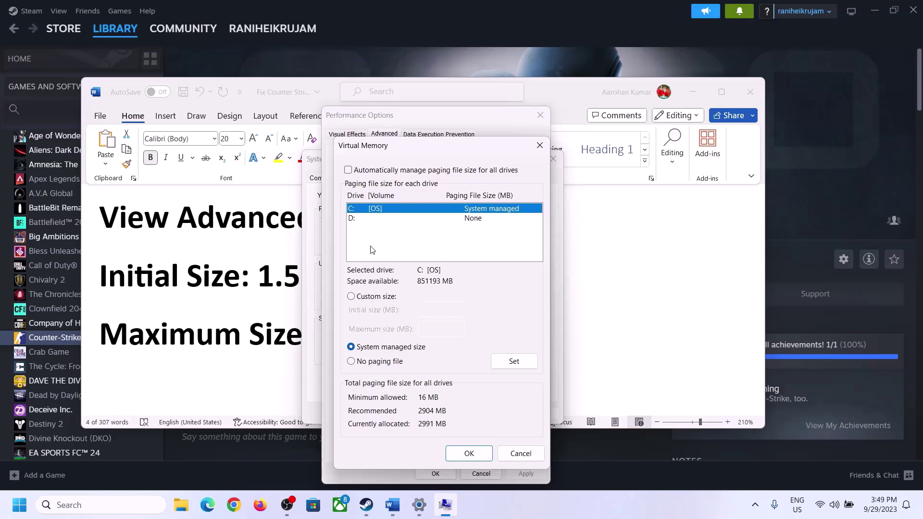
click(352, 297)
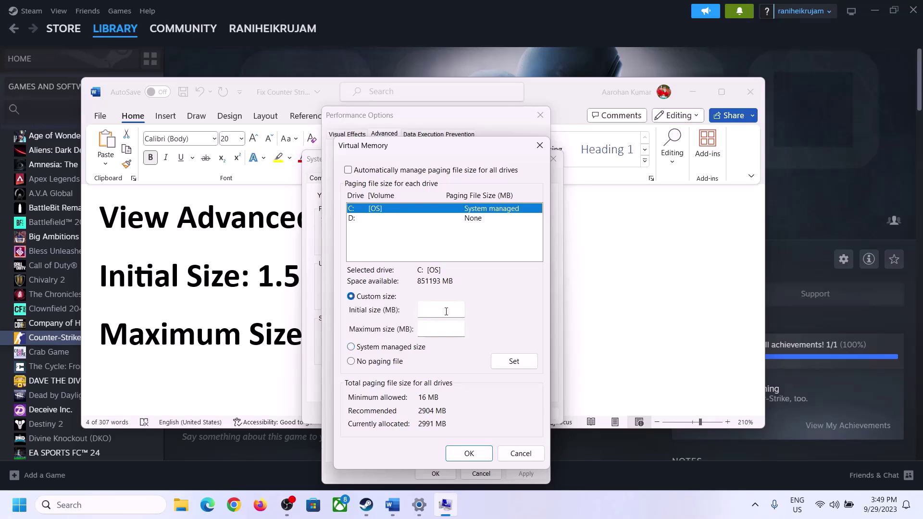
click(277, 276)
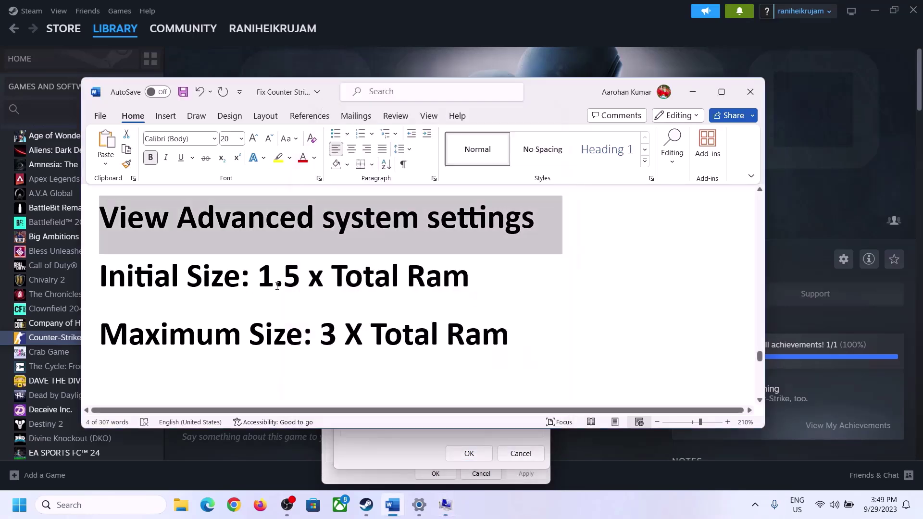
drag(276, 276, 428, 287)
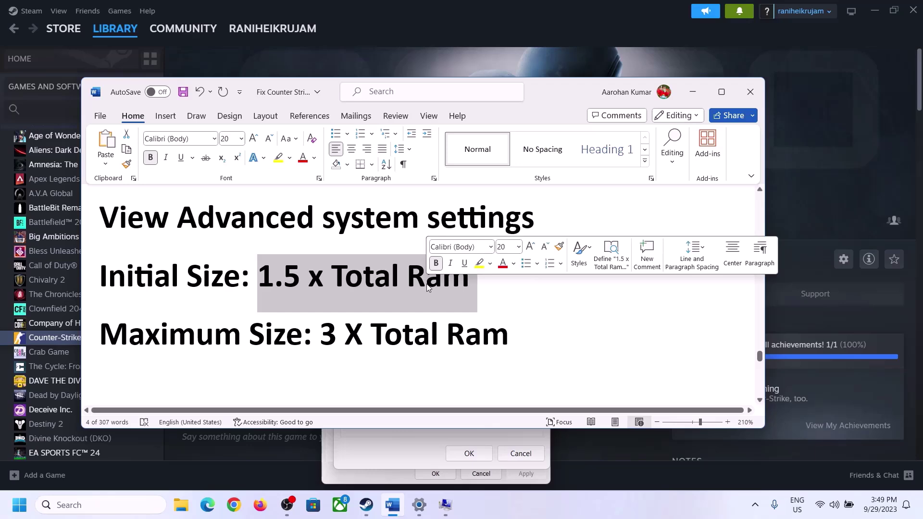
- Open the System About page in Settings and highlight the installed RAM amount
click(419, 505)
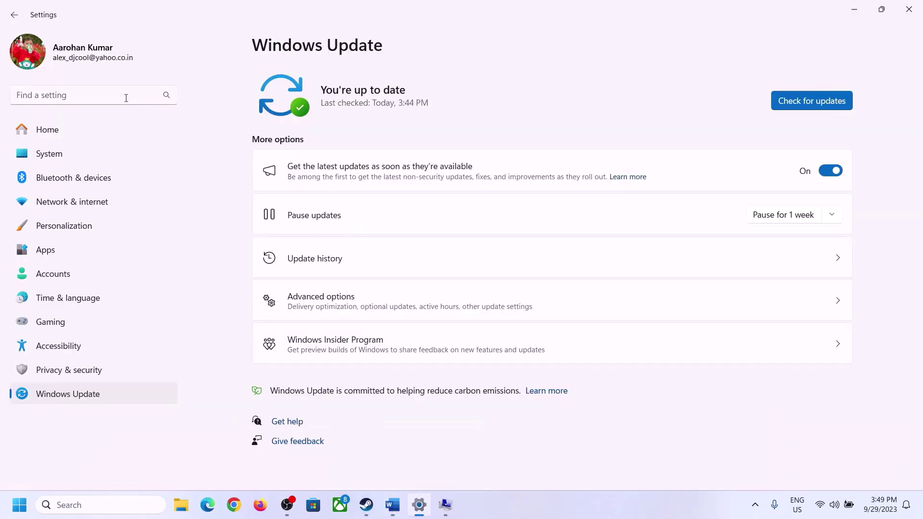
click(42, 156)
scroll(332, 393, down, 7)
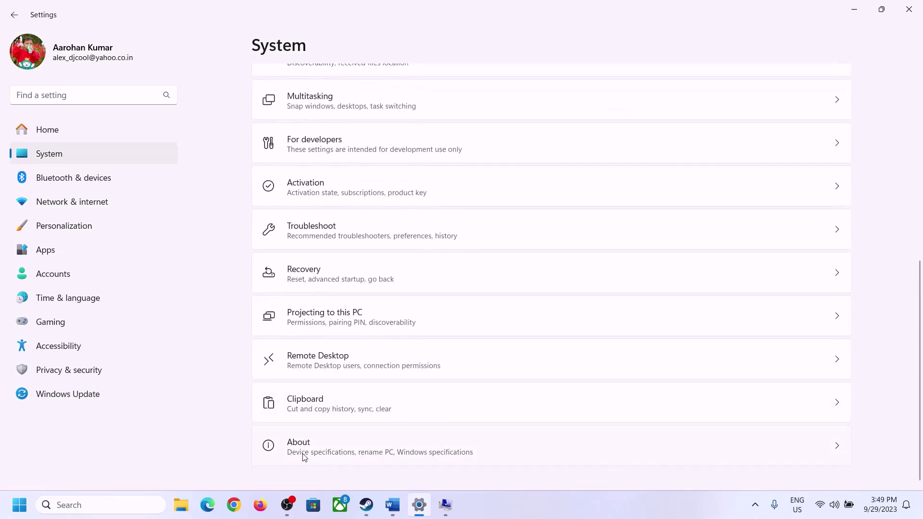
click(305, 454)
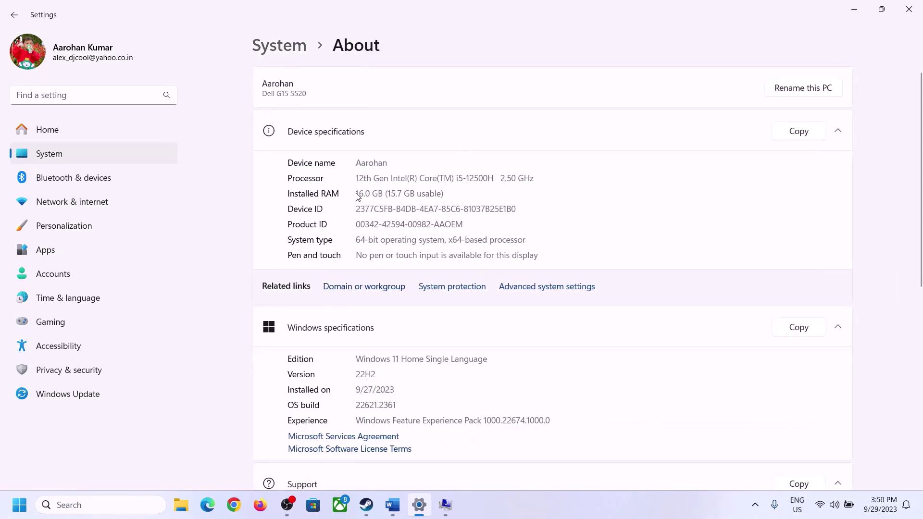
drag(363, 193, 352, 196)
click(372, 195)
drag(366, 190, 352, 189)
- Launch Calculator with the Run command calc, place it beside the Virtual Memory dialog and check the initial size formula in Word
click(445, 505)
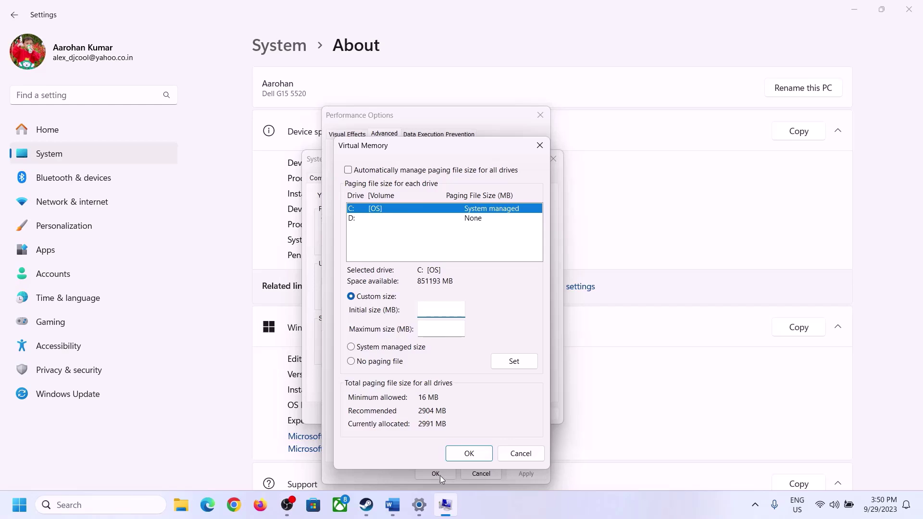
mouse_move(416, 445)
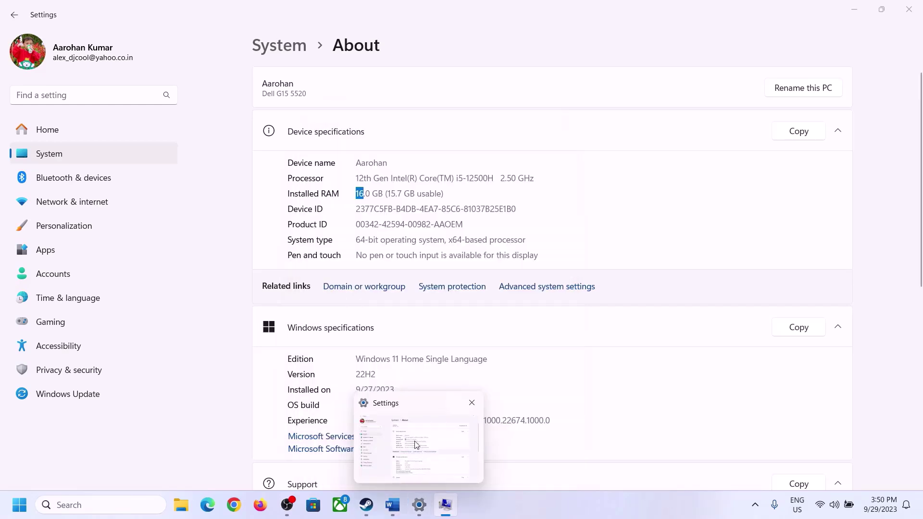
key(super+r)
text(calc)
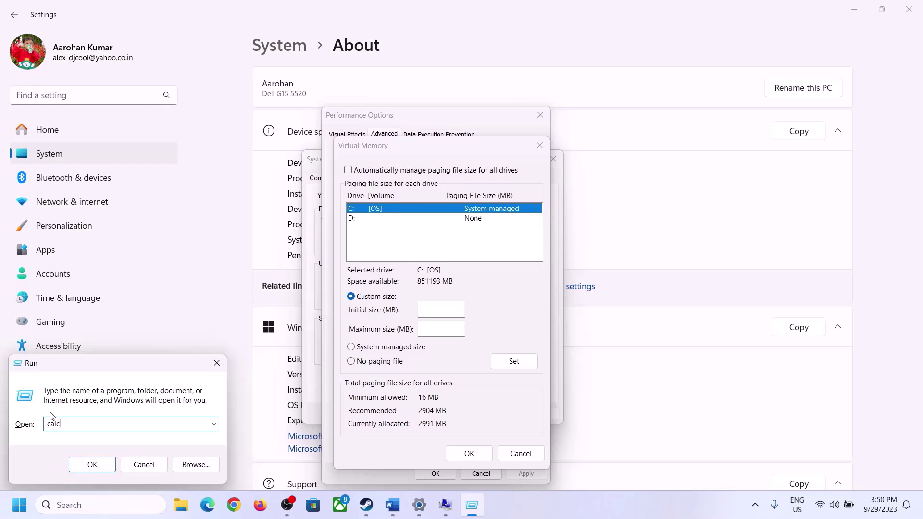
click(91, 464)
drag(120, 19, 679, 160)
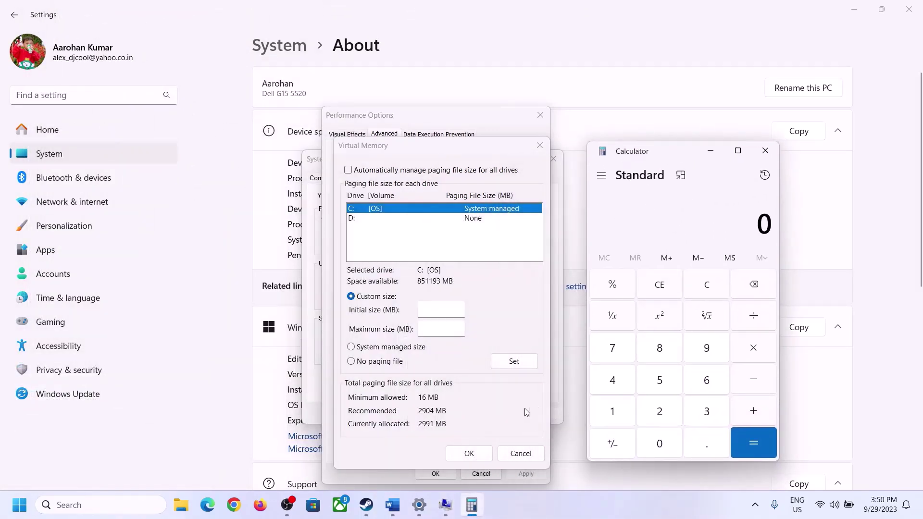
click(392, 511)
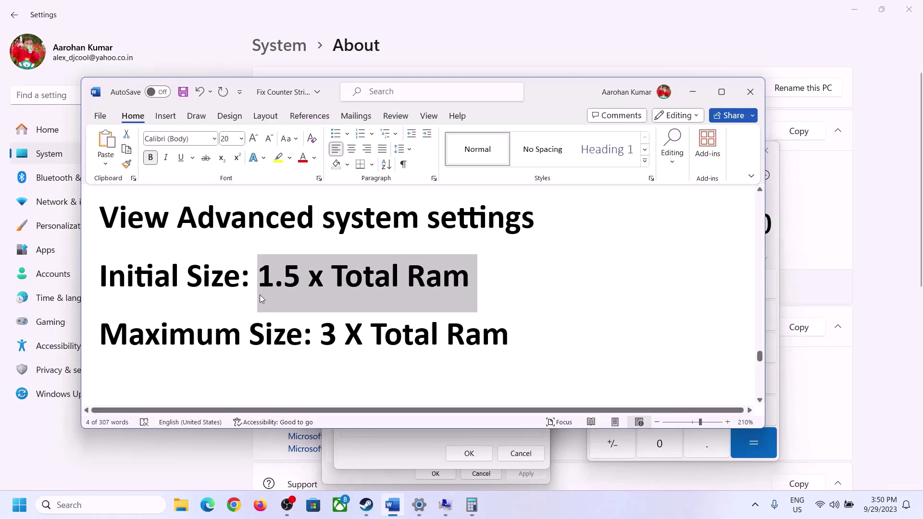
click(472, 505)
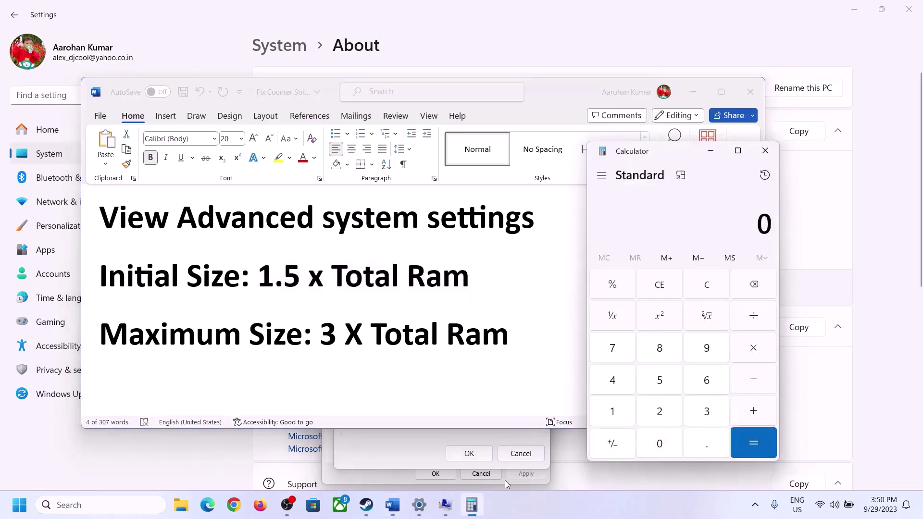
click(614, 415)
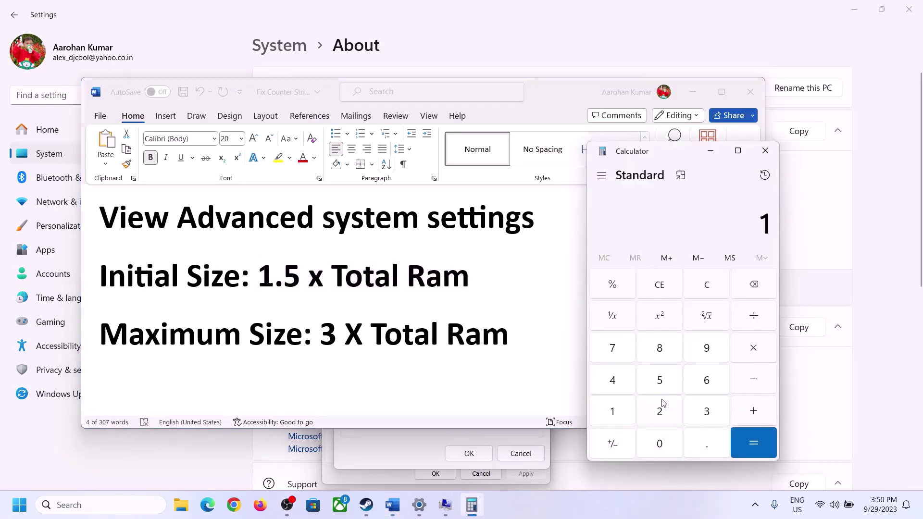
click(704, 386)
click(709, 293)
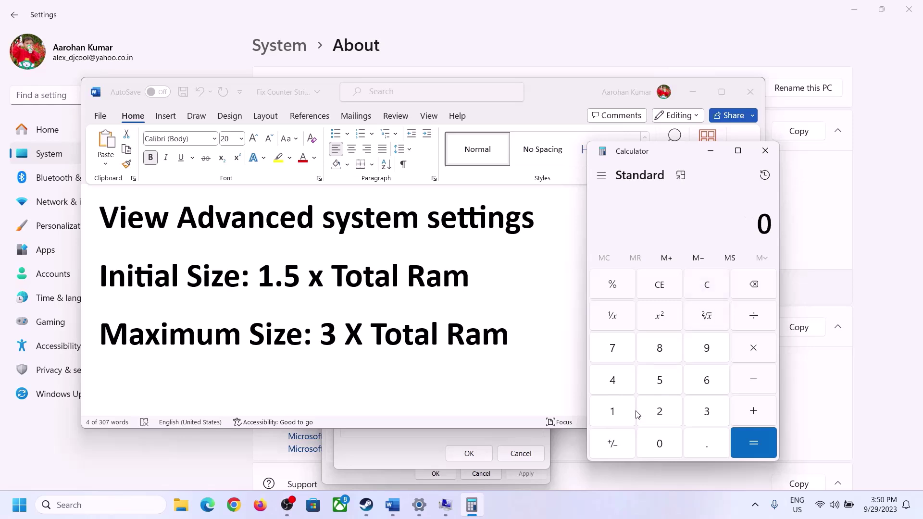
- Convert the 16 GB of RAM to megabytes by calculating 16 × 1024 in Calculator
click(620, 413)
click(705, 381)
click(754, 354)
click(613, 413)
click(661, 450)
click(660, 412)
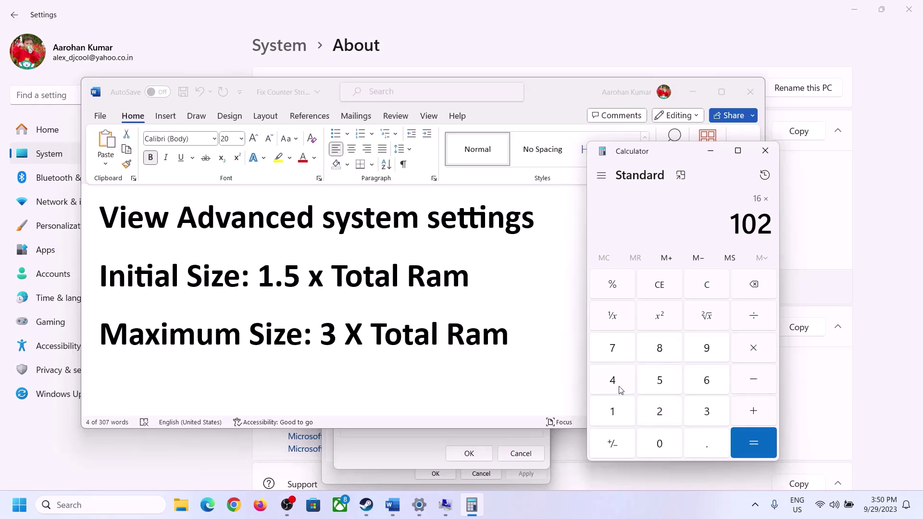
click(620, 387)
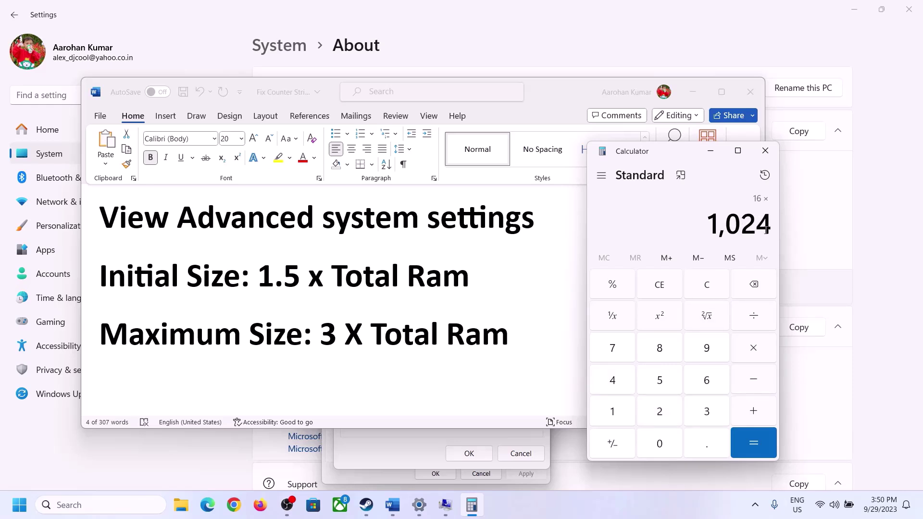
click(753, 444)
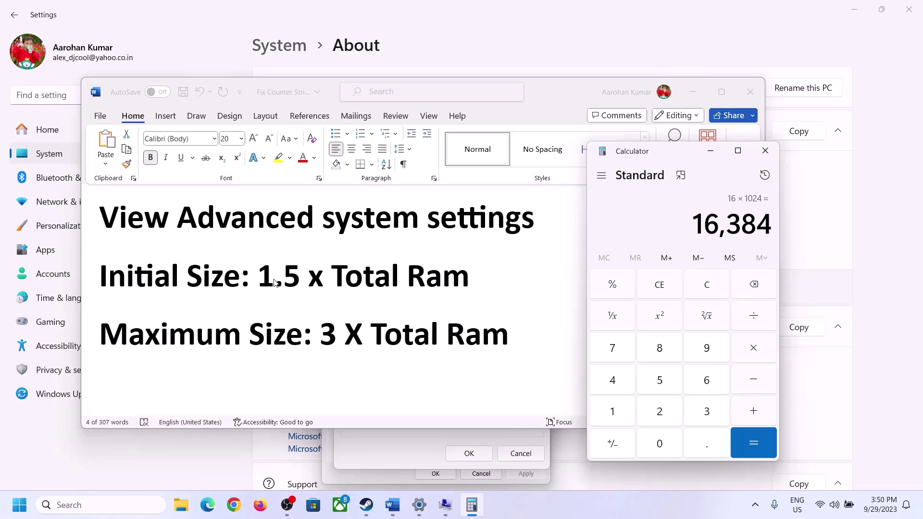
- Multiply the converted RAM by 1.5 and set the initial paging file size to 24576 MB in the Virtual Memory dialog
click(754, 349)
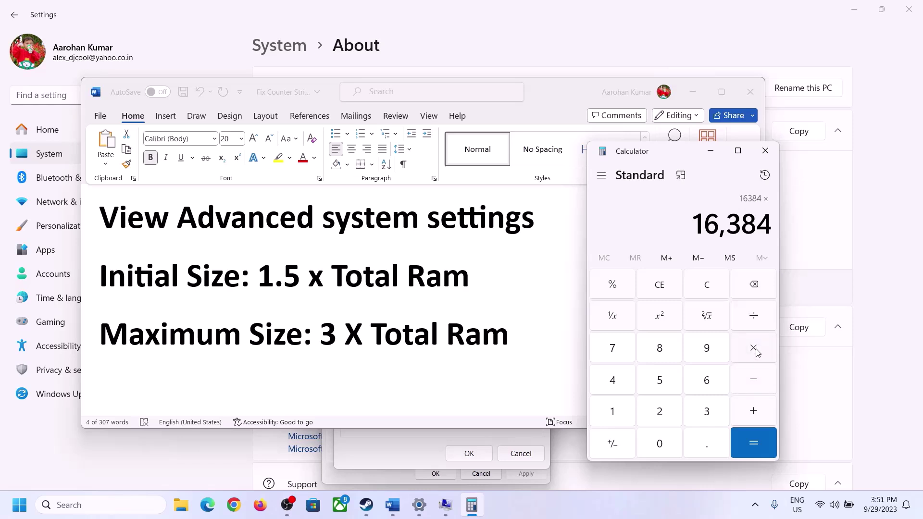
click(626, 416)
click(703, 445)
click(669, 385)
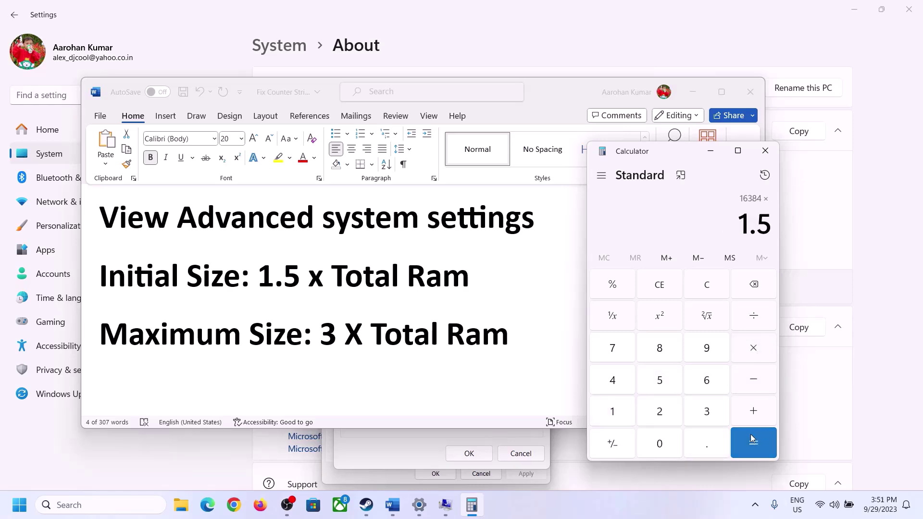
click(753, 439)
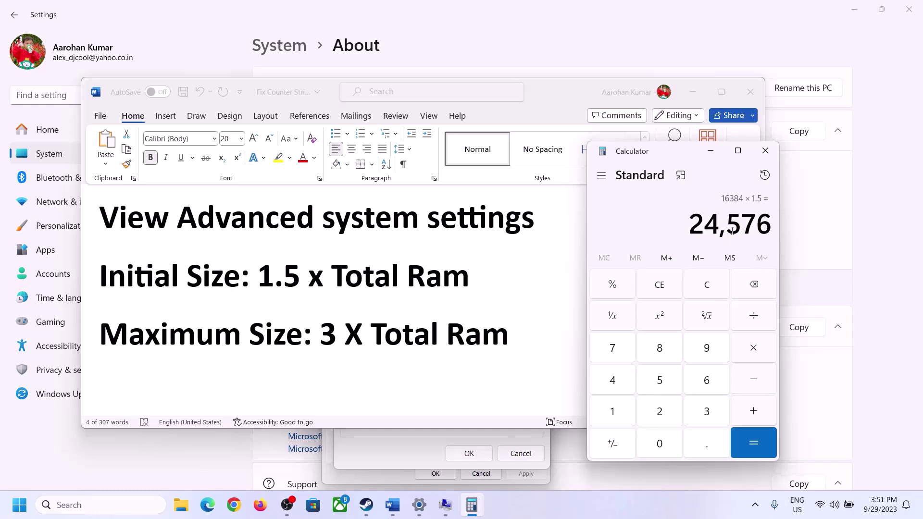
click(427, 432)
click(437, 312)
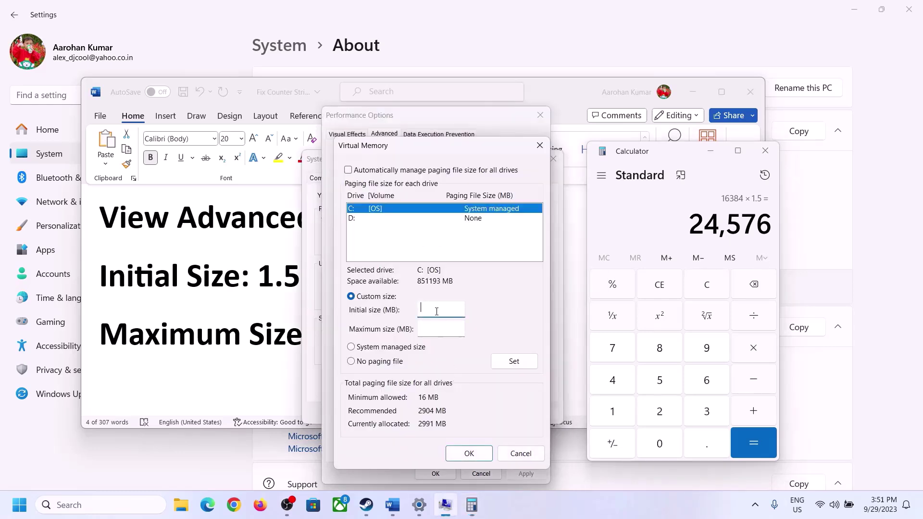
text(24576)
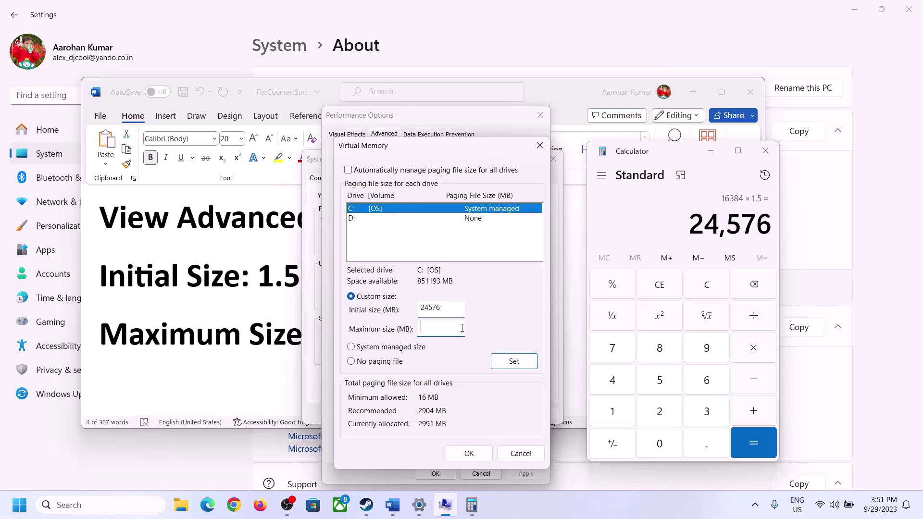
- Check the maximum size formula in the Word document and clear the previous Calculator result
click(265, 340)
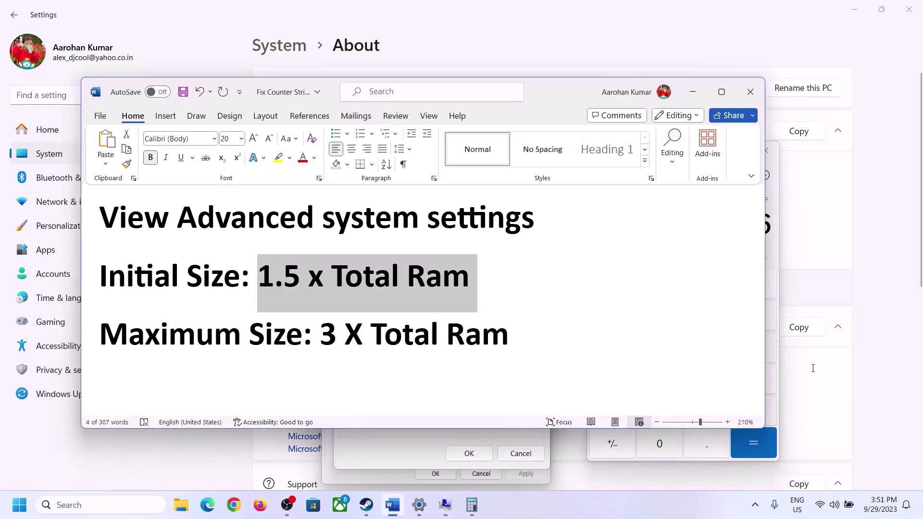
click(776, 253)
click(715, 285)
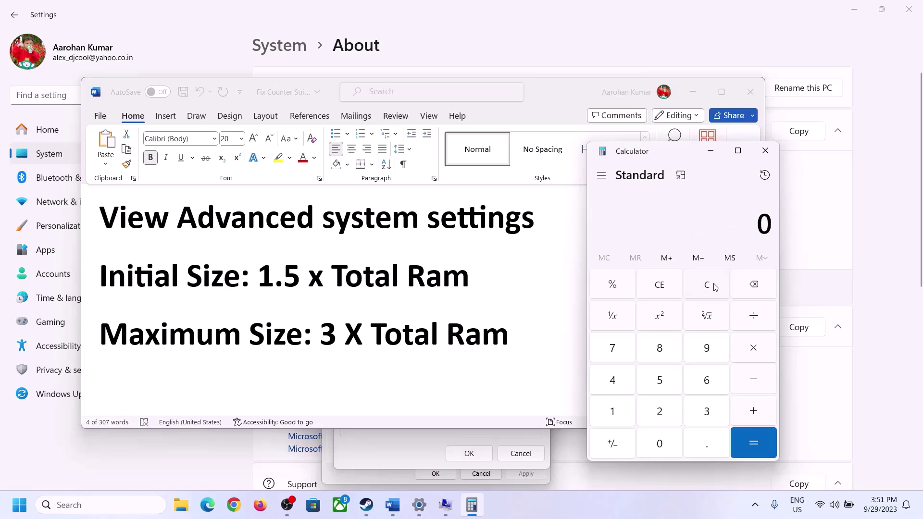
- Recheck the installed RAM on the Settings About page and calculate 16 × 1024 again in Calculator
click(419, 505)
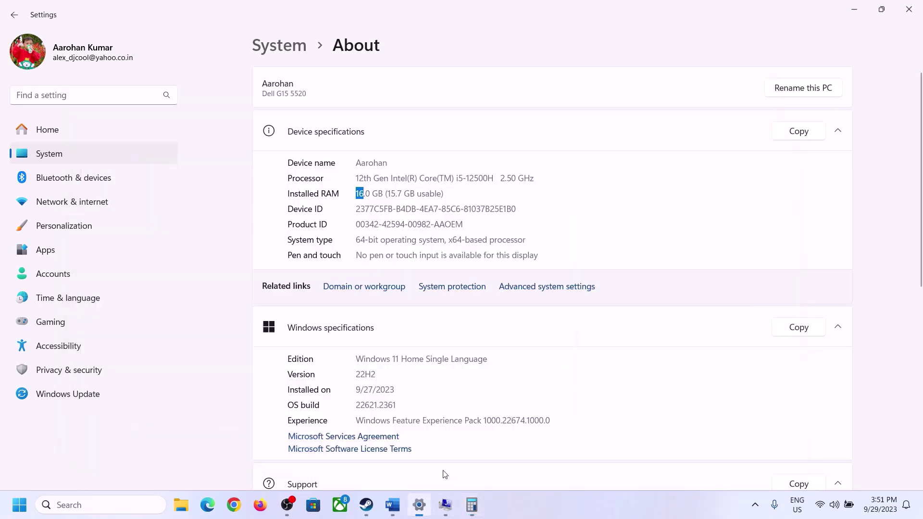
click(472, 505)
click(621, 410)
click(704, 382)
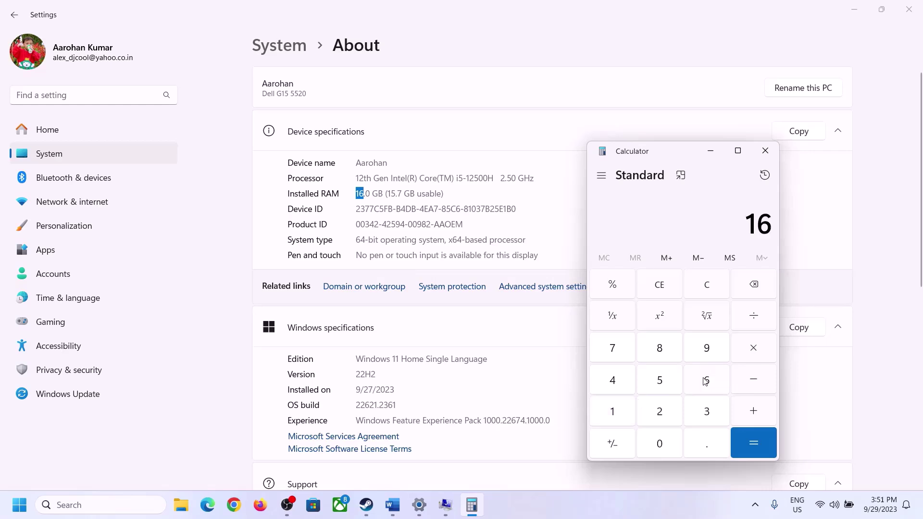
click(751, 350)
click(619, 407)
click(655, 439)
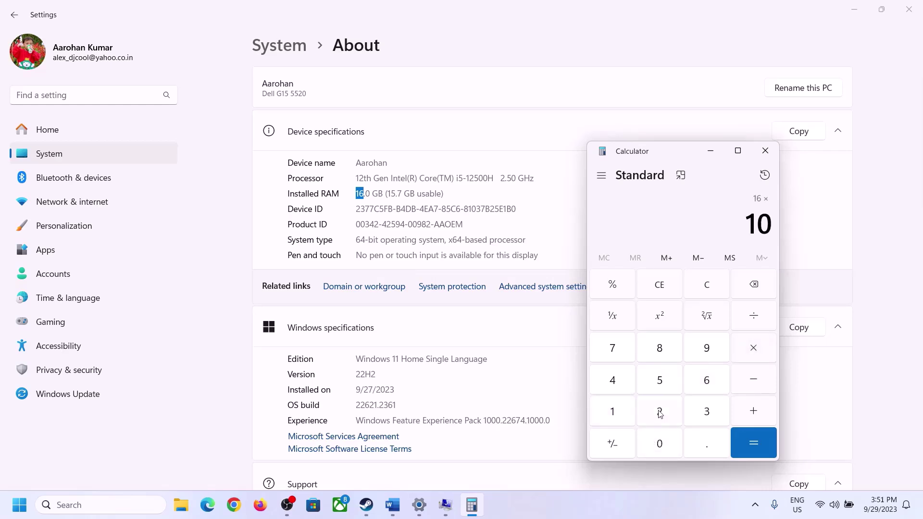
click(661, 412)
click(614, 382)
click(748, 452)
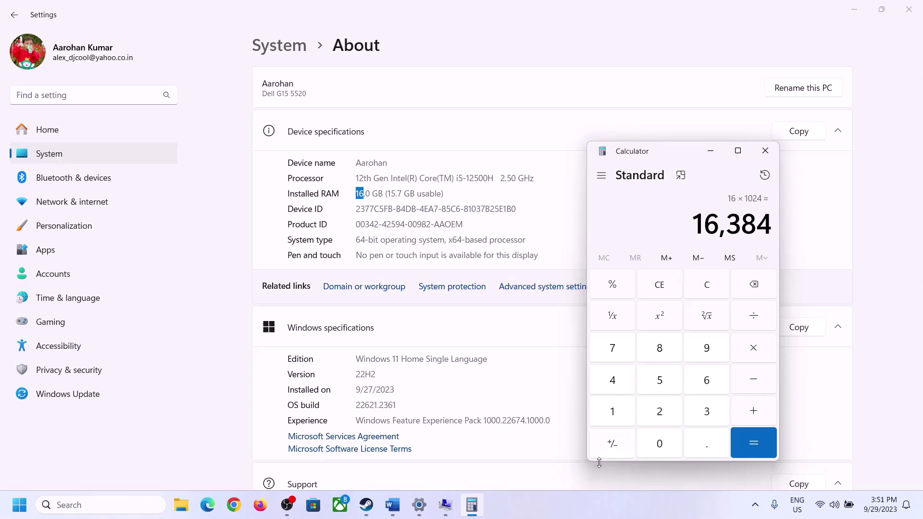
- Multiply the converted RAM by 3 as the Word formula says and set the maximum paging file size to 49152 MB
click(393, 505)
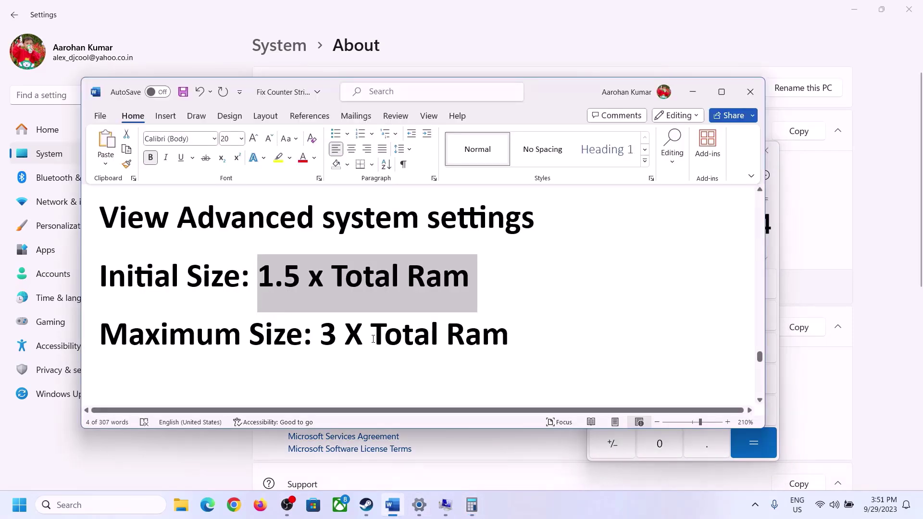
click(472, 505)
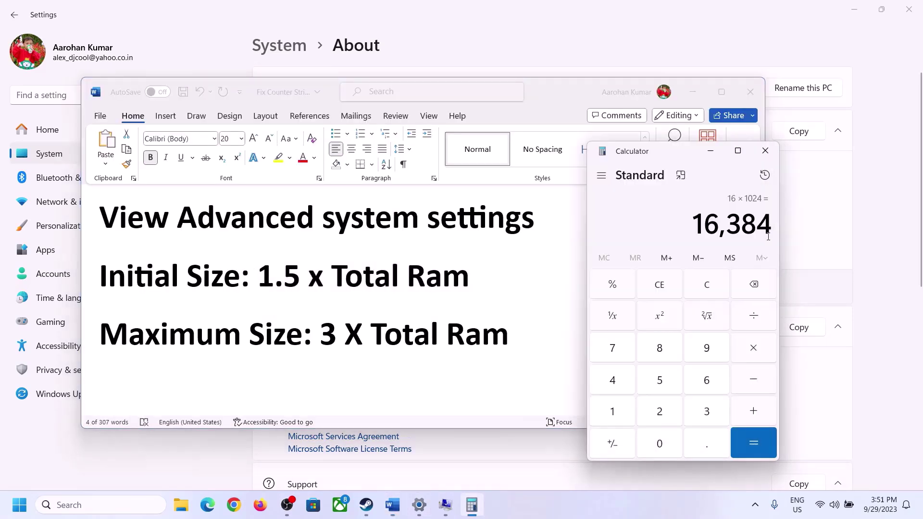
click(754, 352)
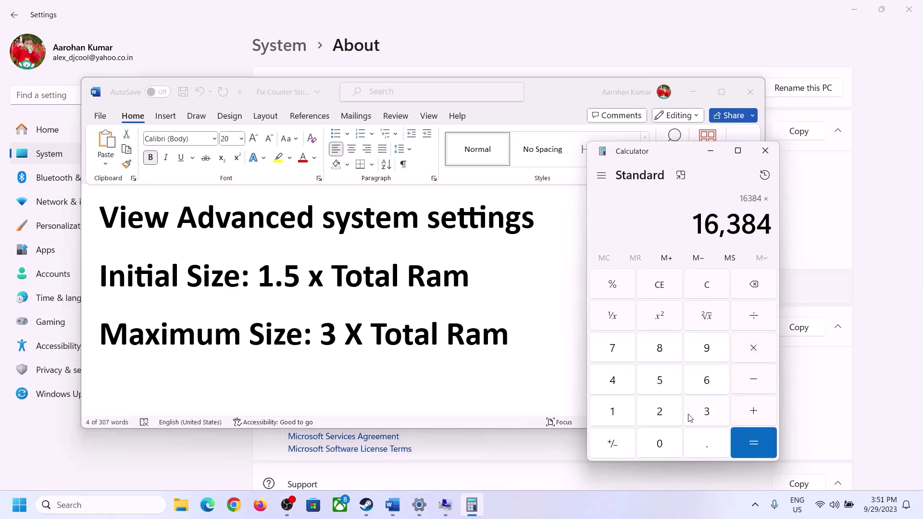
click(707, 411)
click(759, 441)
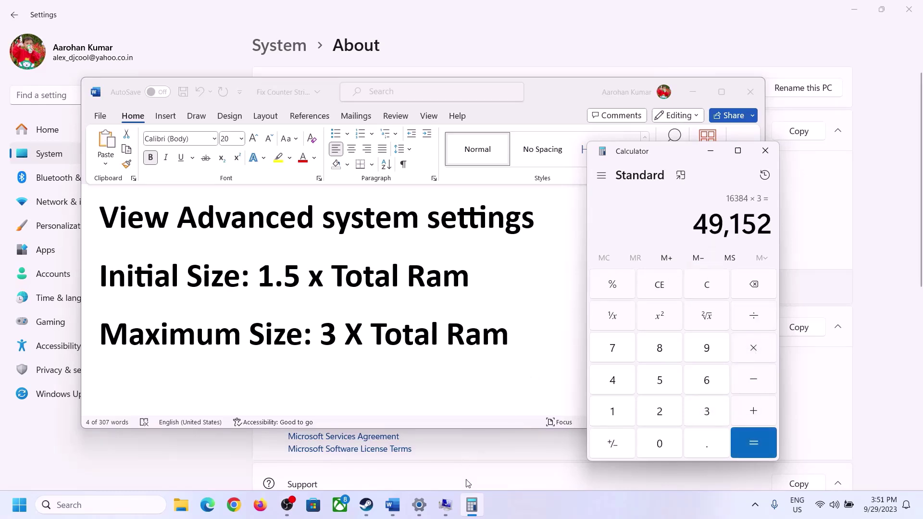
click(446, 505)
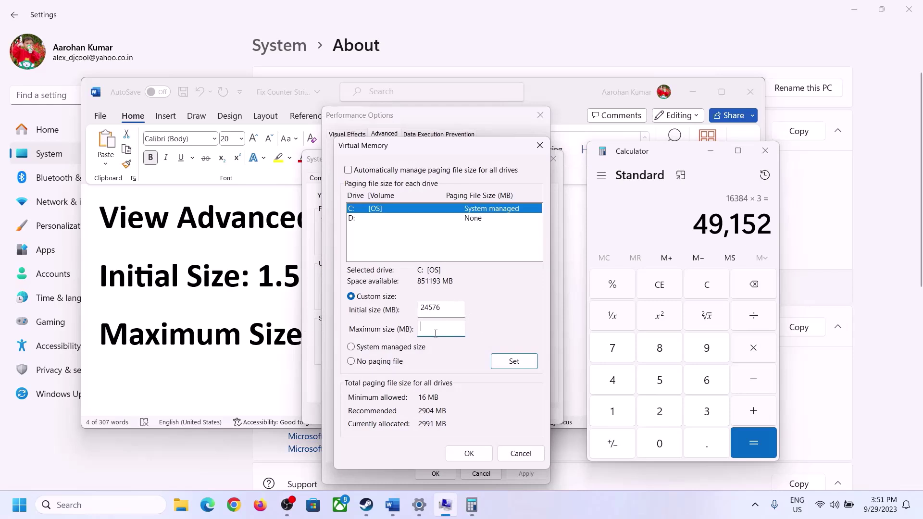
text(49152)
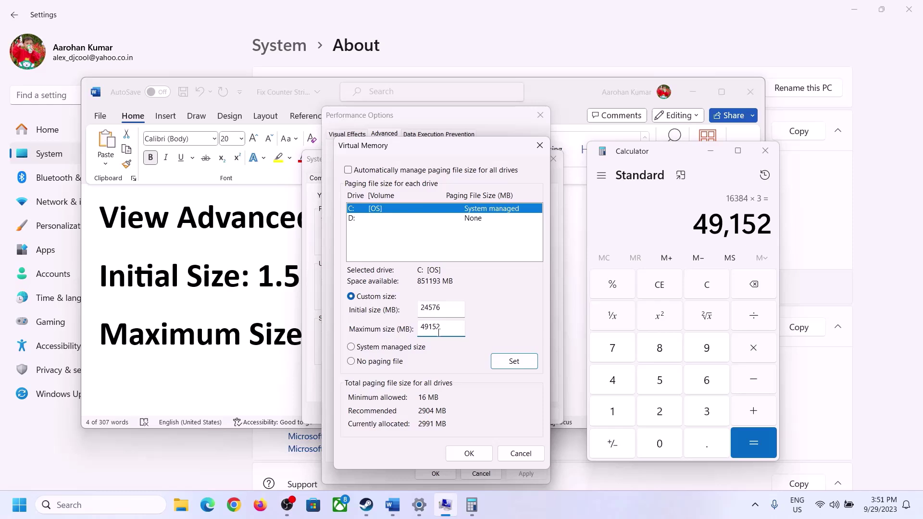
- Apply the custom paging file size to drive C:, confirm the performance and system dialogs, and dismiss the restart prompt
click(514, 365)
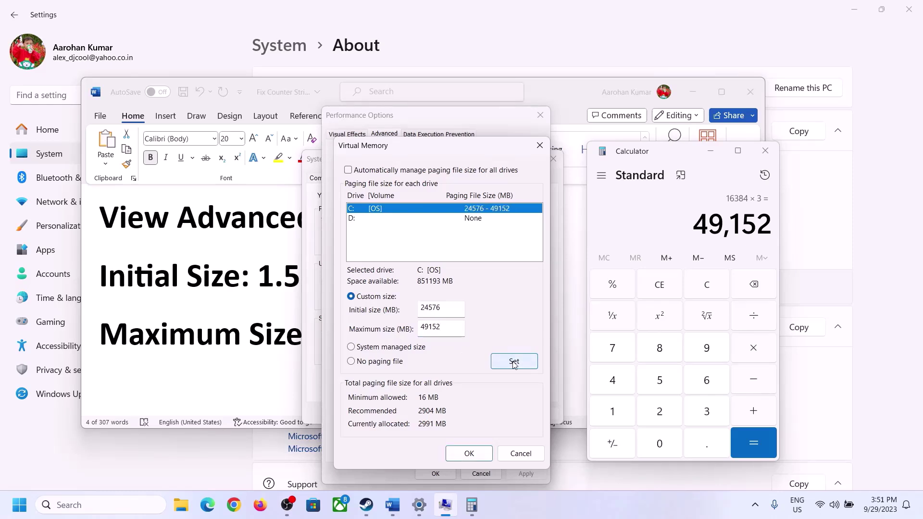
click(470, 454)
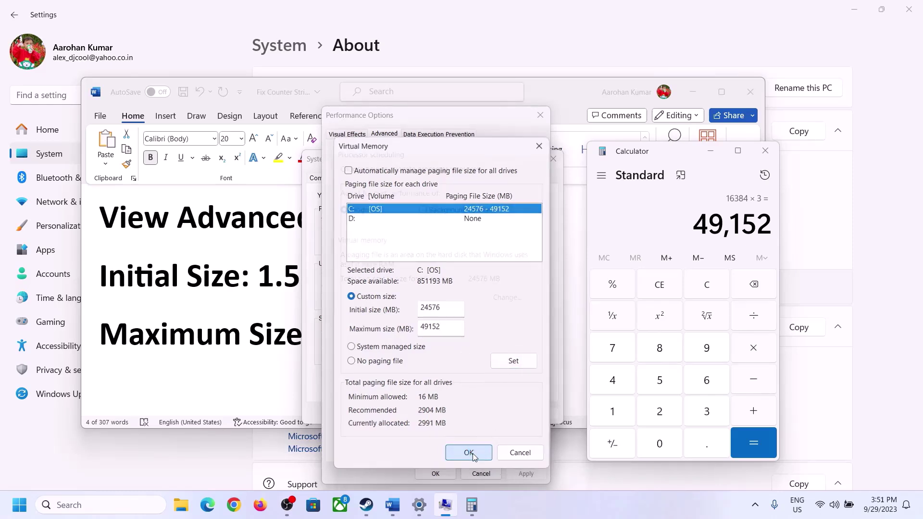
click(572, 296)
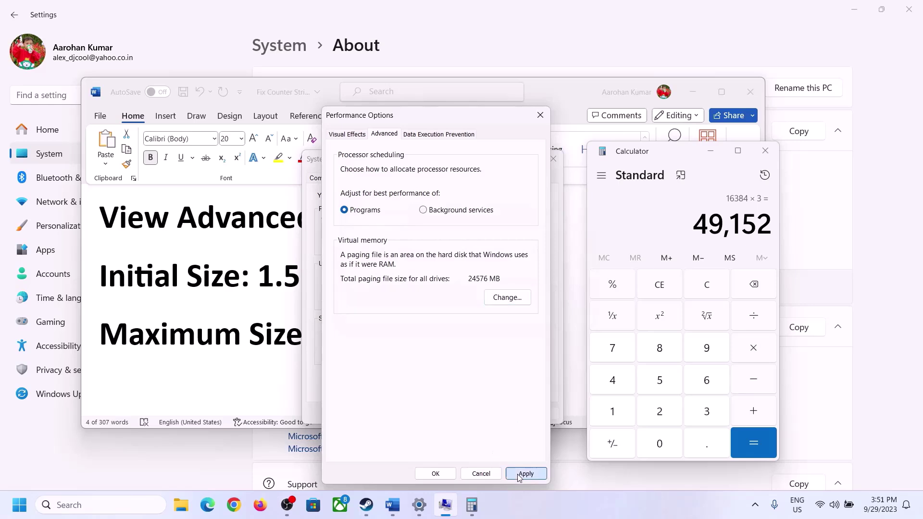
click(435, 473)
click(438, 413)
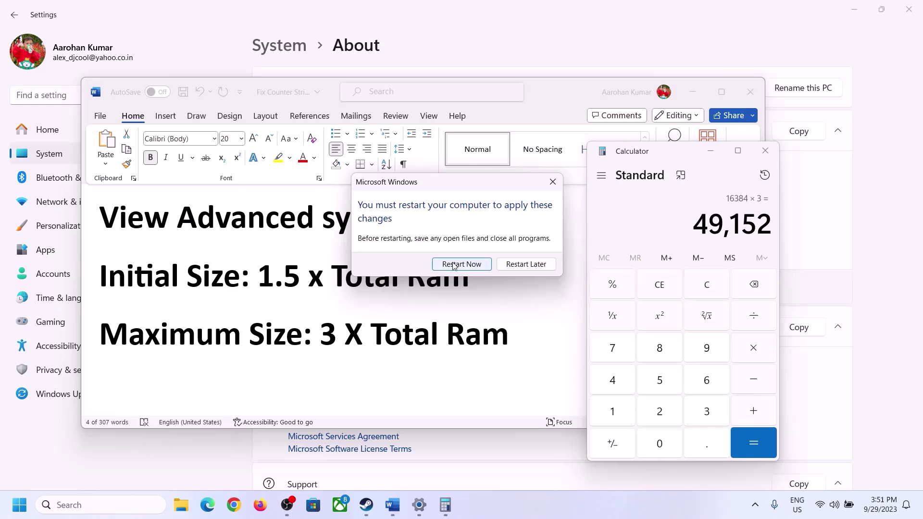
click(553, 182)
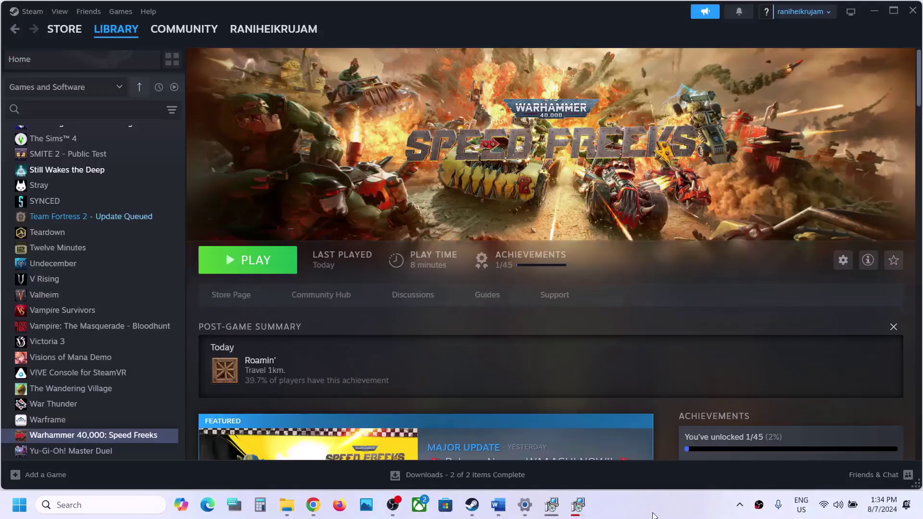
- Switch to the Word document and read the Step 13 instructions on unplugging external devices and disabling overlays
click(498, 505)
scroll(413, 280, down, 5)
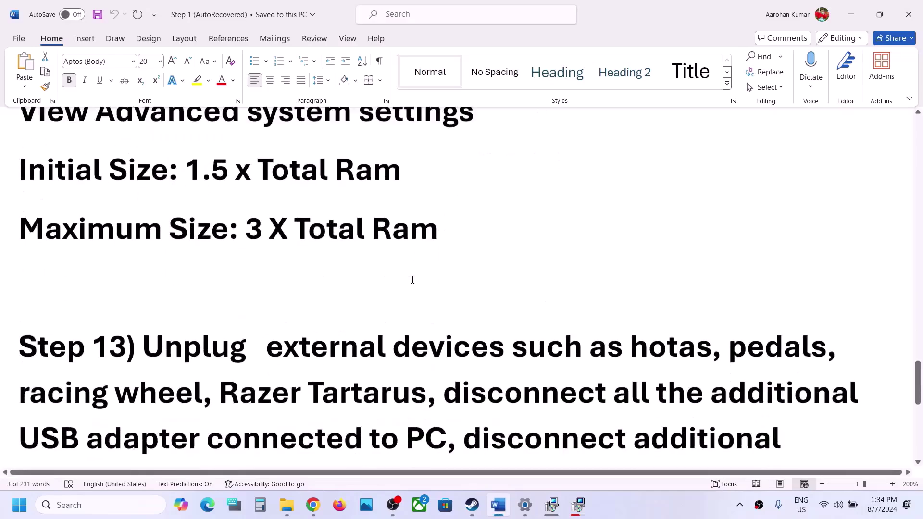
scroll(413, 279, down, 3)
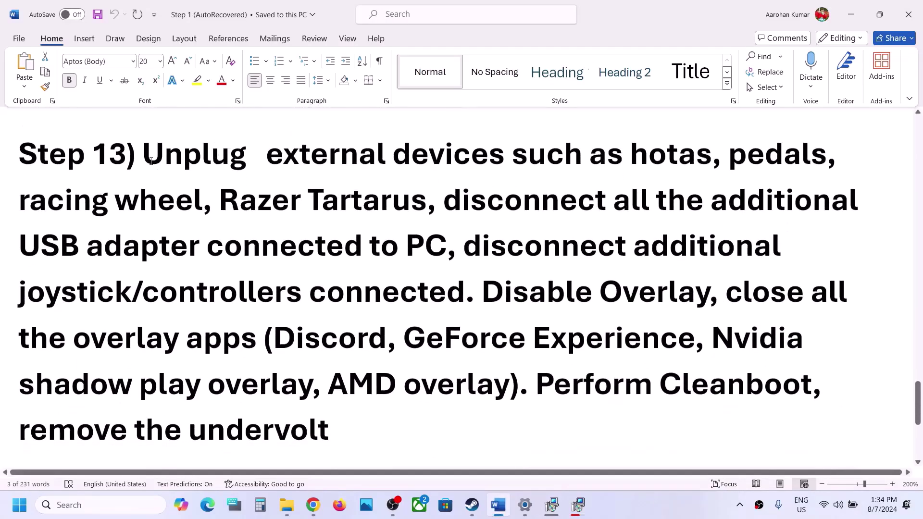
drag(151, 161, 442, 250)
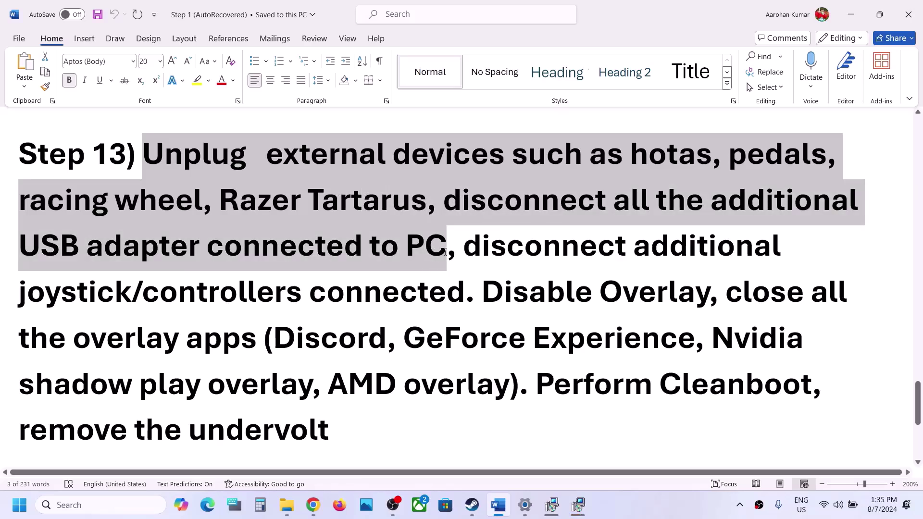
drag(445, 253, 622, 294)
click(473, 506)
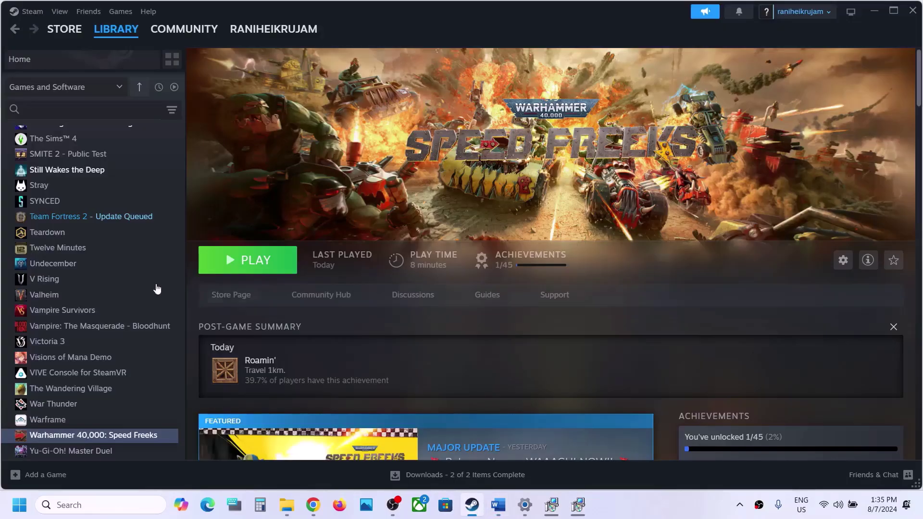
right_click(129, 435)
click(130, 425)
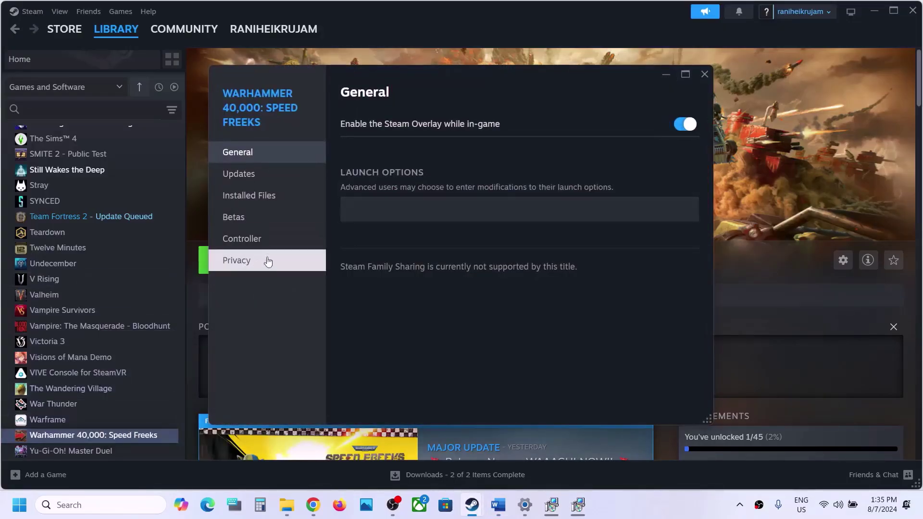
click(703, 73)
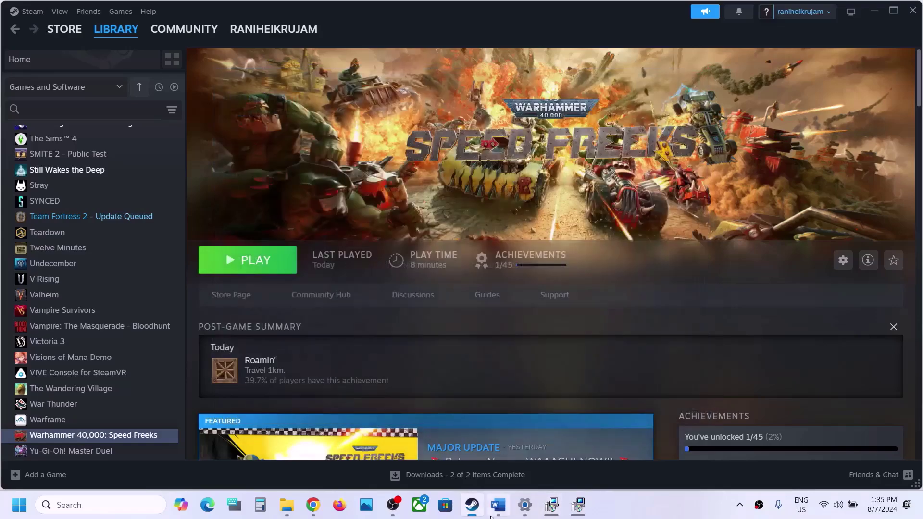
click(492, 511)
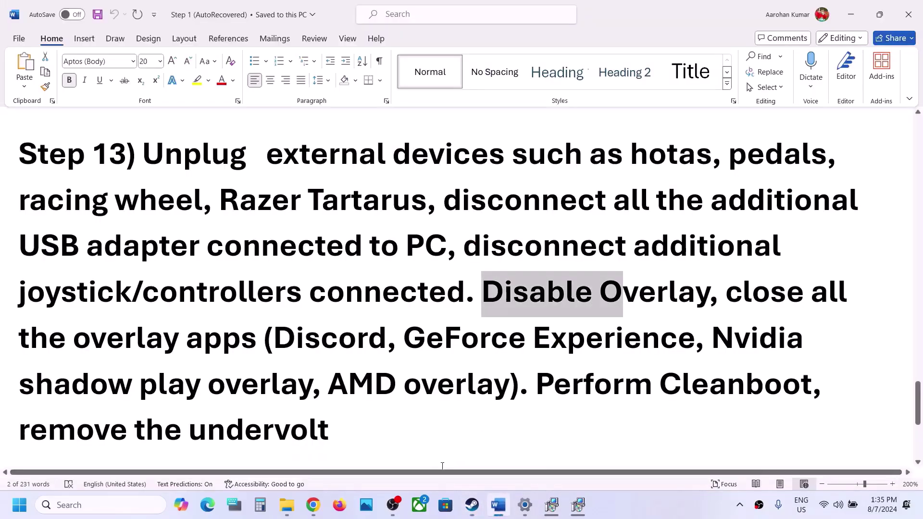
- Switch to Steam and turn off the in-game Steam Overlay in the properties of Warhammer 40,000: Speed Freeks
click(472, 505)
right_click(79, 437)
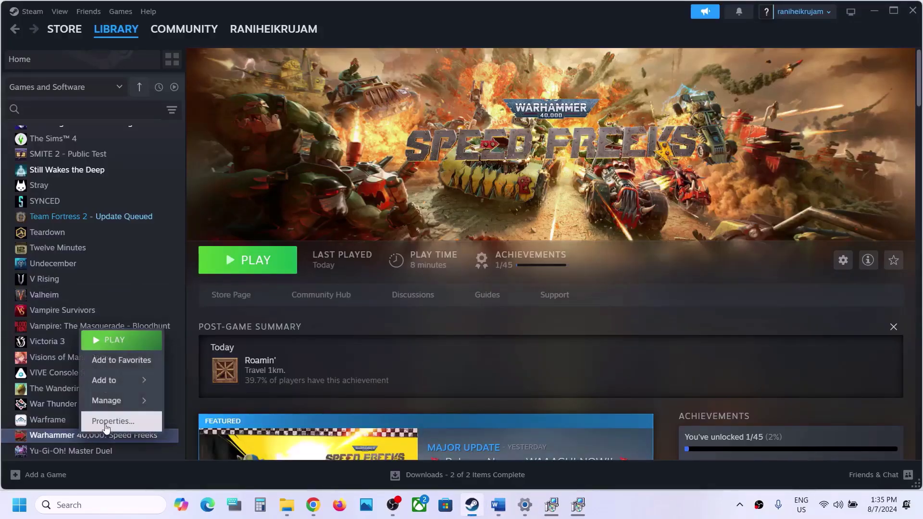
click(106, 421)
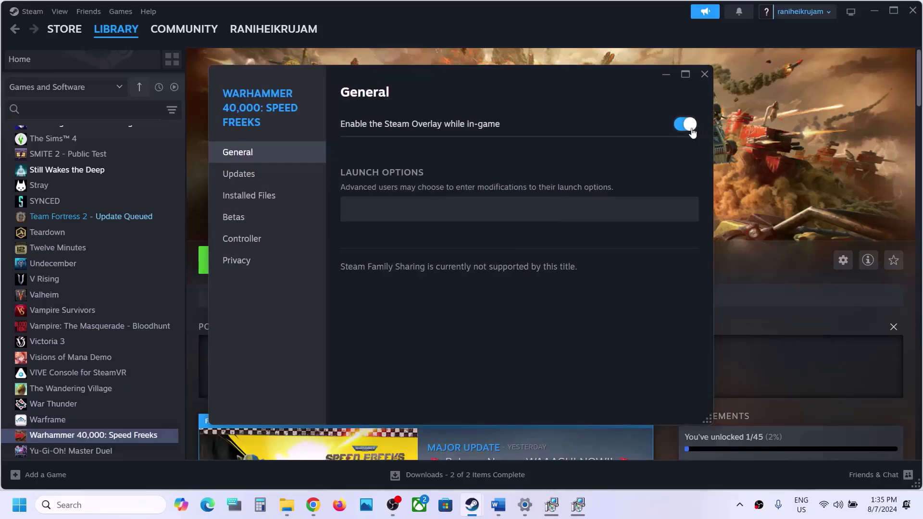
click(686, 124)
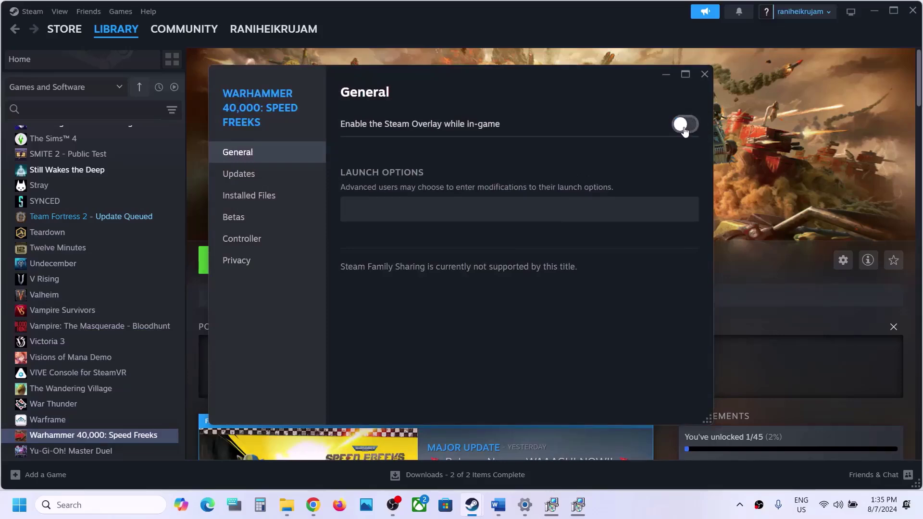
click(682, 507)
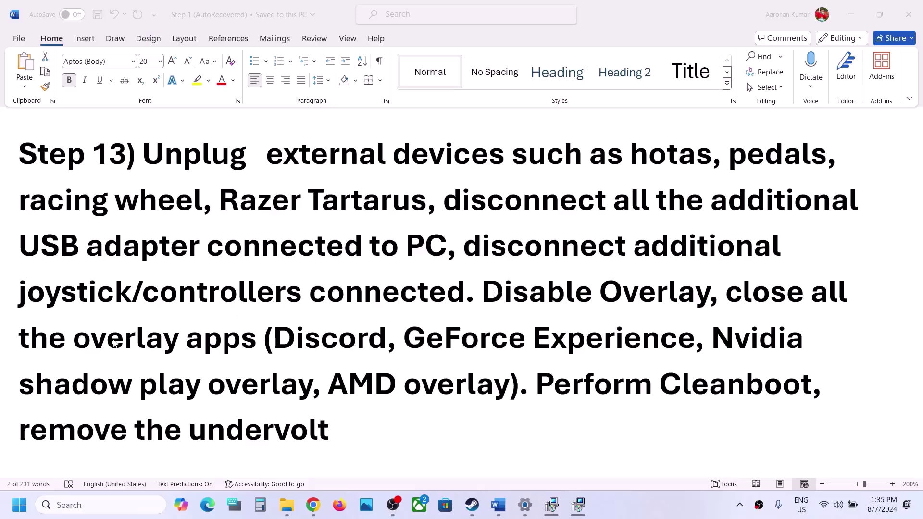
- Return to the Word document and examine the Step 13 advice on closing overlay apps and performing a clean boot
key(alt+Tab)
drag(86, 343, 339, 344)
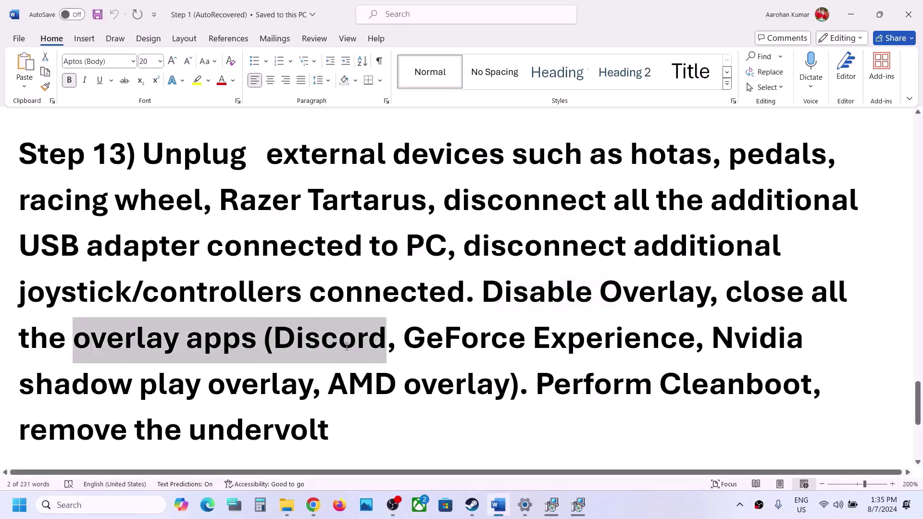
click(339, 343)
drag(275, 340, 694, 343)
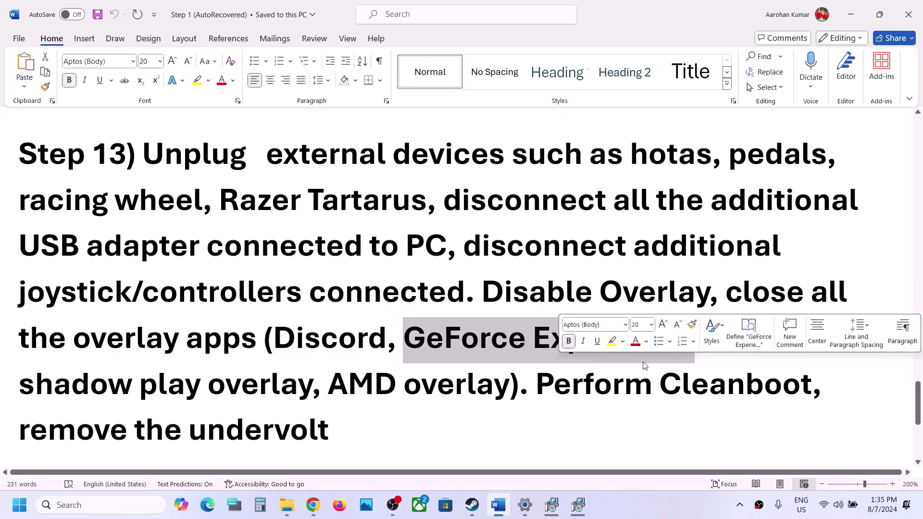
click(294, 331)
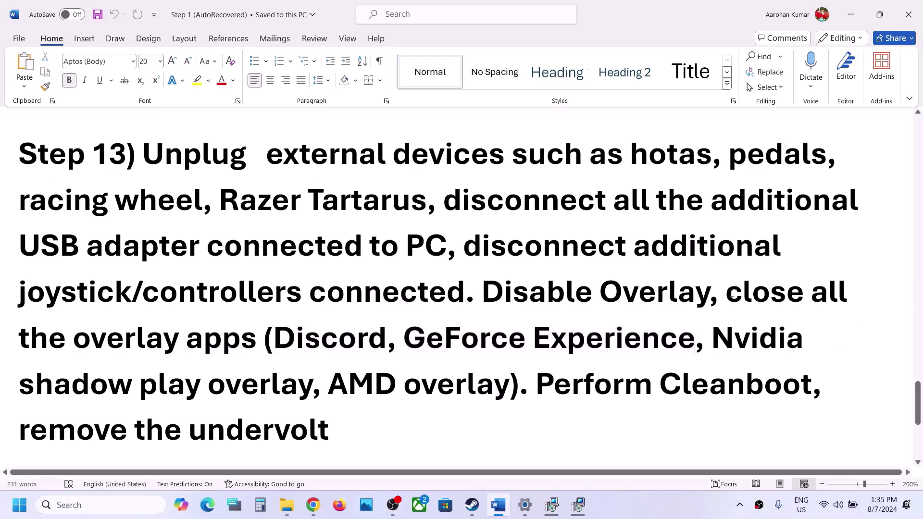
drag(725, 292, 272, 342)
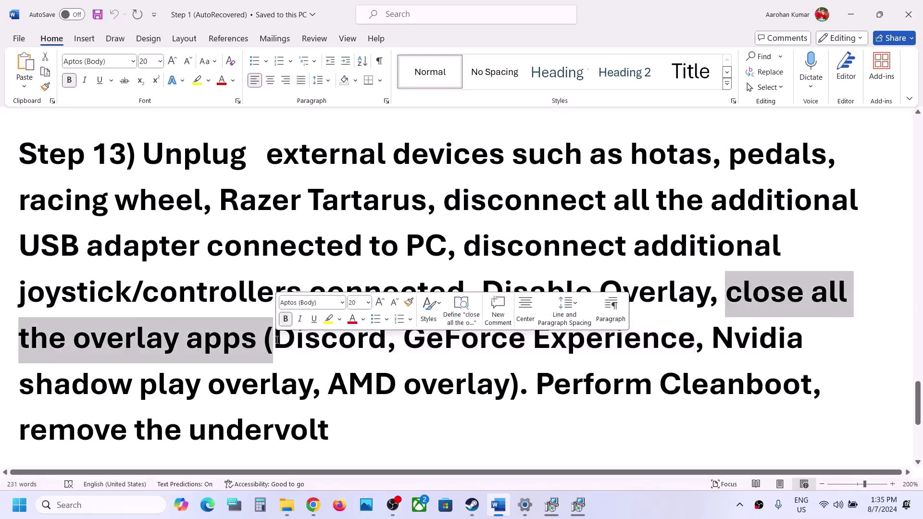
scroll(674, 289, down, 3)
drag(592, 253, 812, 263)
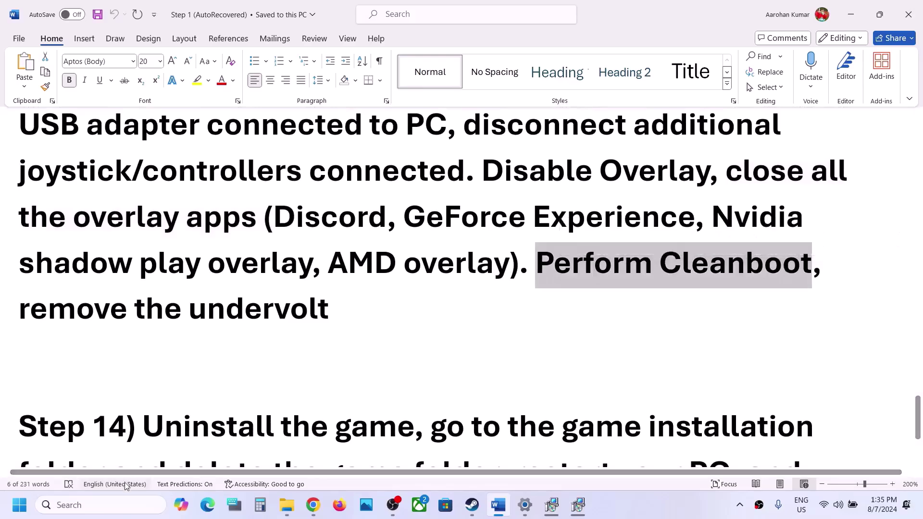
- Search Windows for System Configuration, open it, and hide all Microsoft services in its list of services
click(105, 506)
text(ystem)
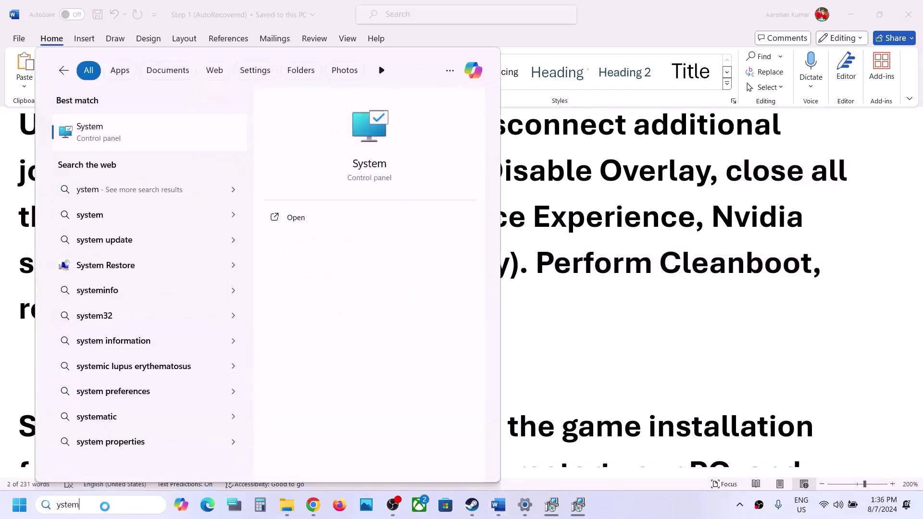
key(ctrl+a)
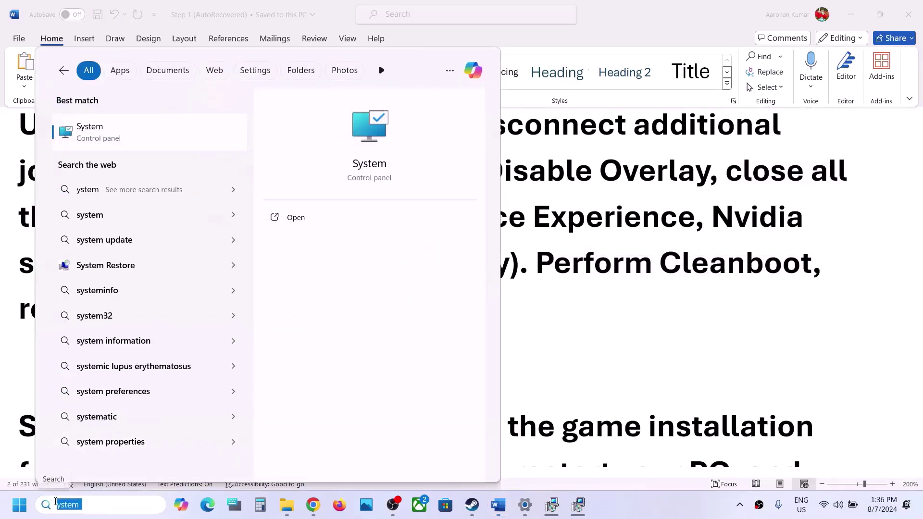
text(system)
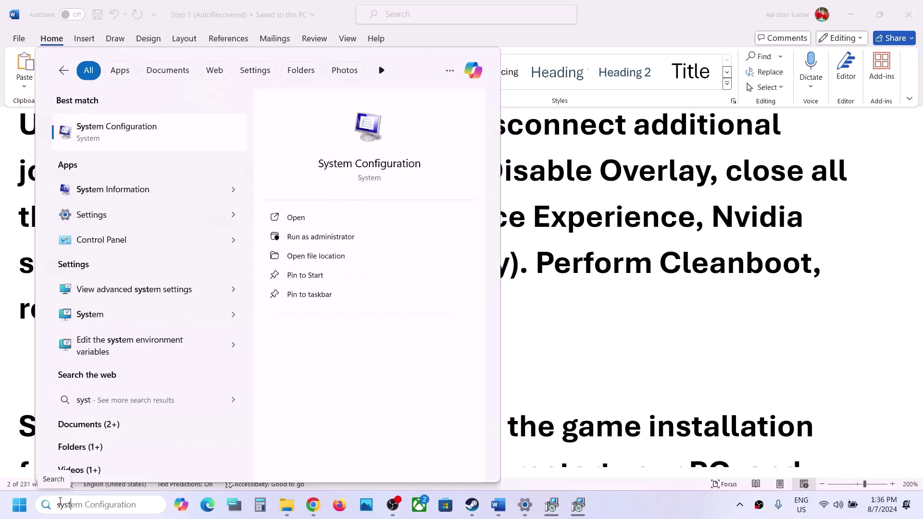
click(162, 129)
click(371, 160)
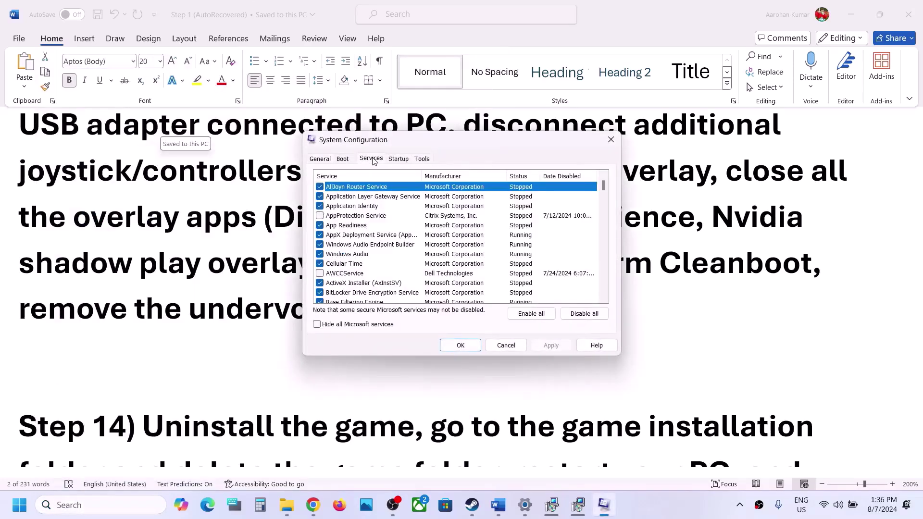
click(345, 325)
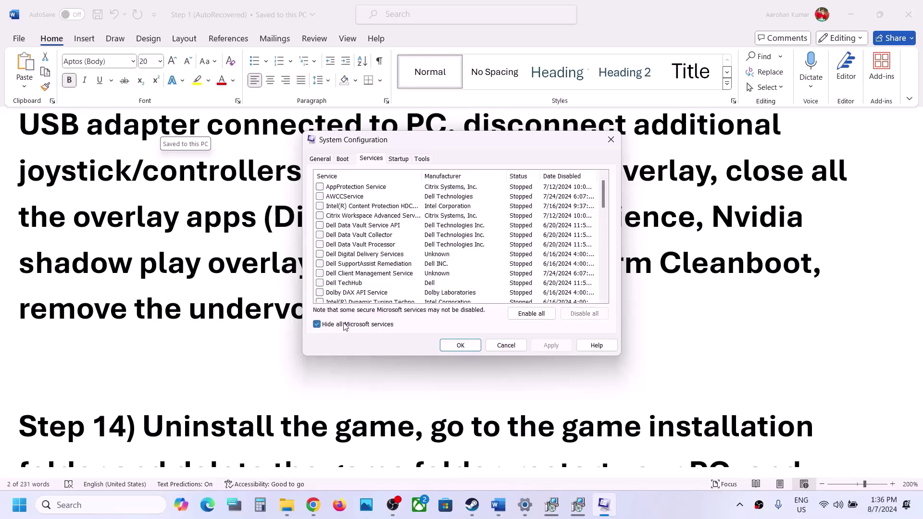